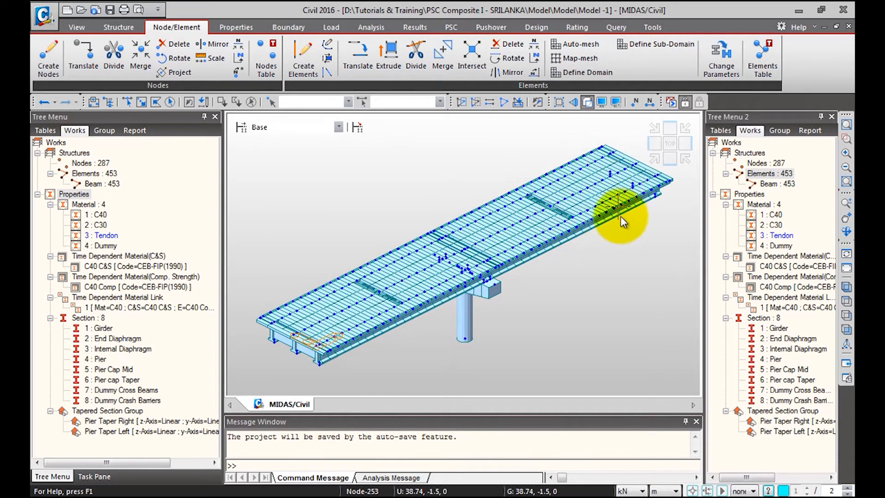
Define a new structure group named "CS1 - Substructure & Supports".
{"action": "left_click", "coordinate": [785, 132]}
{"action": "left_click", "coordinate": [747, 153]}
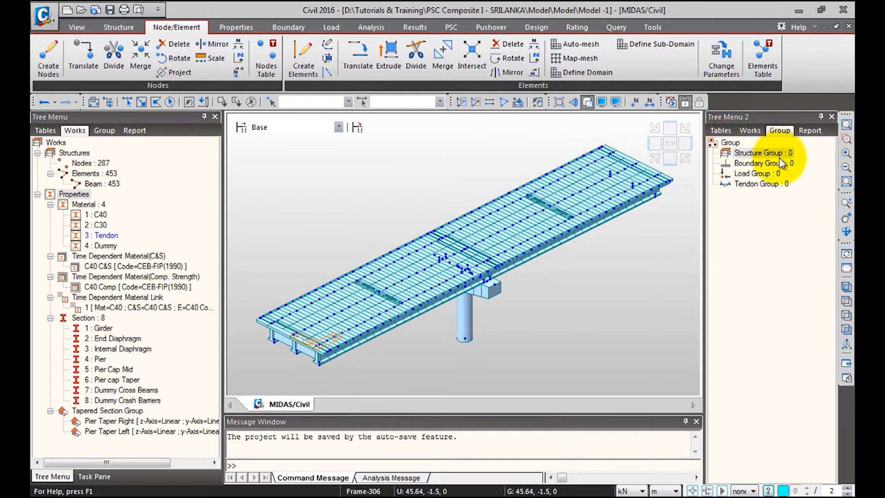
{"action": "right_click", "coordinate": [763, 152]}
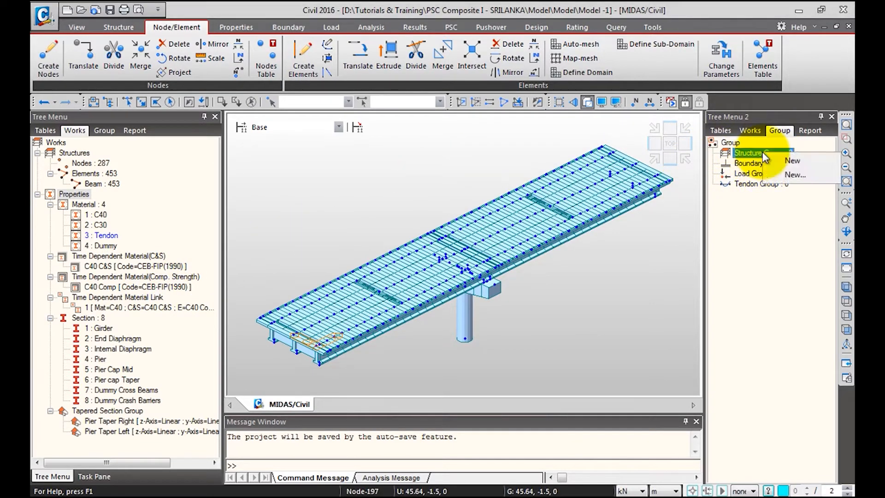
{"action": "left_click", "coordinate": [793, 176]}
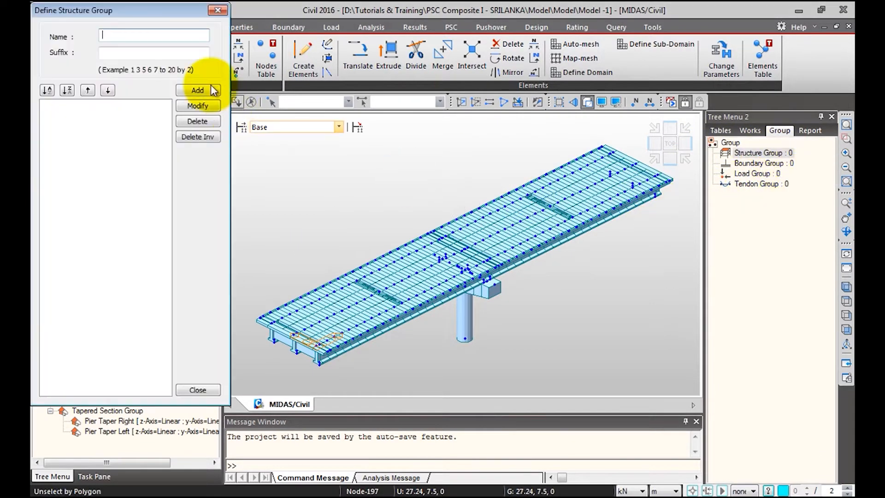
{"action": "left_click_drag", "start_coordinate": [198, 24], "coordinate": [327, 78]}
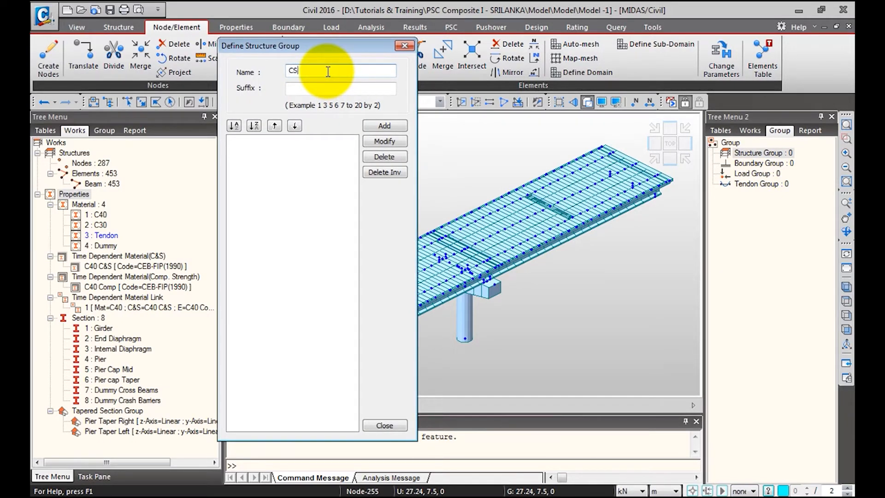
{"action": "type", "text": "CS1 -  Substructure & Supports"}
{"action": "left_click", "coordinate": [386, 126]}
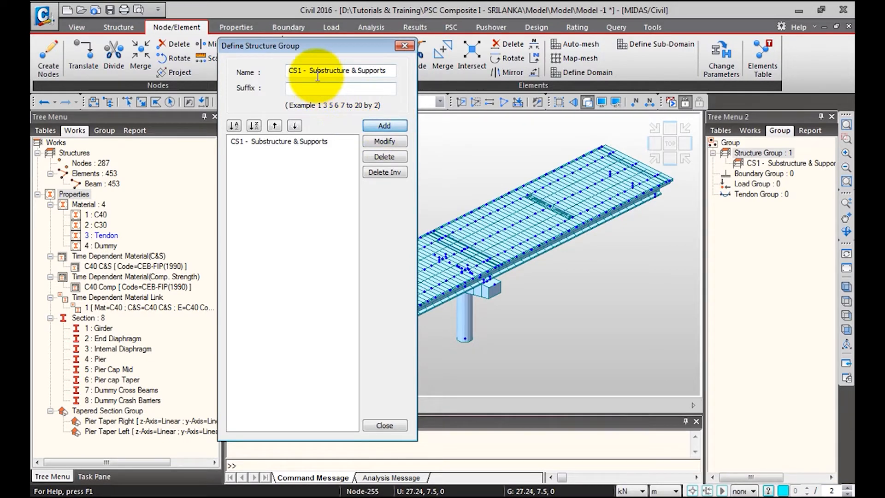
Add a structure group named "CS2 - Span 1 Girders".
{"action": "left_click", "coordinate": [299, 70]}
{"action": "key", "text": "BackSpace"}
{"action": "type", "text": "2"}
{"action": "left_click_drag", "start_coordinate": [309, 70], "coordinate": [393, 70]}
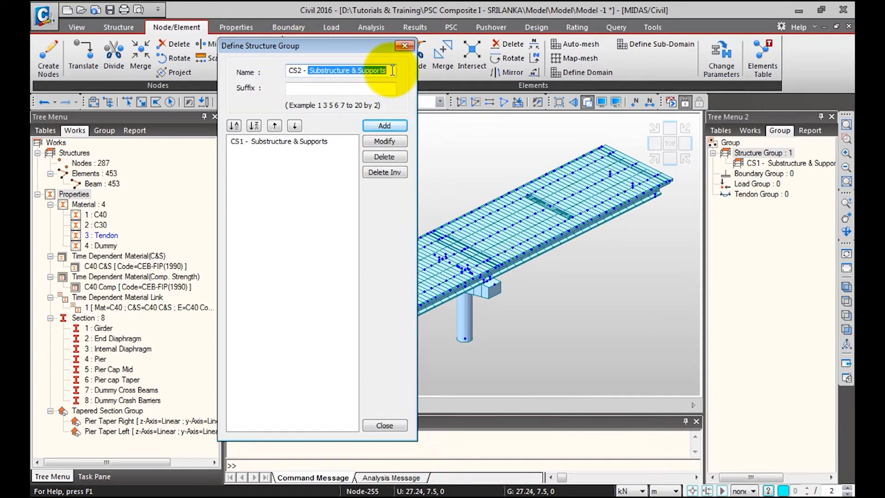
{"action": "type", "text": "Span"}
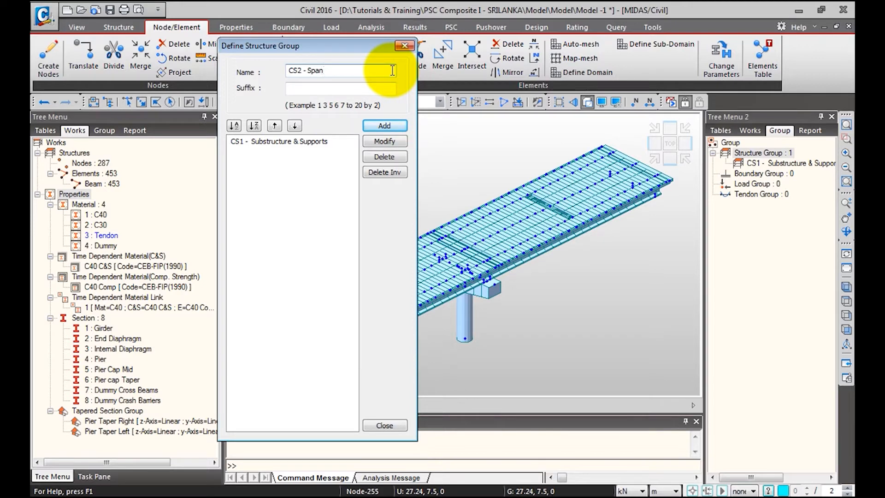
{"action": "type", "text": " 1 Girders"}
{"action": "left_click", "coordinate": [385, 126]}
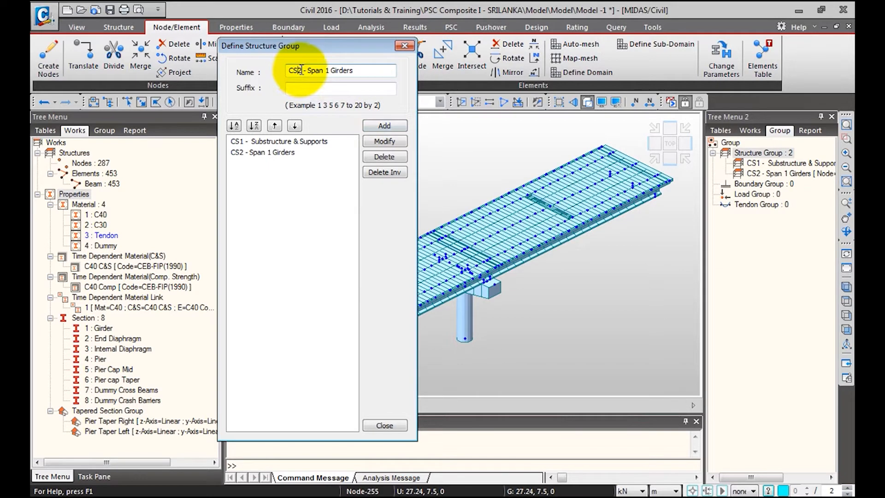
Add a structure group named "CS3 - Span 1 Diaphragm".
{"action": "left_click", "coordinate": [302, 70]}
{"action": "key", "text": "BackSpace"}
{"action": "type", "text": "3"}
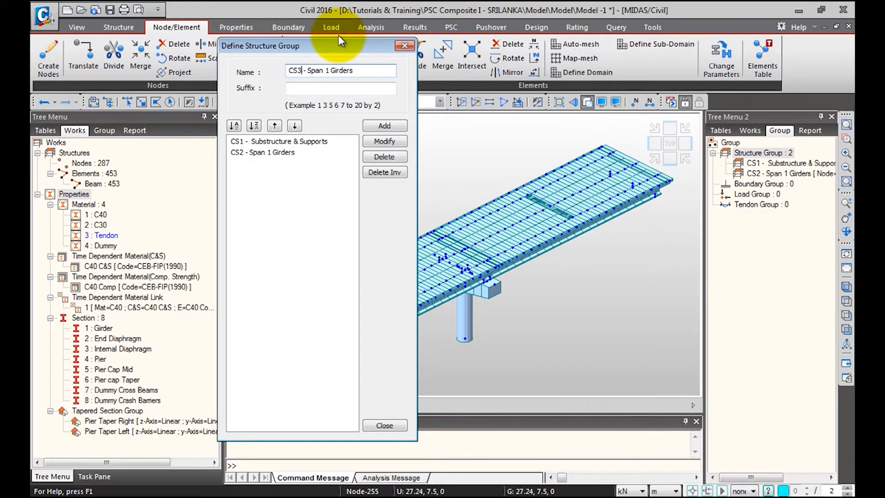
{"action": "double_click", "coordinate": [342, 71]}
{"action": "type", "text": "Span 1 D"}
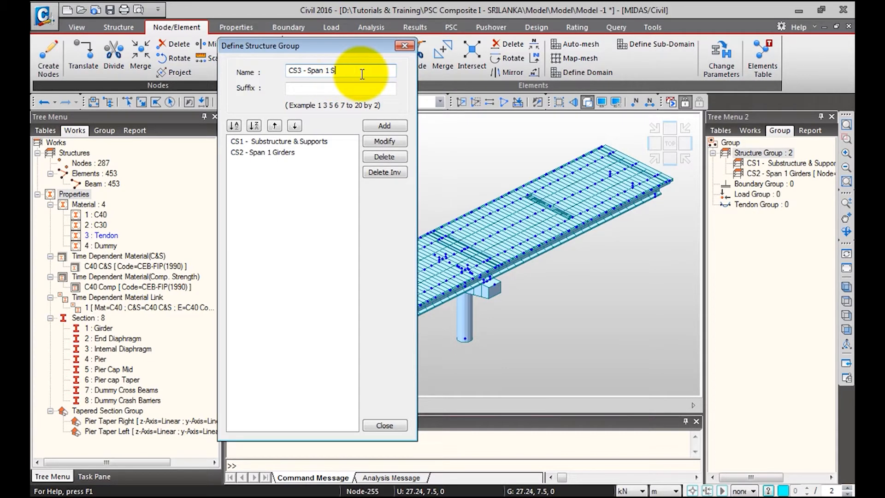
{"action": "type", "text": "iaphragm"}
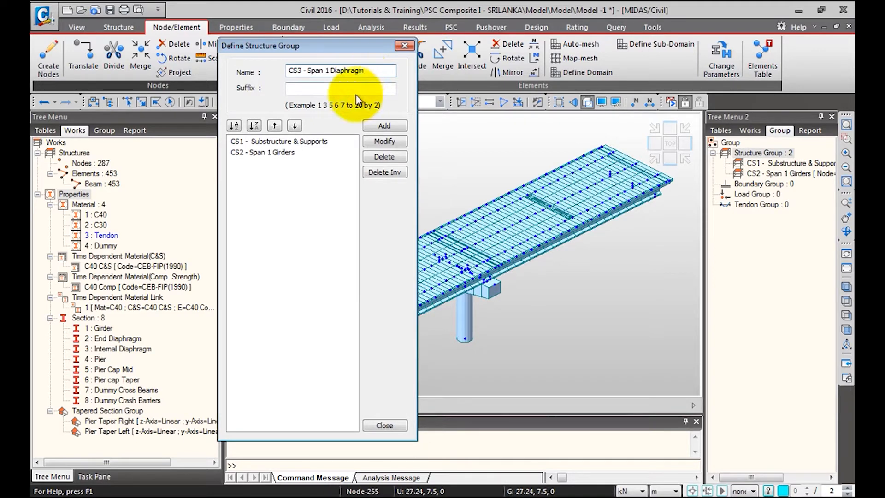
{"action": "left_click", "coordinate": [379, 124]}
Add a structure group named "CS3 - Span 2 Girders".
{"action": "left_click", "coordinate": [304, 74]}
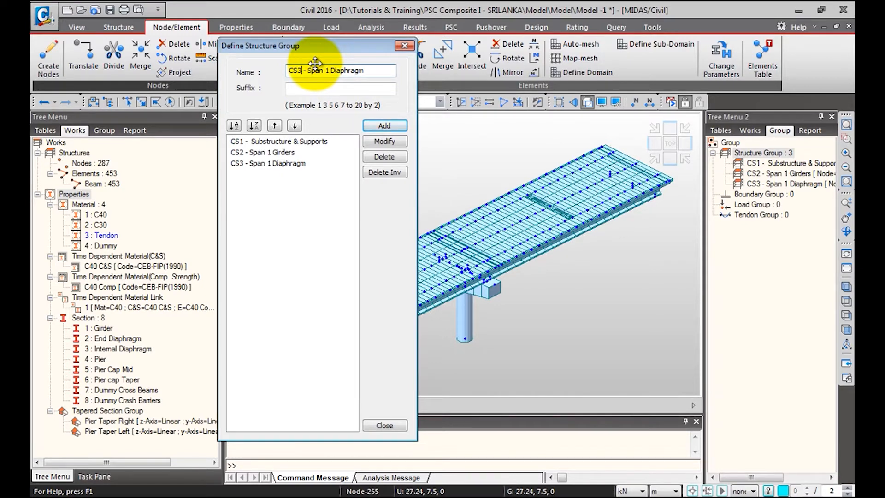
{"action": "key", "text": "BackSpace"}
{"action": "type", "text": "2"}
{"action": "left_click_drag", "start_coordinate": [330, 71], "coordinate": [399, 71]}
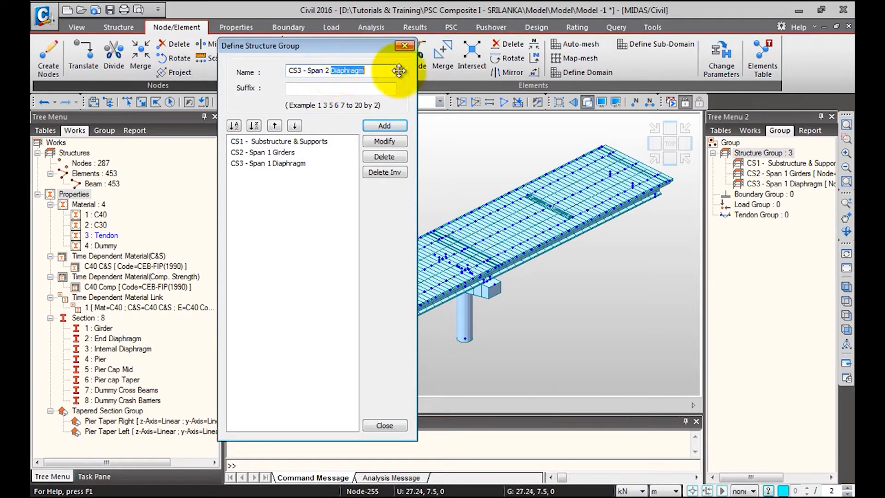
{"action": "type", "text": "Girders"}
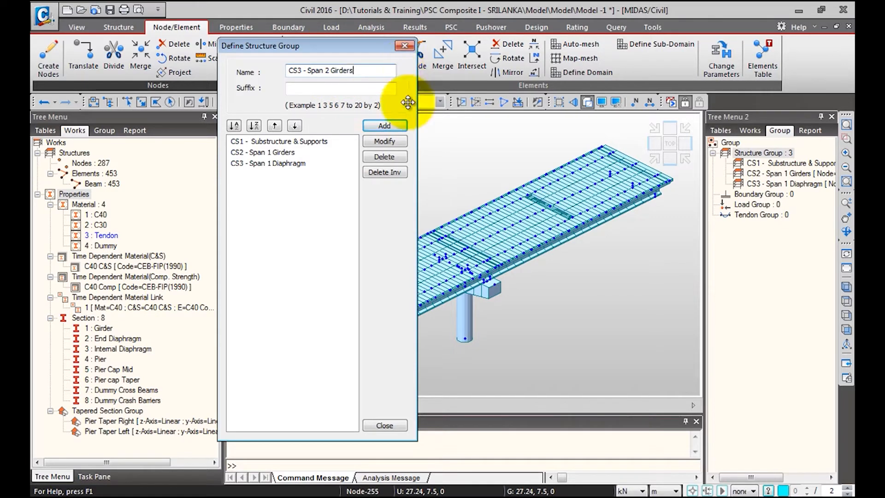
{"action": "left_click", "coordinate": [381, 125]}
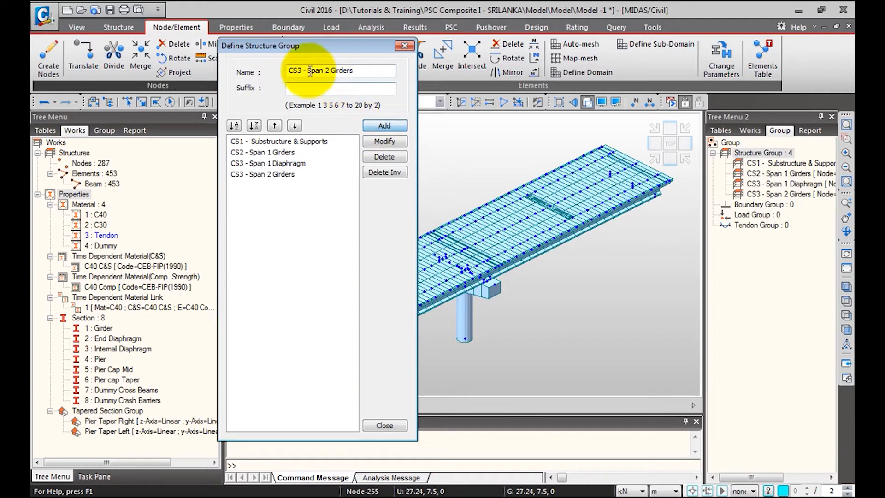
Add a structure group named "CS4 - Span 2 Diaphragm".
{"action": "key", "text": "BackSpace"}
{"action": "type", "text": "4"}
{"action": "double_click", "coordinate": [335, 70]}
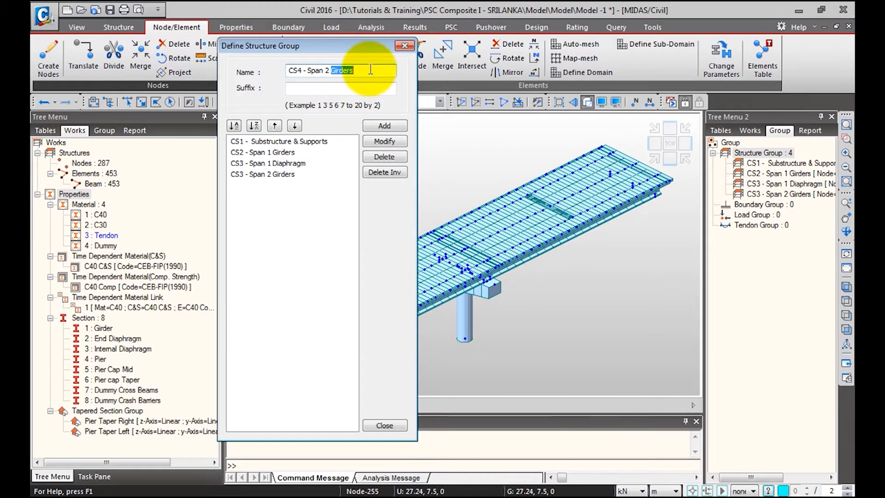
{"action": "type", "text": "Diaphragm"}
{"action": "left_click", "coordinate": [371, 127]}
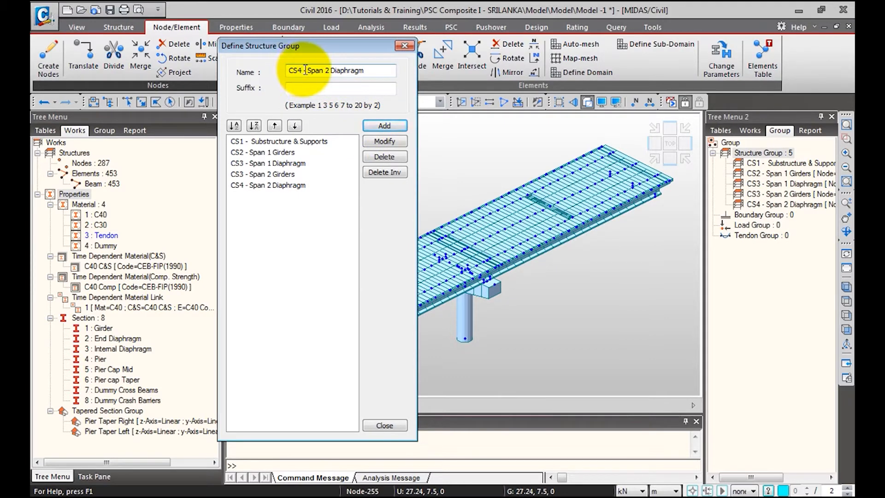
Add two structure groups named "CS4 - Span 1 Dummy" and "CS4 - Span 2 Dummy".
{"action": "left_click_drag", "start_coordinate": [326, 71], "coordinate": [389, 77]}
{"action": "type", "text": "1"}
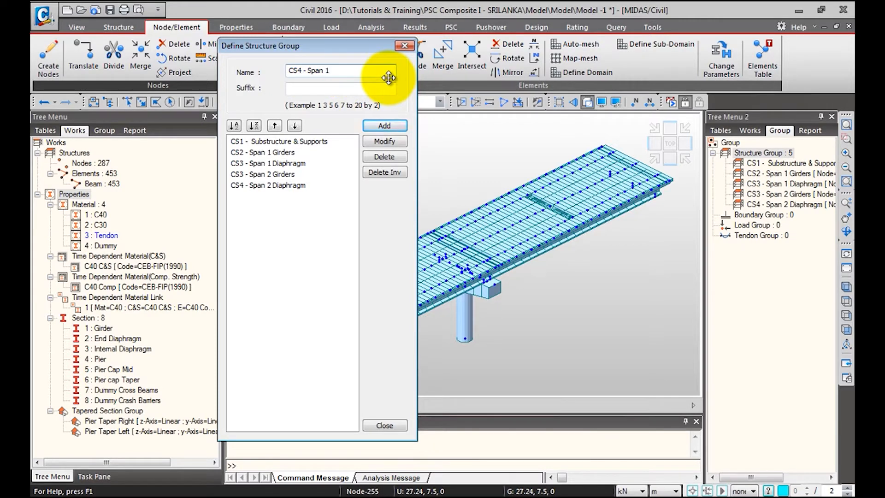
{"action": "type", "text": " Dummy"}
{"action": "left_click", "coordinate": [391, 125]}
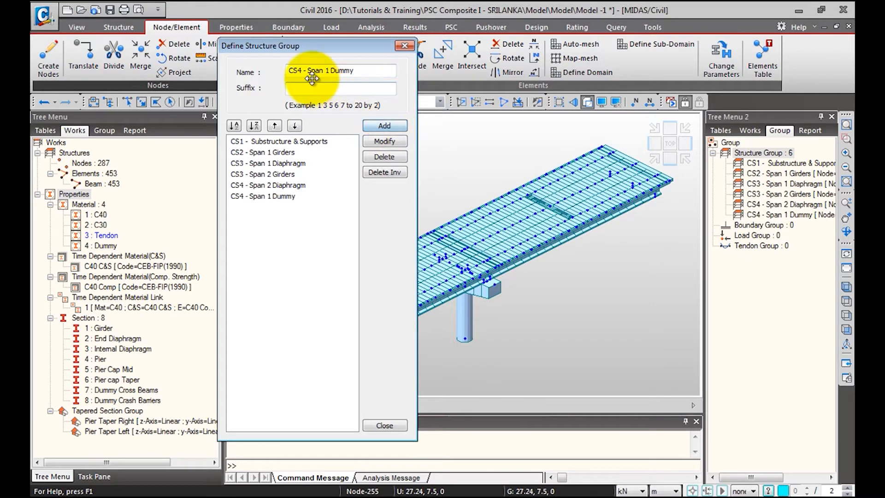
{"action": "double_click", "coordinate": [326, 71]}
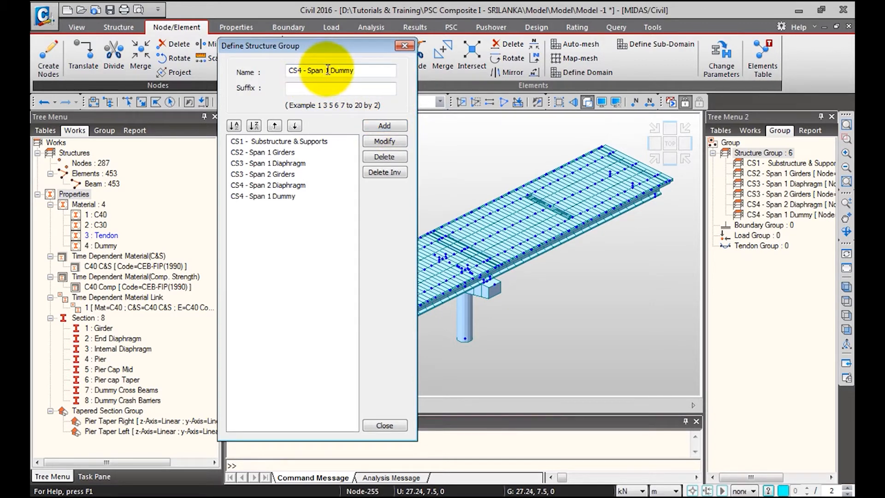
{"action": "type", "text": "2"}
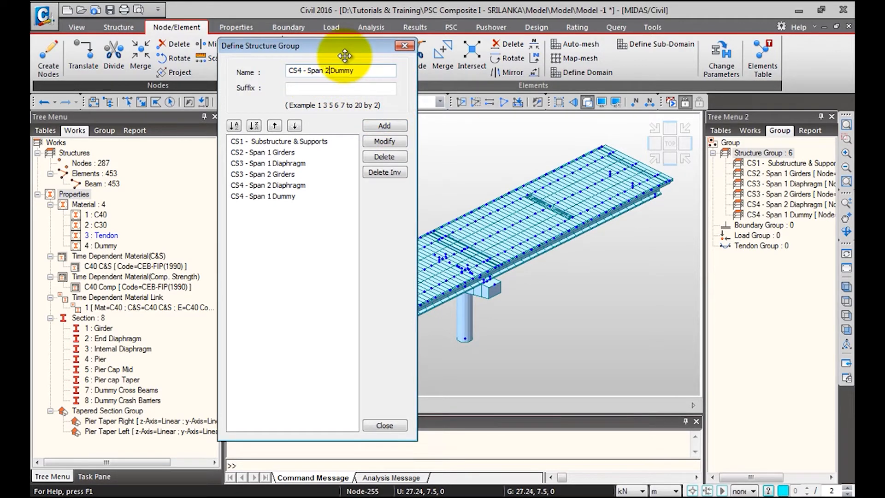
{"action": "left_click", "coordinate": [384, 126]}
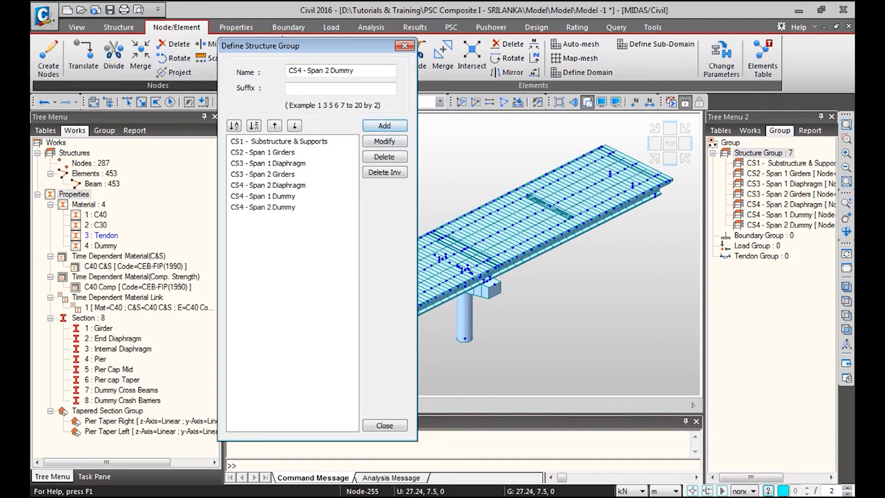
Rename the Span 2 Dummy structure group as "CS5 - Span 2 Dummy".
{"action": "left_click", "coordinate": [244, 206]}
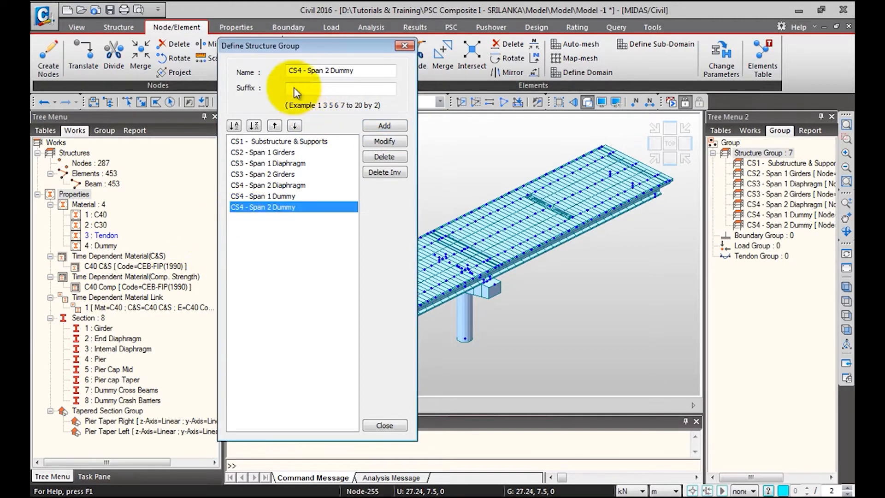
{"action": "left_click", "coordinate": [301, 71]}
{"action": "key", "text": "BackSpace"}
{"action": "type", "text": "5"}
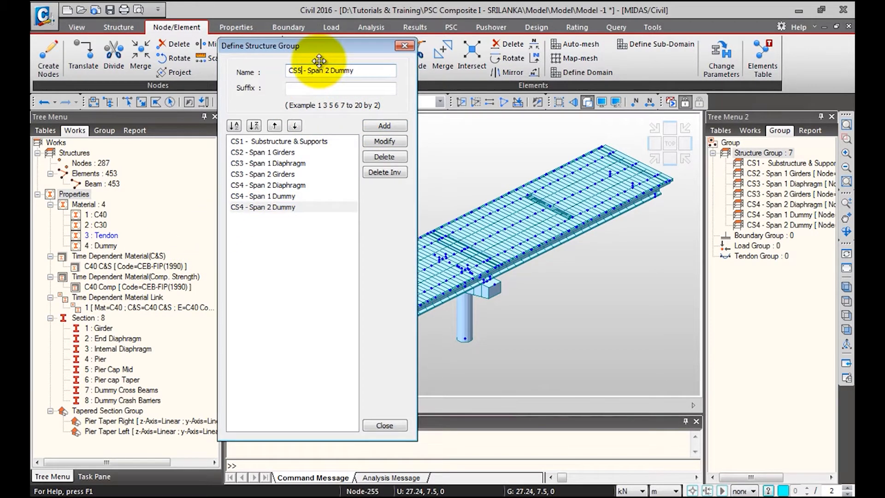
{"action": "left_click", "coordinate": [382, 141]}
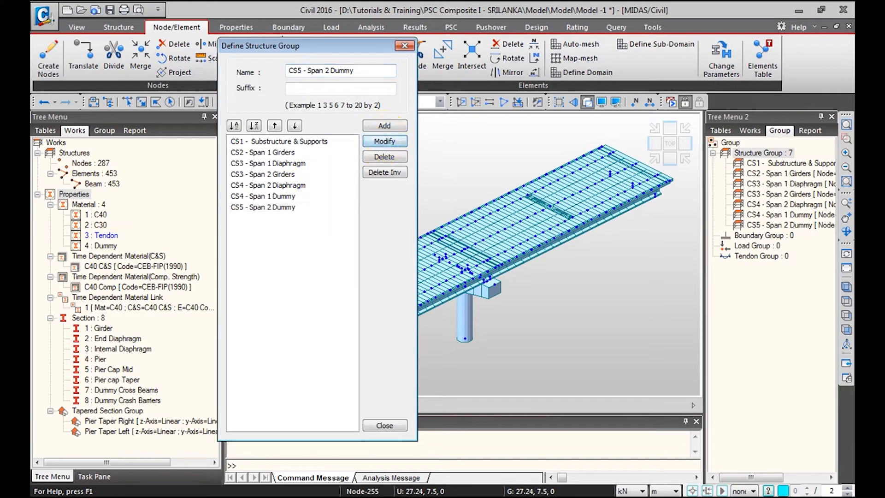
Add a structure group named "Cross Beam - moving load" and finish defining structure groups.
{"action": "left_click_drag", "start_coordinate": [394, 70], "coordinate": [253, 85]}
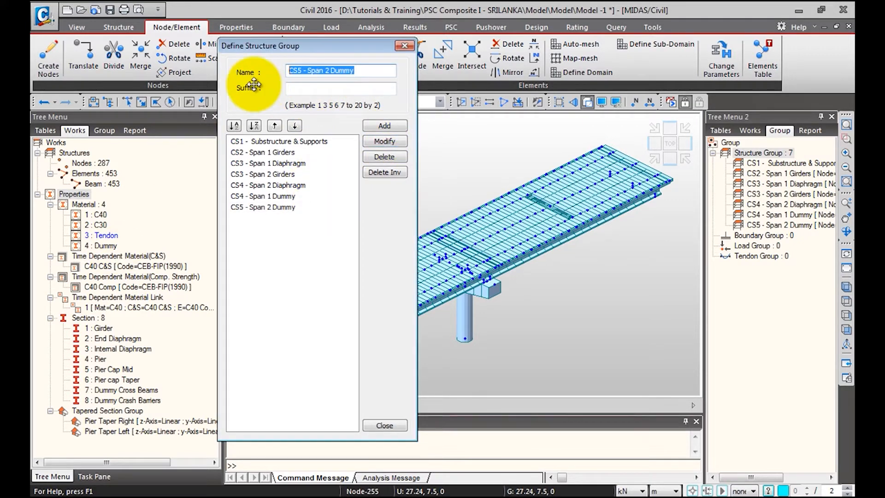
{"action": "type", "text": "Cross Beam - moving load"}
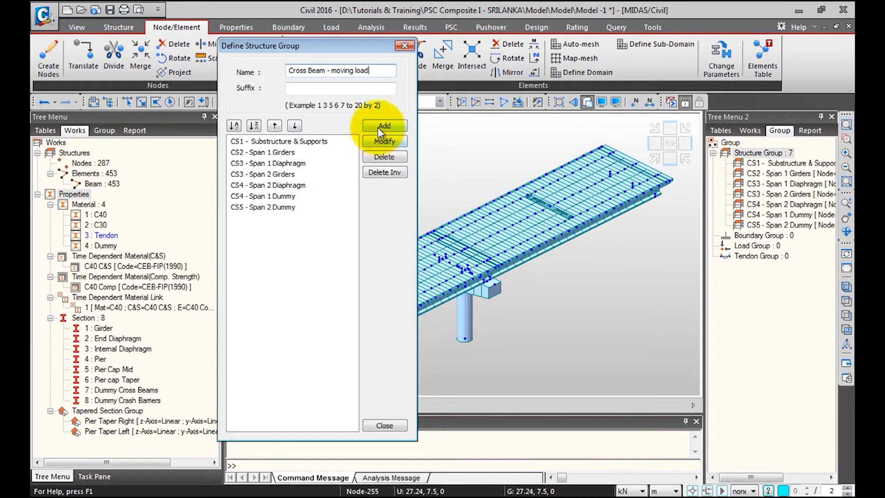
{"action": "left_click", "coordinate": [377, 127]}
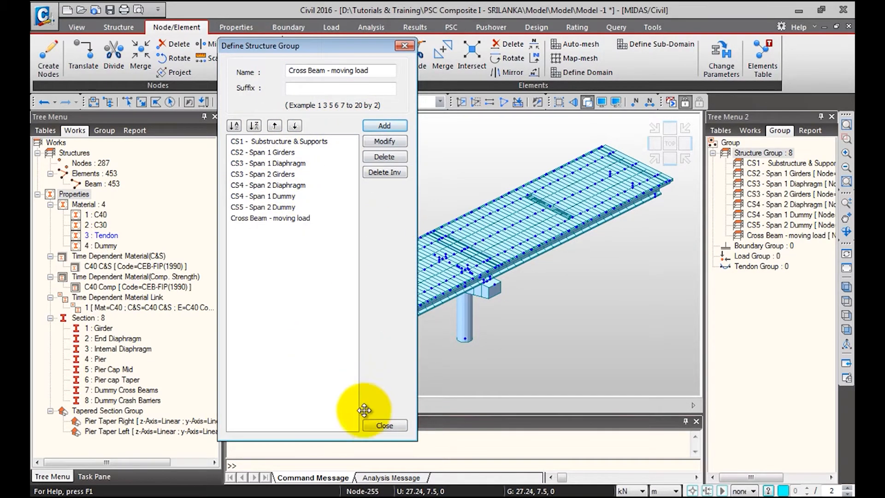
{"action": "left_click", "coordinate": [390, 424]}
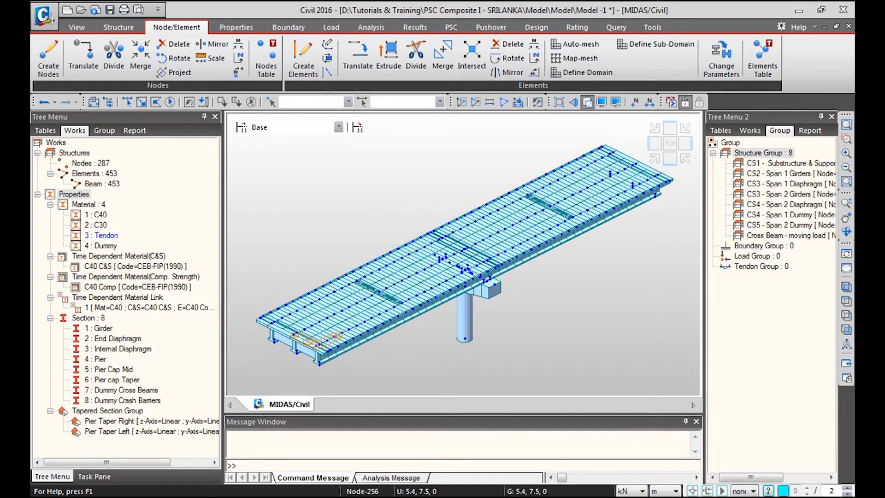
Define a new boundary group named "Span 1 Temp Supports".
{"action": "left_click", "coordinate": [775, 247]}
{"action": "right_click", "coordinate": [775, 247]}
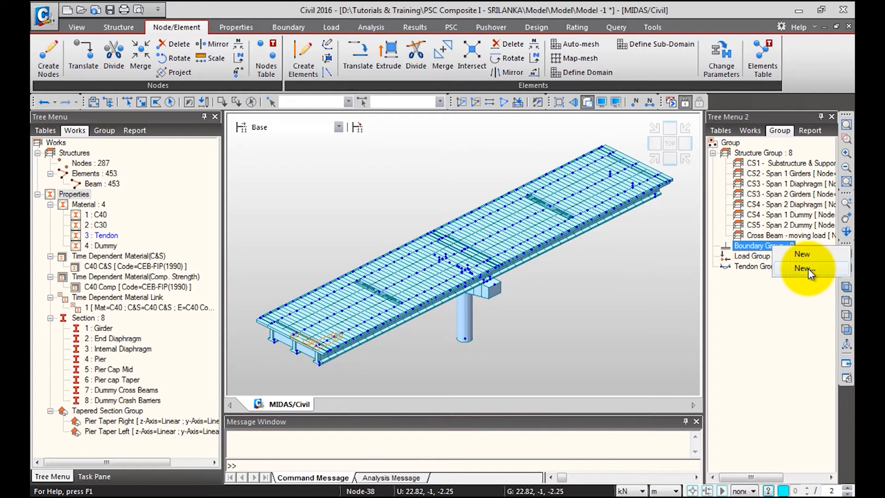
{"action": "left_click", "coordinate": [809, 268]}
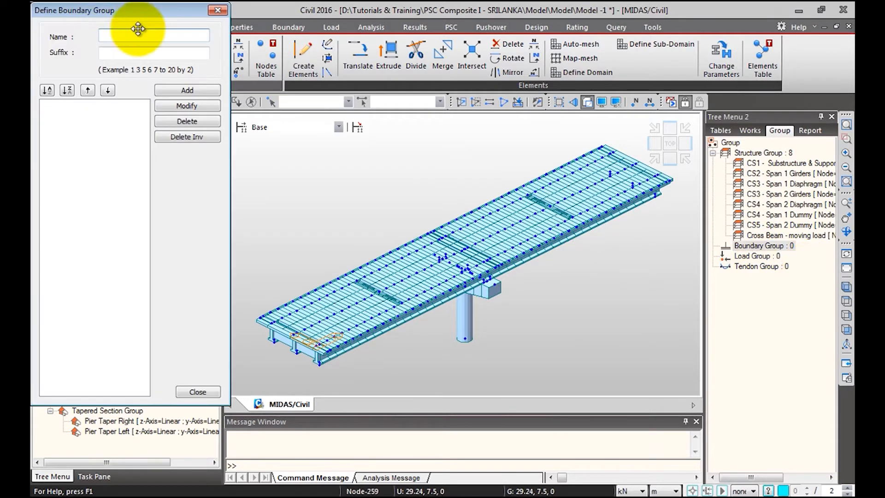
{"action": "left_click_drag", "start_coordinate": [134, 28], "coordinate": [264, 57]}
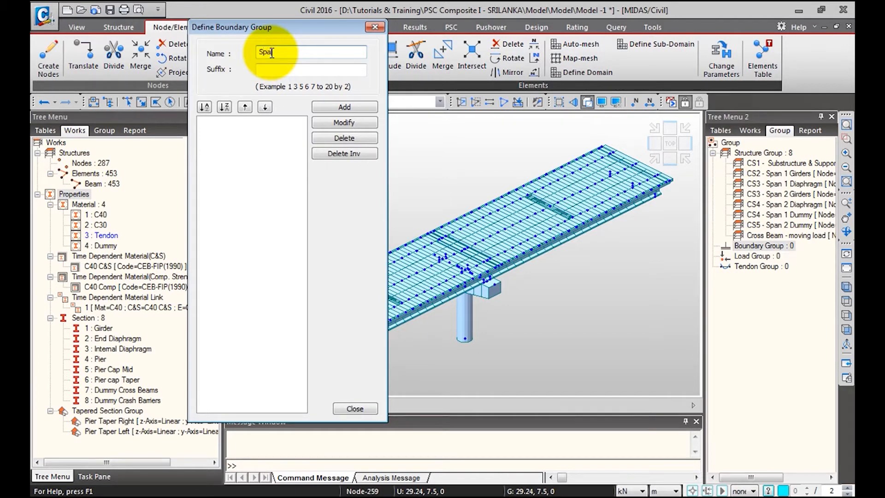
{"action": "type", "text": "Span 1 Temp Supports"}
{"action": "left_click", "coordinate": [345, 107]}
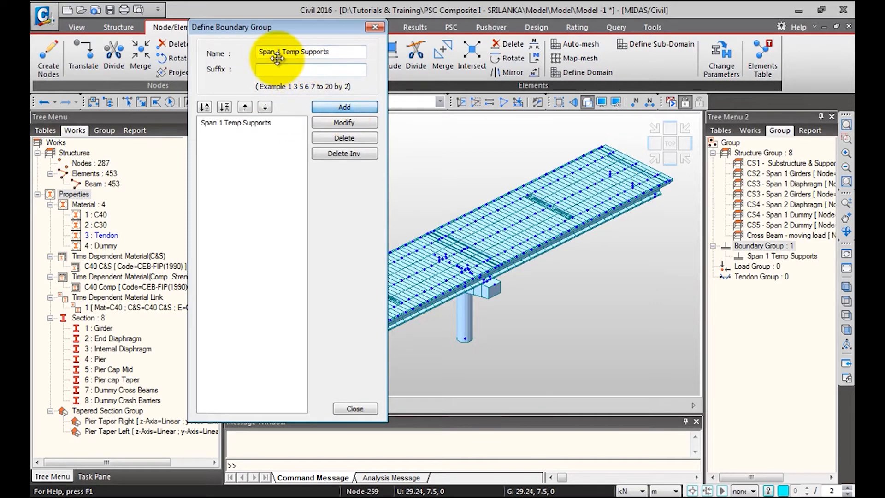
Add a boundary group named "Span 2 Temp Supports".
{"action": "left_click", "coordinate": [277, 58]}
{"action": "key", "text": "BackSpace"}
{"action": "type", "text": "2"}
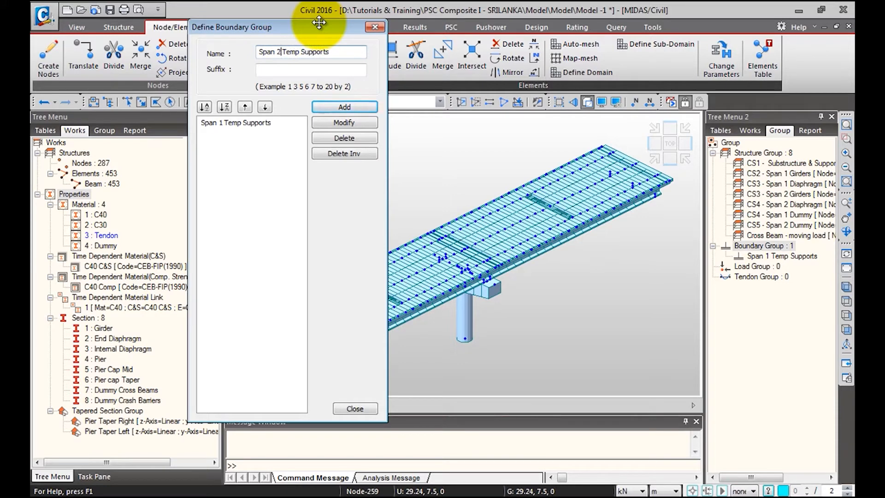
{"action": "left_click", "coordinate": [341, 107]}
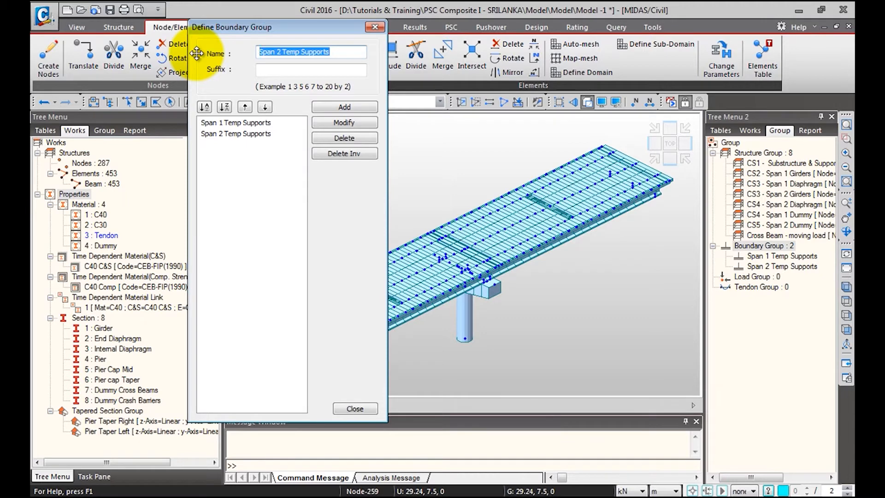
Add boundary groups named "Bearings Span" with suffixes 1 and 2.
{"action": "type", "text": "Bearings Span"}
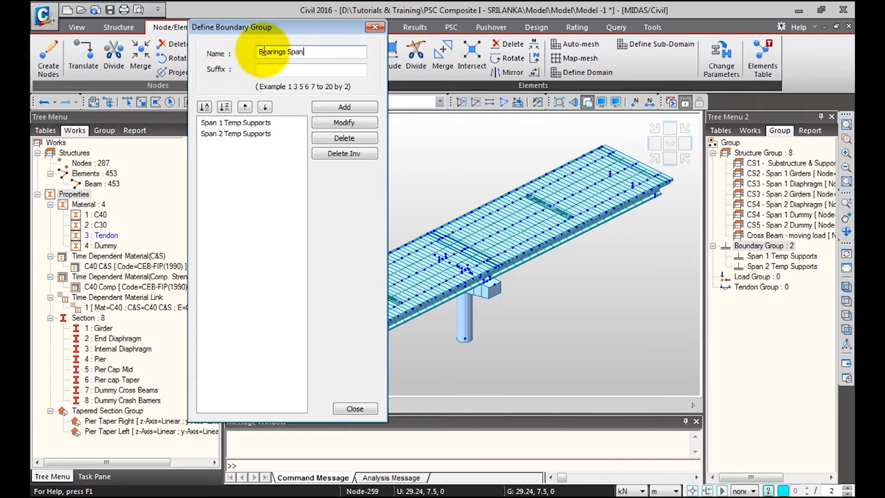
{"action": "left_click", "coordinate": [279, 70]}
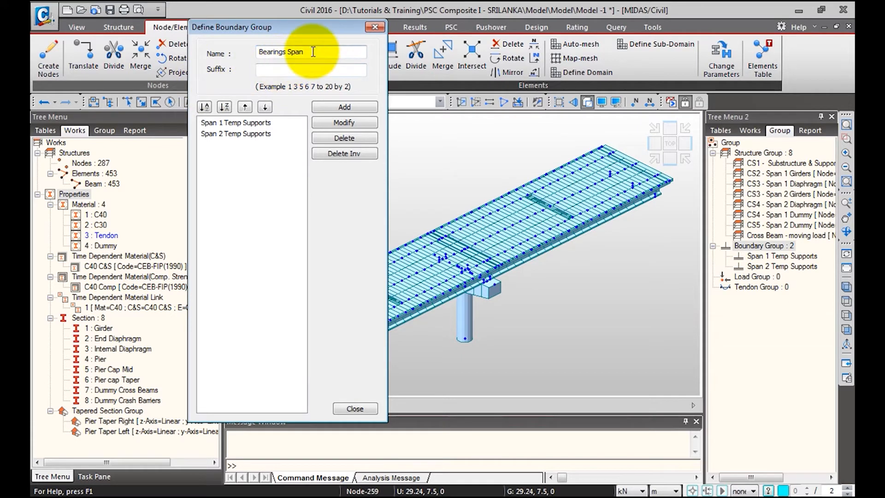
{"action": "type", "text": "1 2"}
{"action": "left_click", "coordinate": [351, 106]}
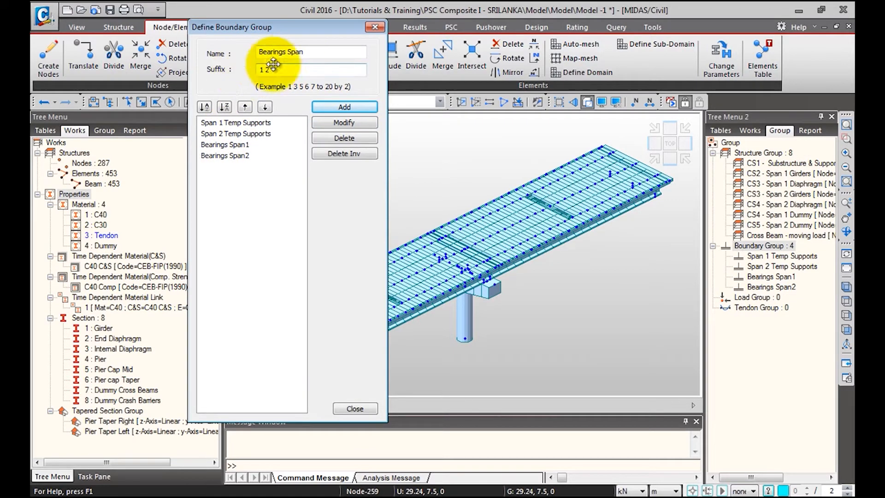
Add boundary groups named "Rigid link Span" with suffixes 1 and 2 and finish defining boundary groups.
{"action": "left_click_drag", "start_coordinate": [323, 52], "coordinate": [237, 53]}
{"action": "type", "text": "Rigid link"}
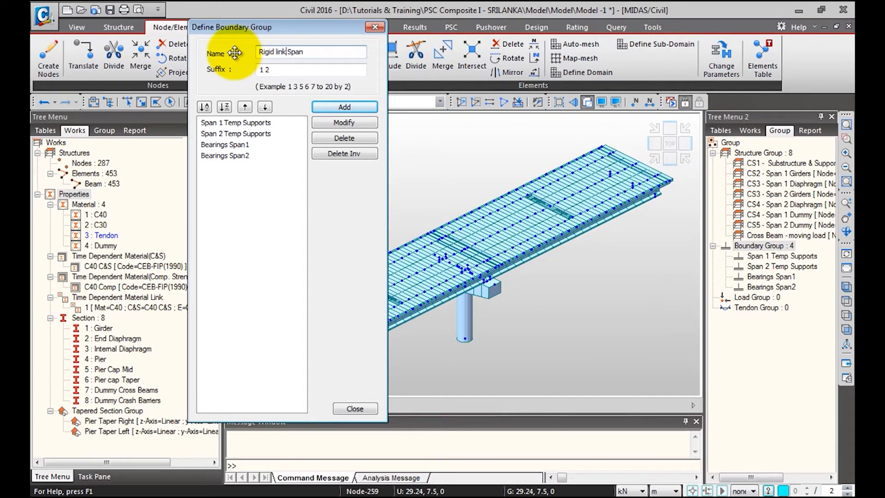
{"action": "left_click", "coordinate": [345, 107]}
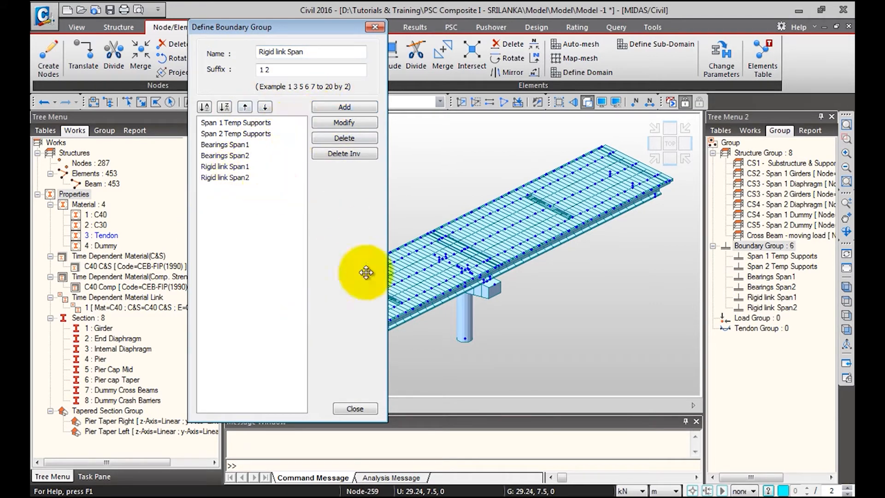
{"action": "left_click", "coordinate": [355, 409]}
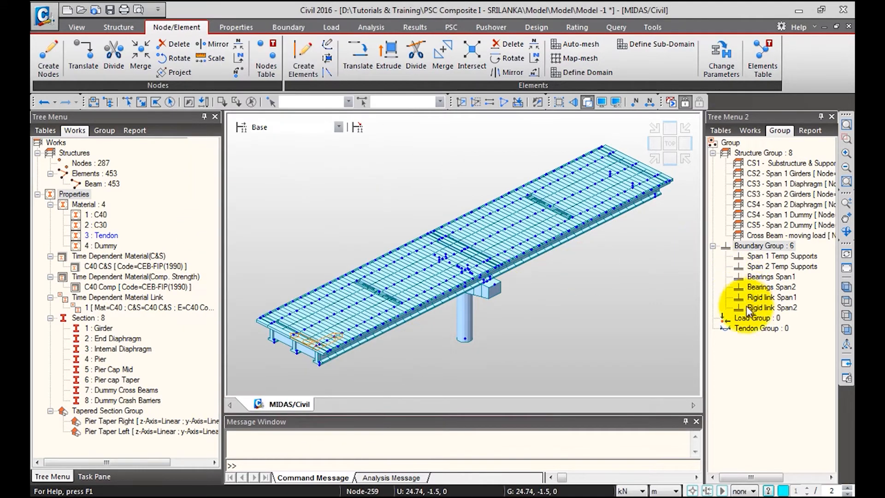
Define new load groups named "SW", "SIDL" and "Crash Barrier load".
{"action": "right_click", "coordinate": [750, 318]}
{"action": "left_click", "coordinate": [781, 341]}
{"action": "left_click_drag", "start_coordinate": [198, 19], "coordinate": [392, 21]}
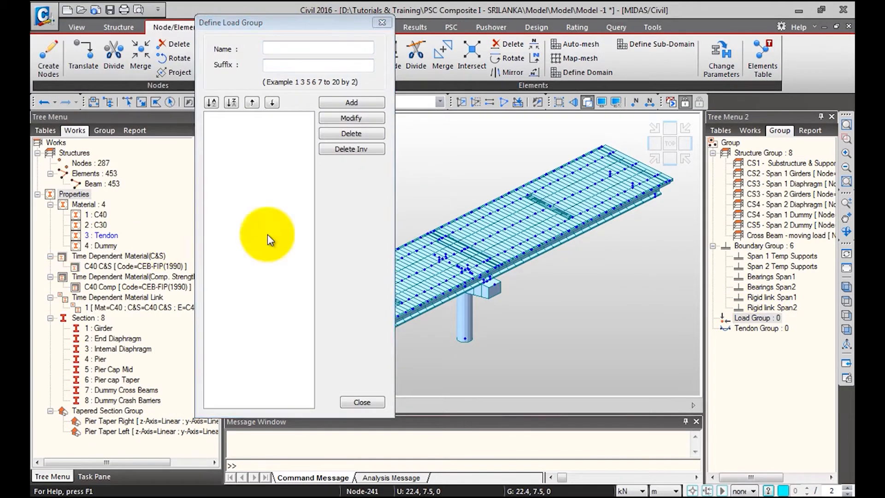
{"action": "left_click", "coordinate": [312, 46]}
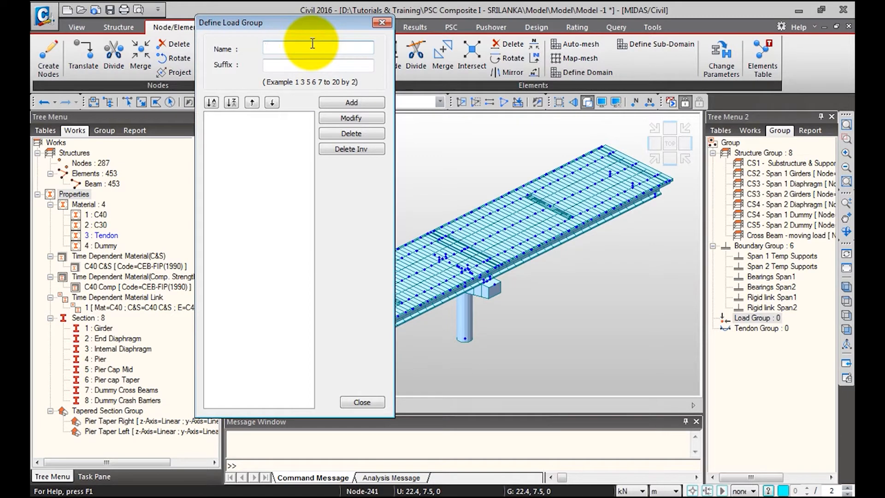
{"action": "type", "text": "SW"}
{"action": "left_click", "coordinate": [352, 102]}
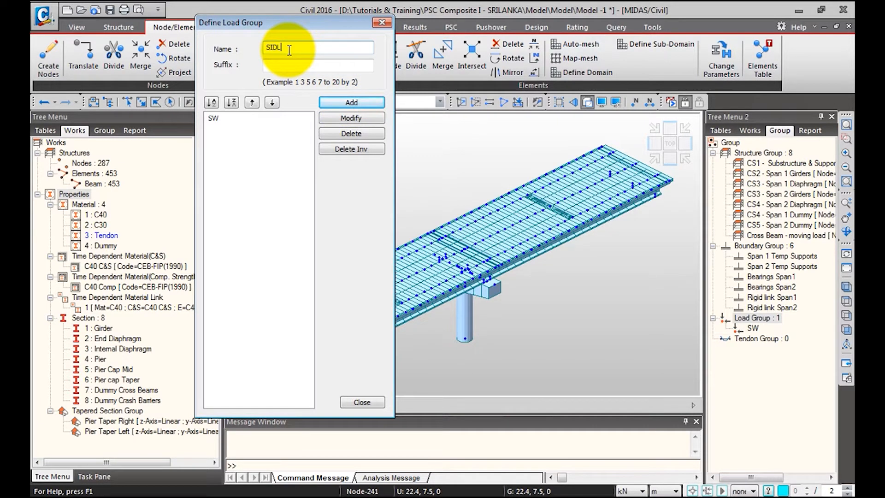
{"action": "left_click", "coordinate": [351, 103]}
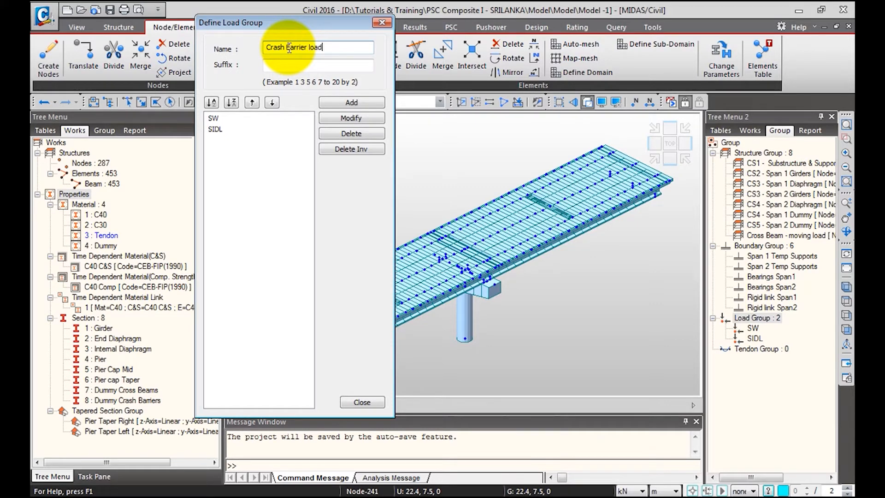
{"action": "left_click", "coordinate": [352, 103]}
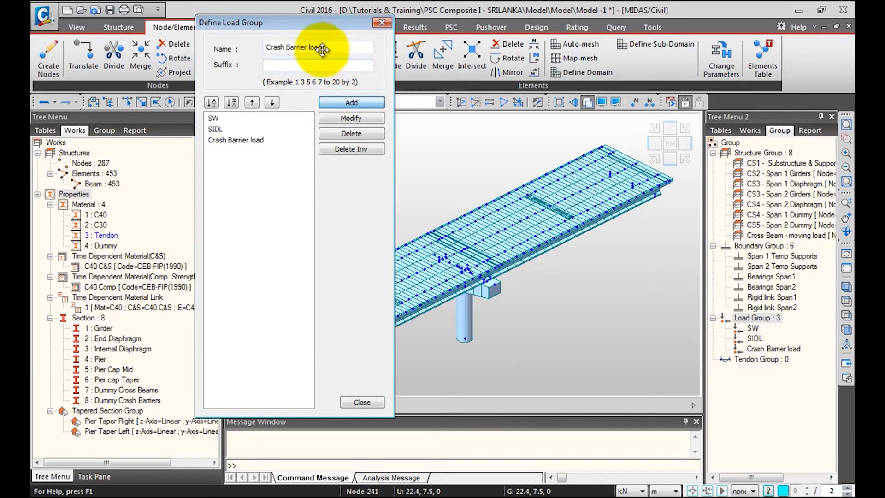
Add load groups named "Wet concrete span" with suffixes 1 and 2.
{"action": "left_click_drag", "start_coordinate": [326, 48], "coordinate": [221, 46]}
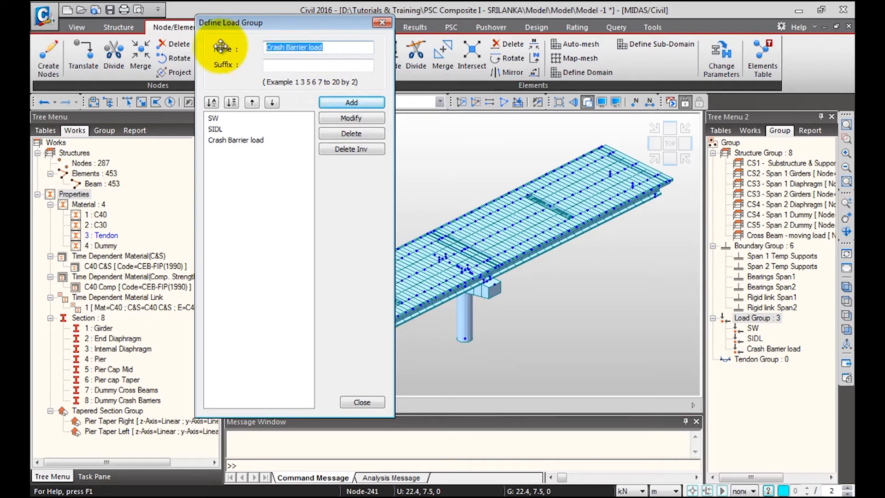
{"action": "type", "text": "Wet concrete span"}
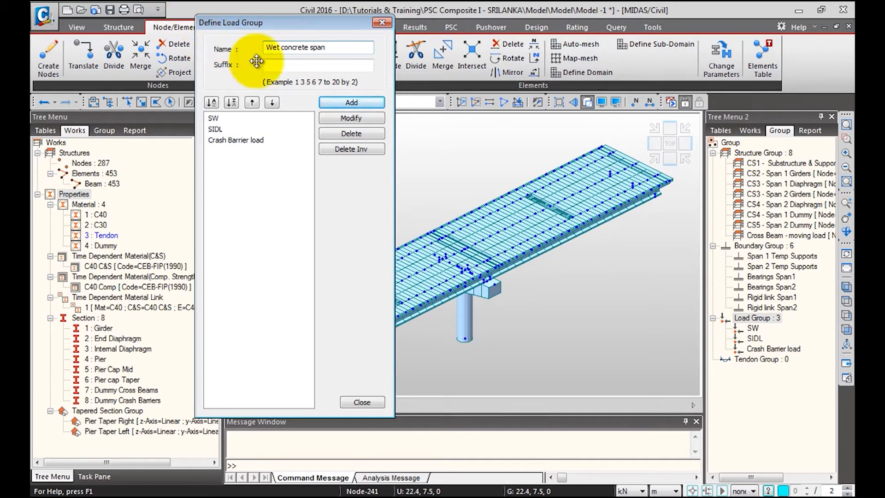
{"action": "left_click", "coordinate": [282, 65]}
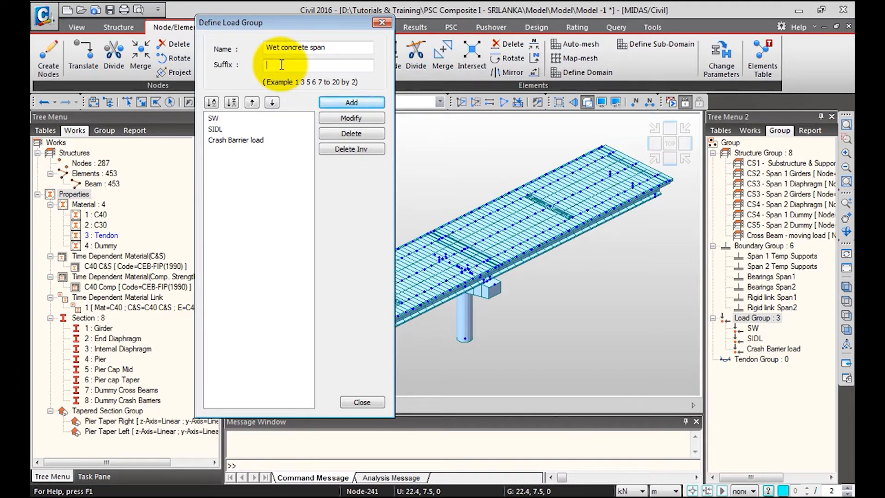
{"action": "type", "text": "1 2"}
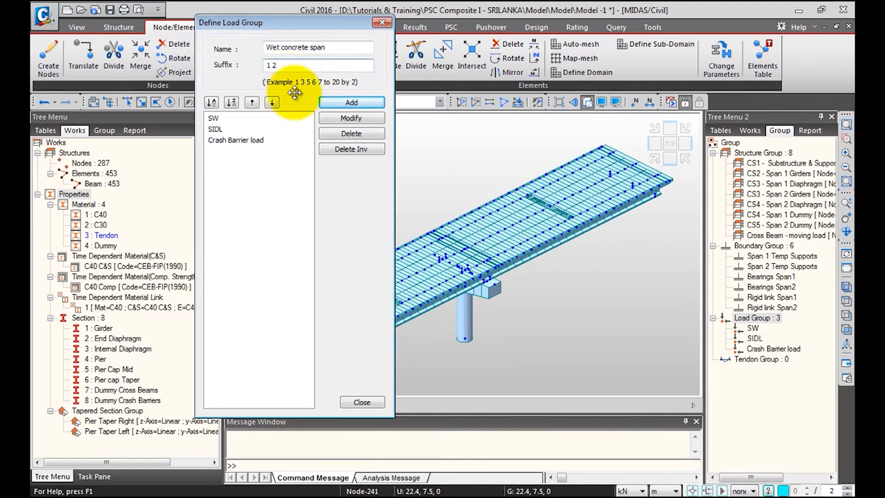
{"action": "left_click", "coordinate": [350, 102]}
Add load groups for the first span's prestress named "Span 1 PS" with suffixes 1, 2 and 3.
{"action": "left_click_drag", "start_coordinate": [333, 48], "coordinate": [235, 48]}
{"action": "type", "text": "Span 1 PS"}
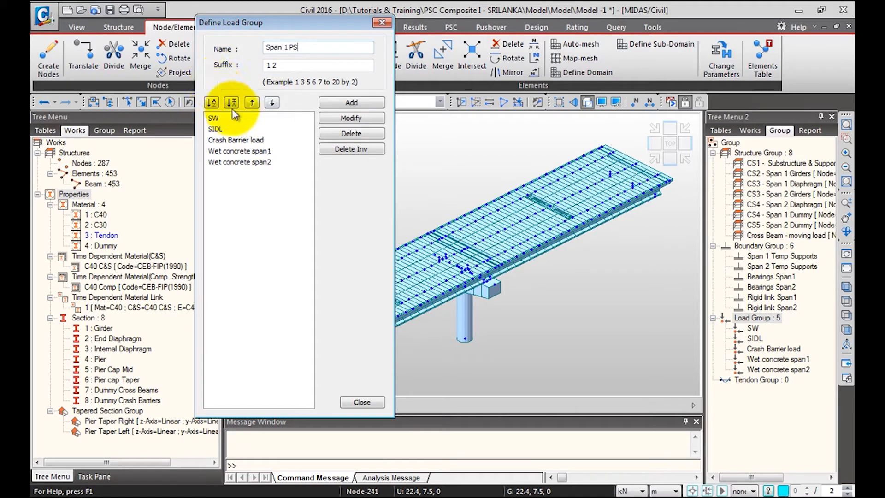
{"action": "left_click", "coordinate": [292, 63]}
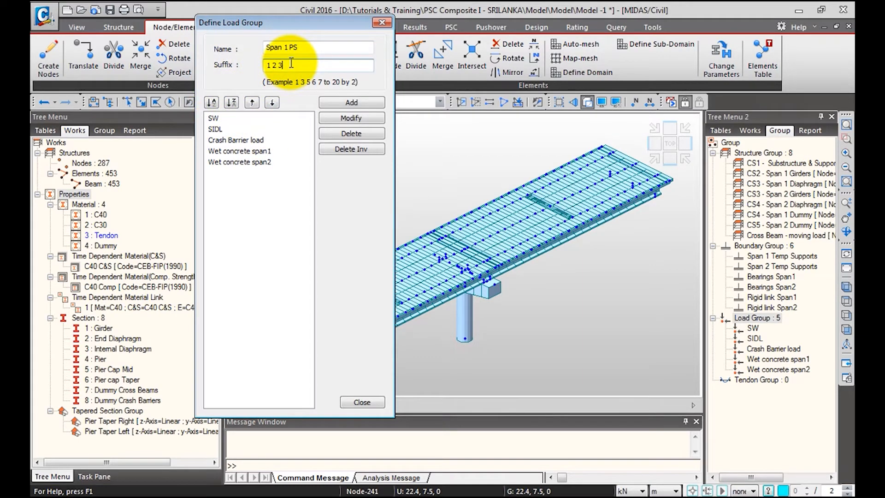
{"action": "left_click", "coordinate": [347, 99]}
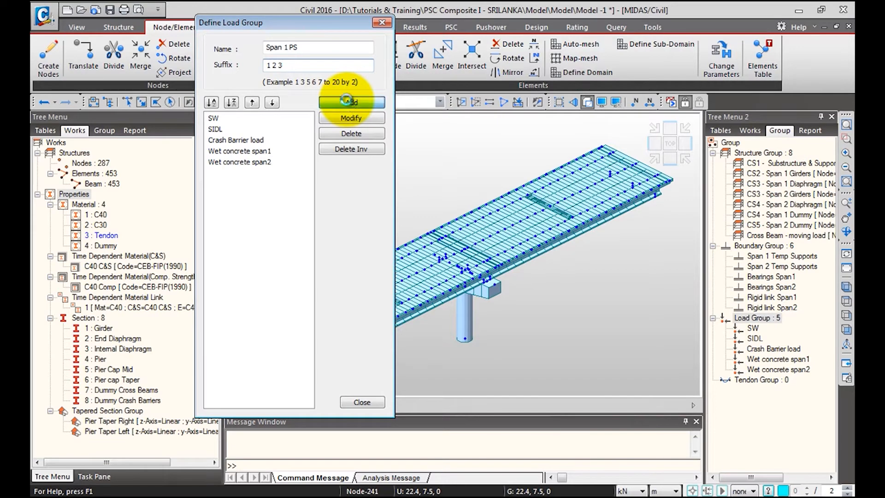
Add load groups named "Span 2 PS" with suffixes 1, 2 and 3 and finish defining load groups.
{"action": "left_click", "coordinate": [287, 47]}
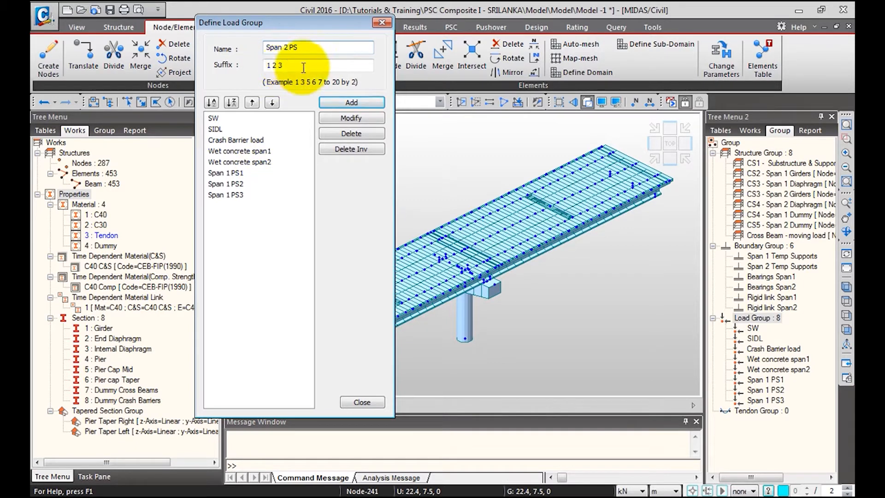
{"action": "left_click", "coordinate": [344, 99]}
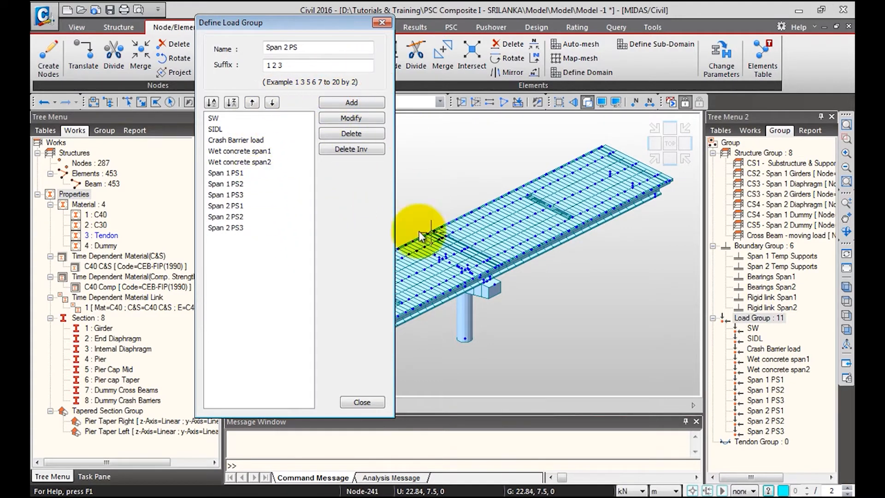
{"action": "left_click", "coordinate": [378, 400]}
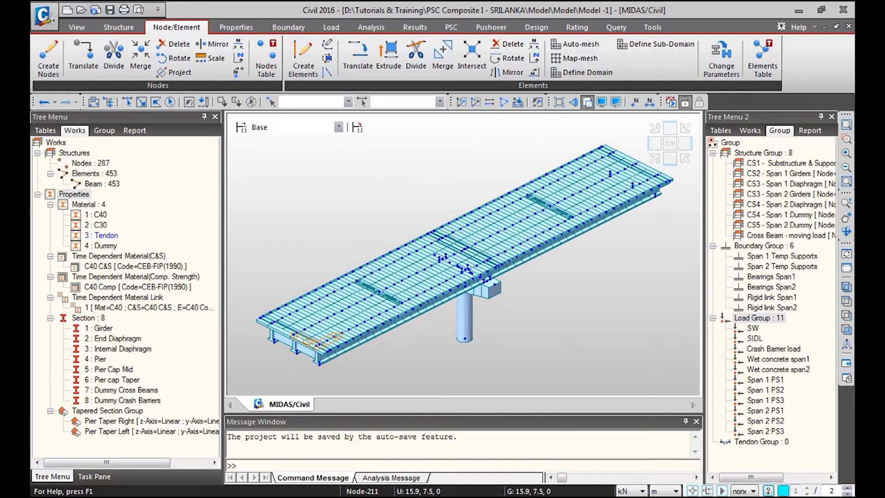
Start the Rigid Link command and activate only nodes 44 to 67 and the End Diaphragm elements in the model view.
{"action": "left_click", "coordinate": [288, 26]}
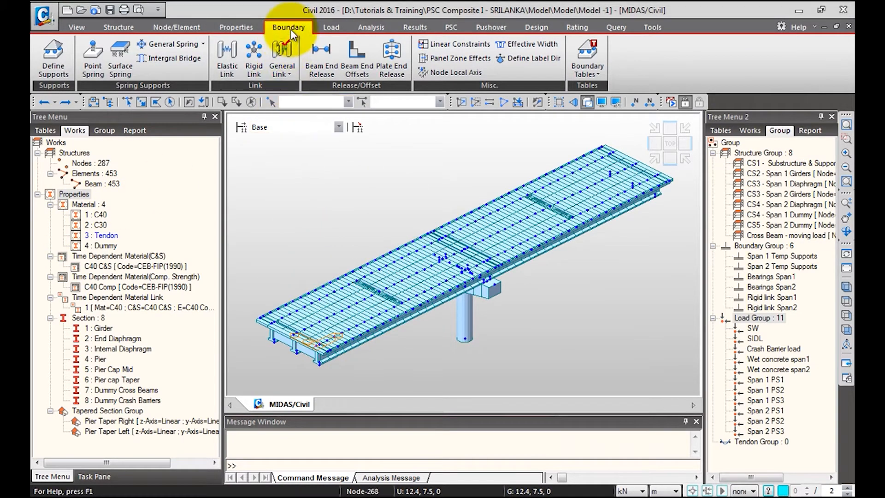
{"action": "left_click", "coordinate": [255, 71]}
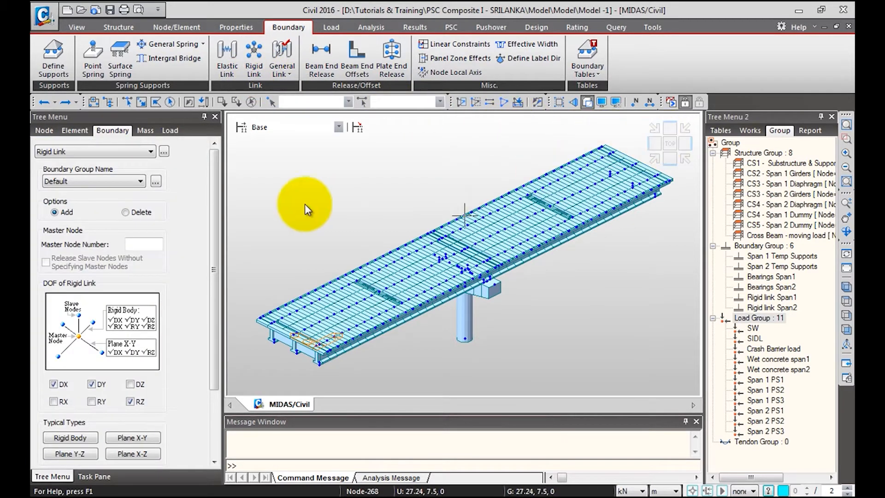
{"action": "left_click", "coordinate": [304, 102]}
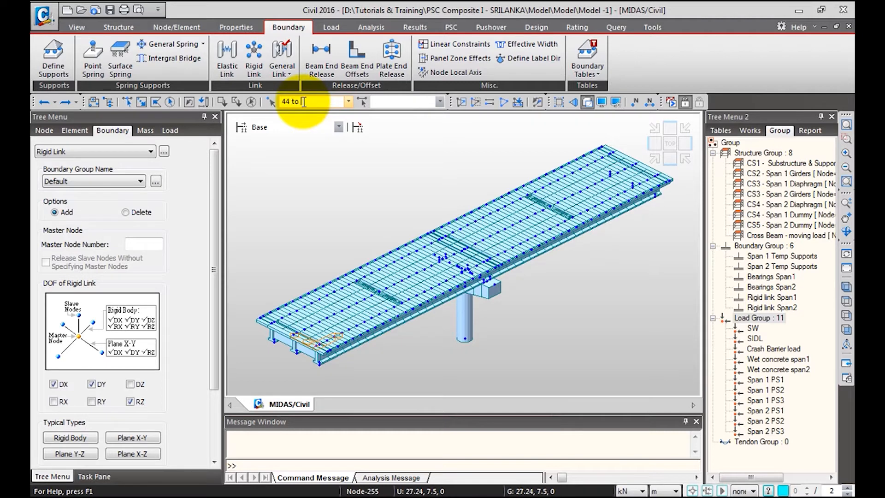
{"action": "key", "text": "Return"}
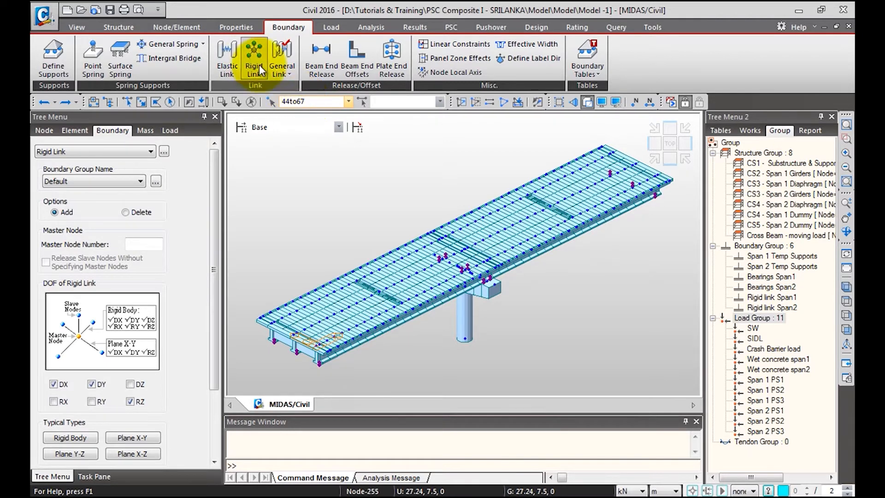
{"action": "left_click", "coordinate": [750, 131]}
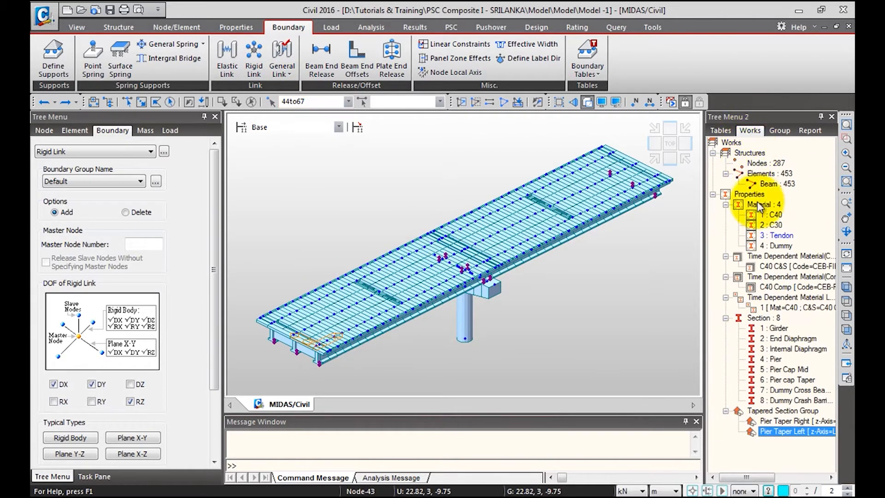
{"action": "left_click", "coordinate": [787, 339]}
{"action": "right_click", "coordinate": [786, 339]}
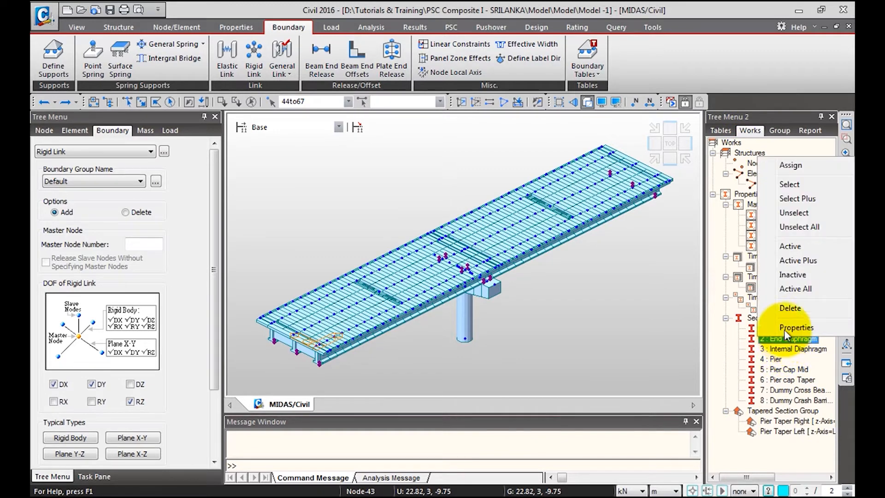
{"action": "left_click", "coordinate": [798, 199]}
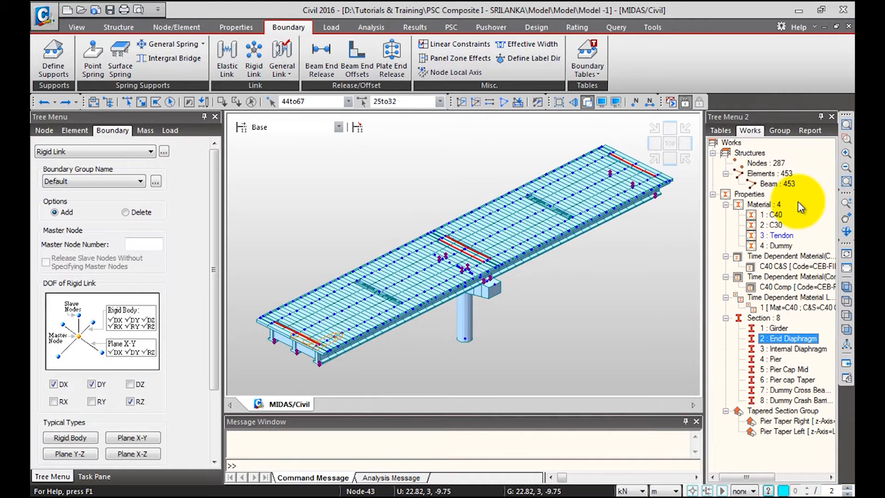
{"action": "left_click", "coordinate": [460, 101]}
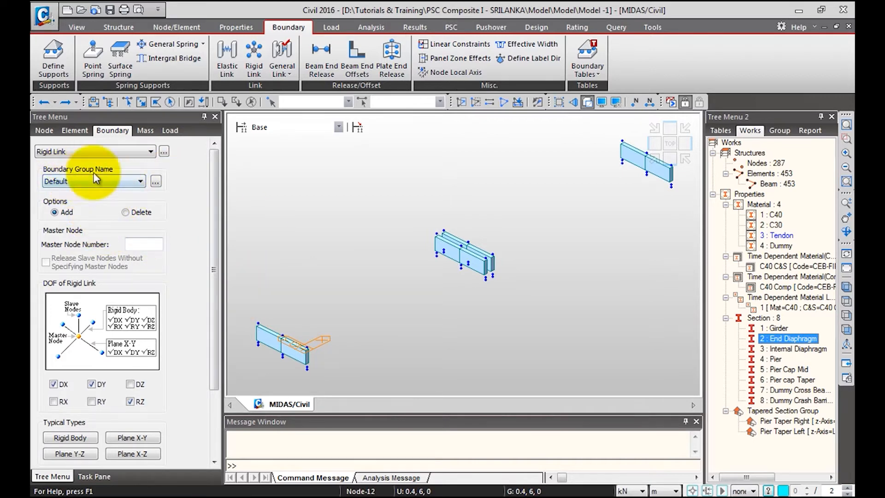
Assign the rigid link to boundary group Rigid link Span1 and get ready to pick its master node.
{"action": "left_click", "coordinate": [107, 181]}
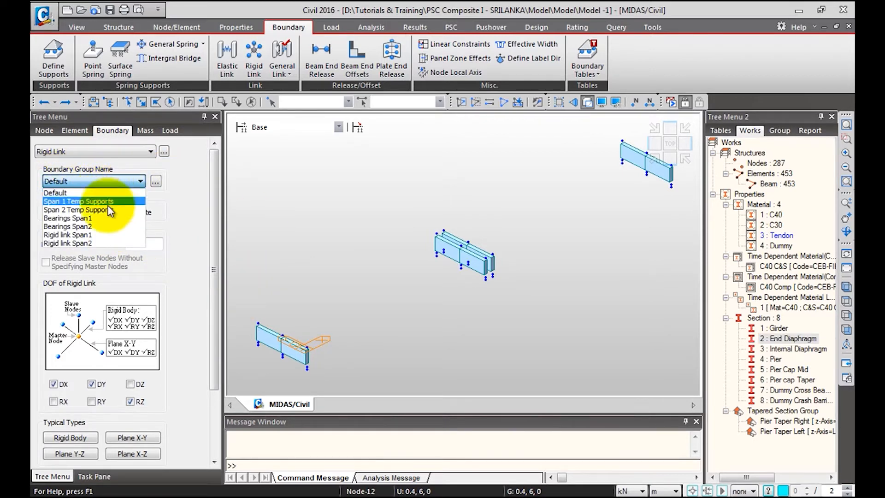
{"action": "left_click", "coordinate": [92, 234]}
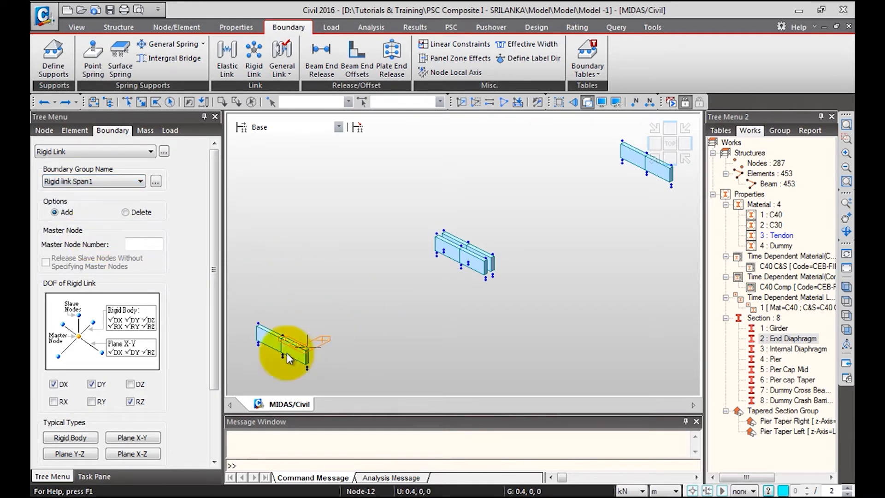
{"action": "left_click_drag", "start_coordinate": [214, 239], "coordinate": [213, 267]}
{"action": "left_click", "coordinate": [157, 207]}
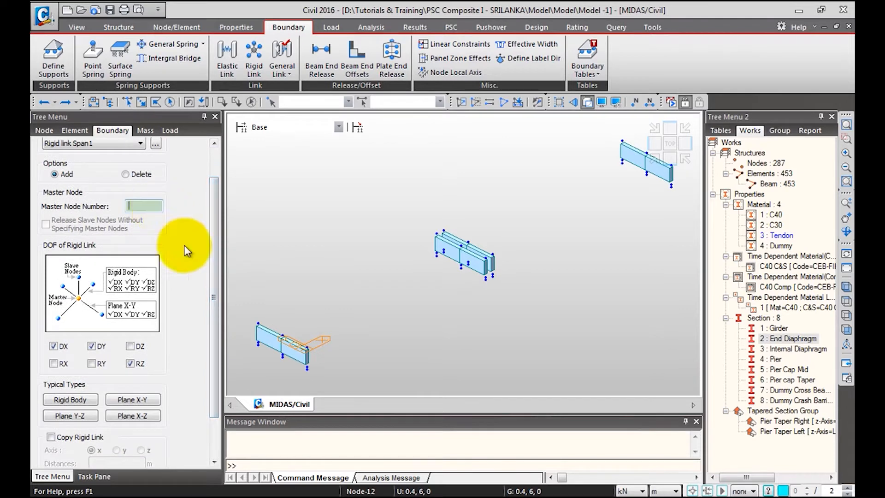
Display the node numbers at the end diaphragm where the first span starts.
{"action": "middle_click_drag", "start_coordinate": [288, 274], "coordinate": [334, 244]}
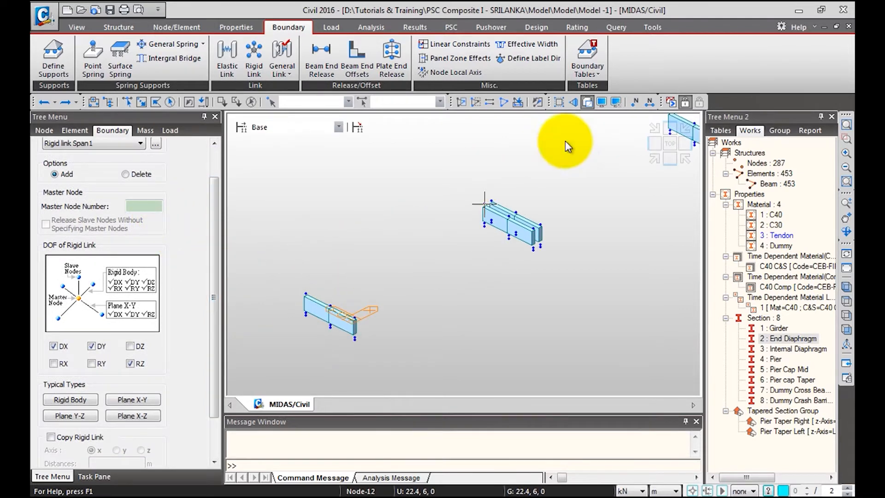
{"action": "left_click", "coordinate": [635, 102]}
{"action": "middle_click_drag", "start_coordinate": [355, 324], "coordinate": [344, 278]}
{"action": "scroll", "coordinate": [343, 287], "scroll_direction": "up", "scroll_amount": 4}
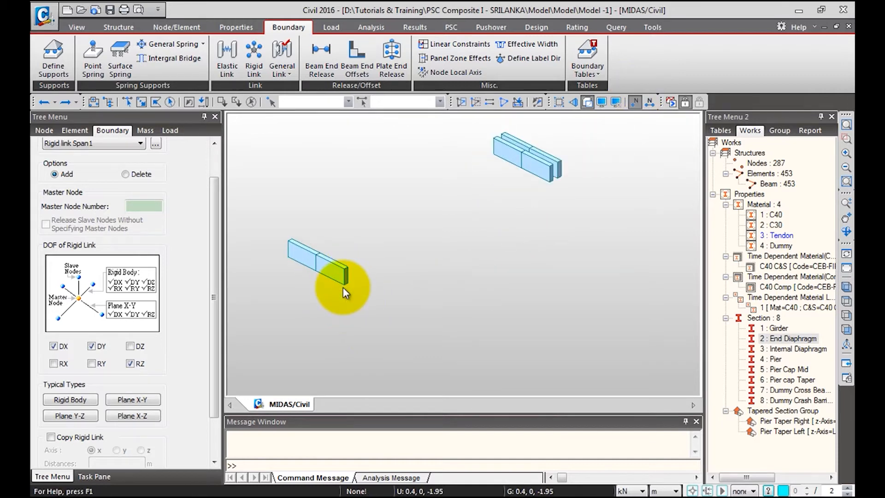
{"action": "scroll", "coordinate": [353, 284], "scroll_direction": "up", "scroll_amount": 3}
{"action": "middle_click_drag", "start_coordinate": [366, 249], "coordinate": [468, 317]}
{"action": "scroll", "coordinate": [449, 333], "scroll_direction": "up", "scroll_amount": 5}
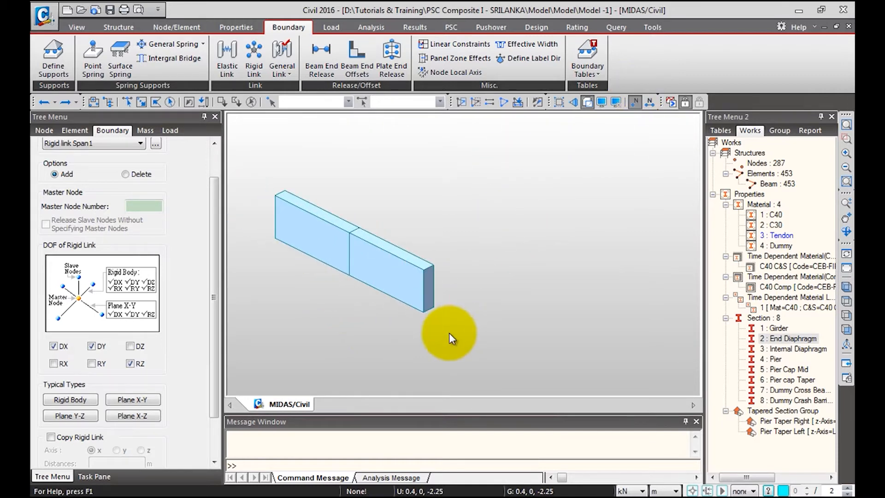
{"action": "middle_click_drag", "start_coordinate": [462, 274], "coordinate": [495, 334]}
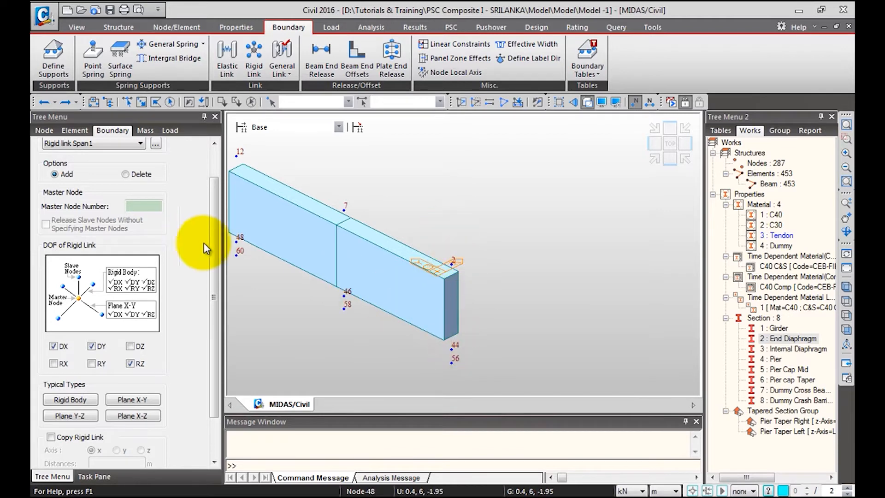
Set the rigid link to Rigid Body with node 44 as master and select node 2 as its slave.
{"action": "scroll", "coordinate": [212, 230], "scroll_direction": "down", "scroll_amount": 2}
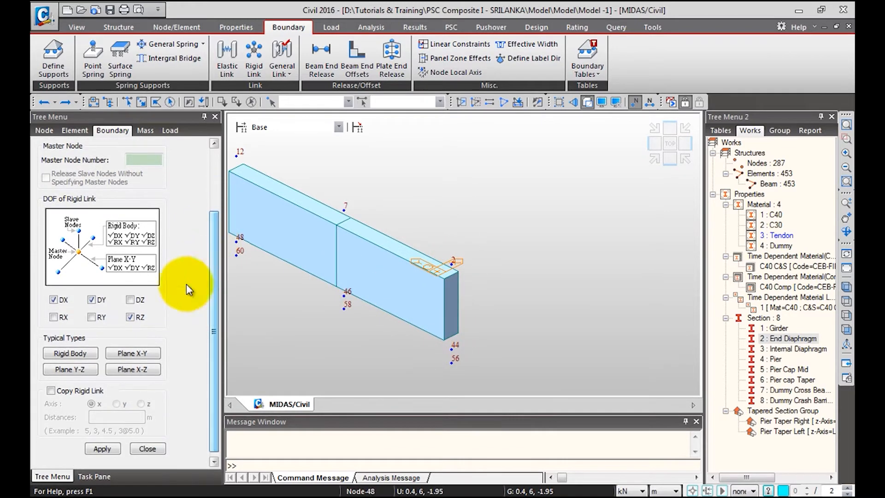
{"action": "left_click", "coordinate": [70, 354]}
{"action": "left_click", "coordinate": [145, 159]}
{"action": "left_click", "coordinate": [443, 345]}
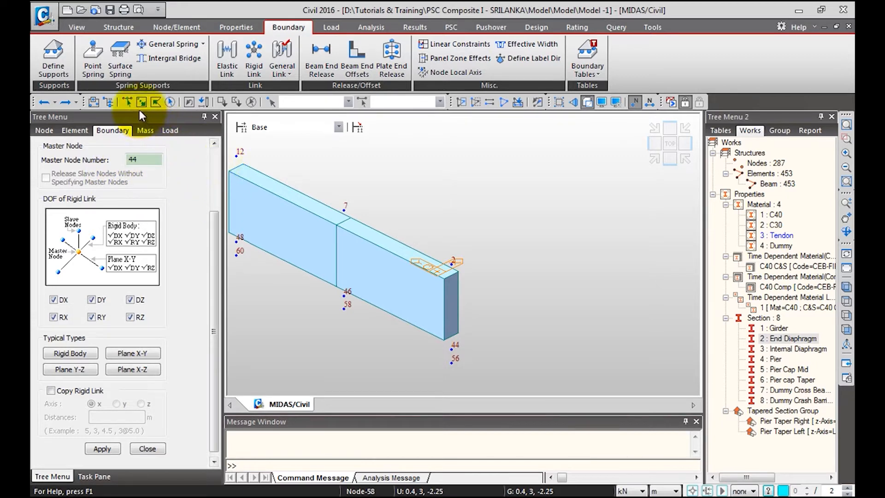
{"action": "left_click", "coordinate": [125, 102]}
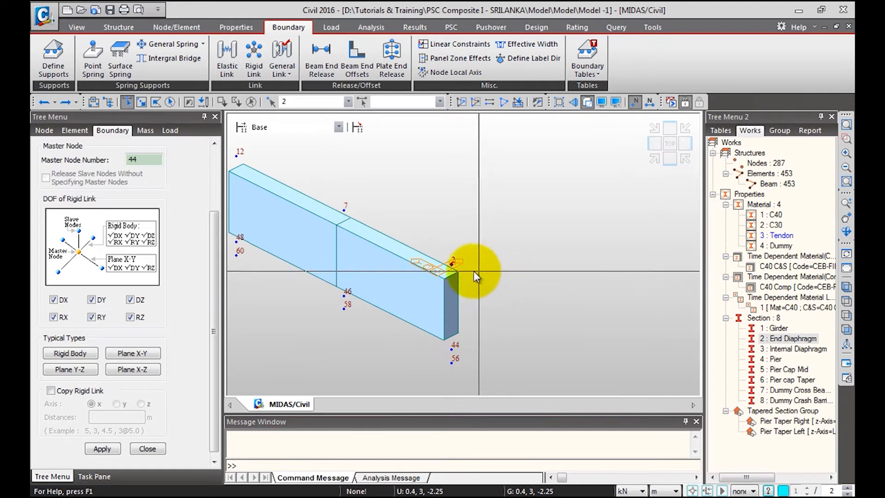
{"action": "scroll", "coordinate": [210, 244], "scroll_direction": "up", "scroll_amount": 1}
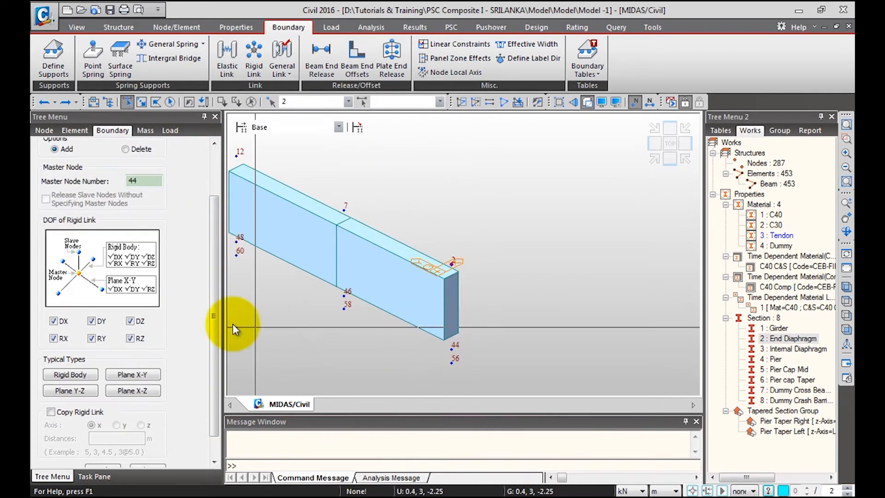
{"action": "scroll", "coordinate": [211, 280], "scroll_direction": "down", "scroll_amount": 1}
{"action": "left_click", "coordinate": [70, 349]}
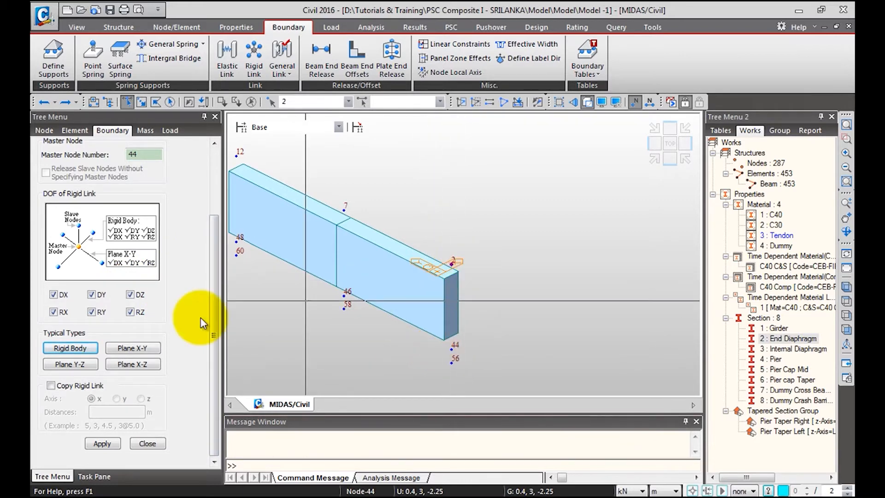
Copy the rigid link along the y axis at distances 3,3 m and apply it.
{"action": "left_click", "coordinate": [78, 390]}
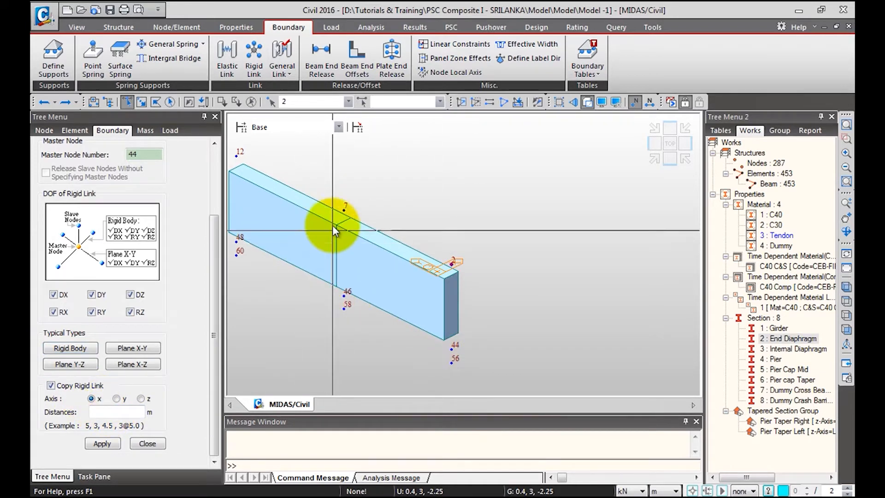
{"action": "middle_click_drag", "start_coordinate": [357, 240], "coordinate": [412, 253]}
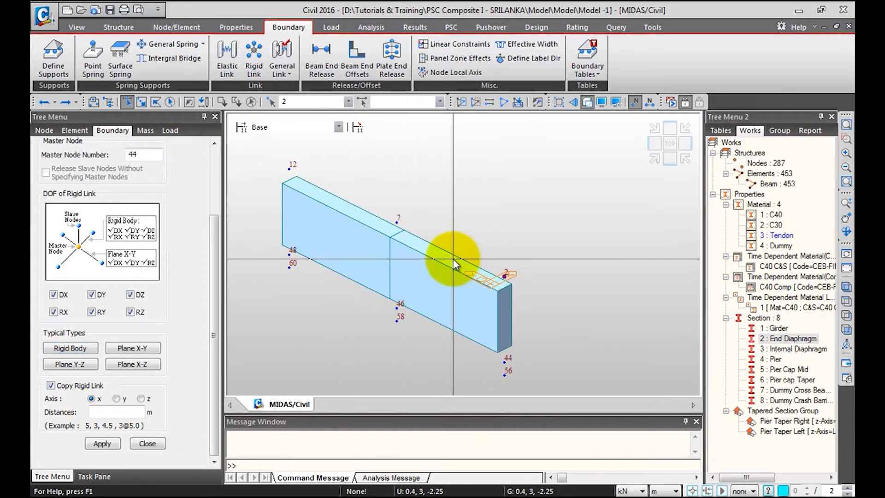
{"action": "left_click", "coordinate": [116, 398]}
{"action": "left_click", "coordinate": [108, 411]}
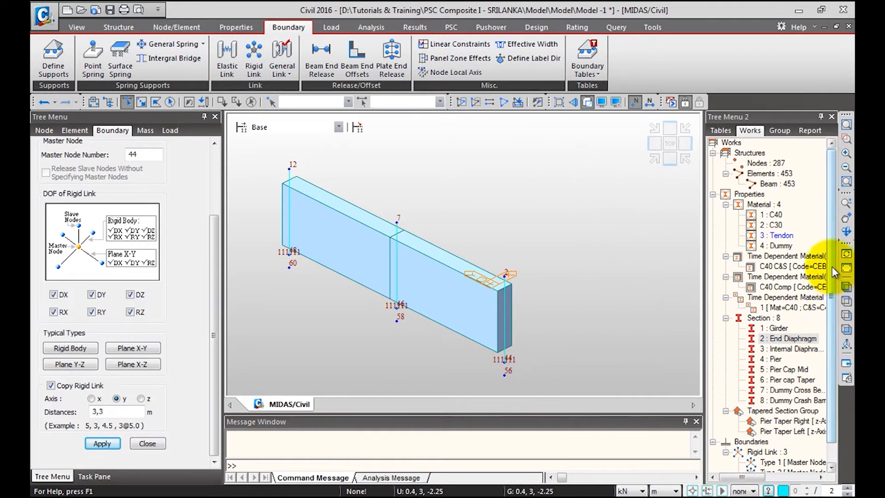
Check the Type 1 rigid link in the model by hiding its symbols and displaying them again.
{"action": "scroll", "coordinate": [830, 272], "scroll_direction": "down", "scroll_amount": 1}
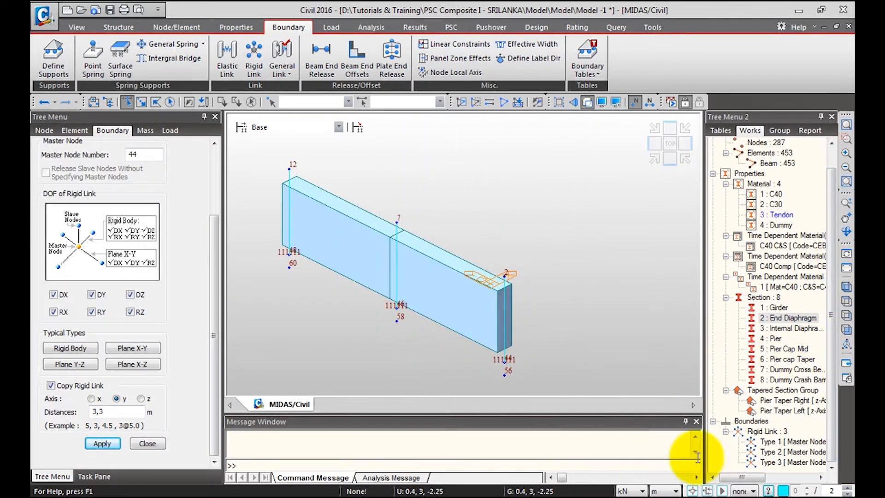
{"action": "left_click", "coordinate": [780, 442]}
{"action": "right_click", "coordinate": [781, 444]}
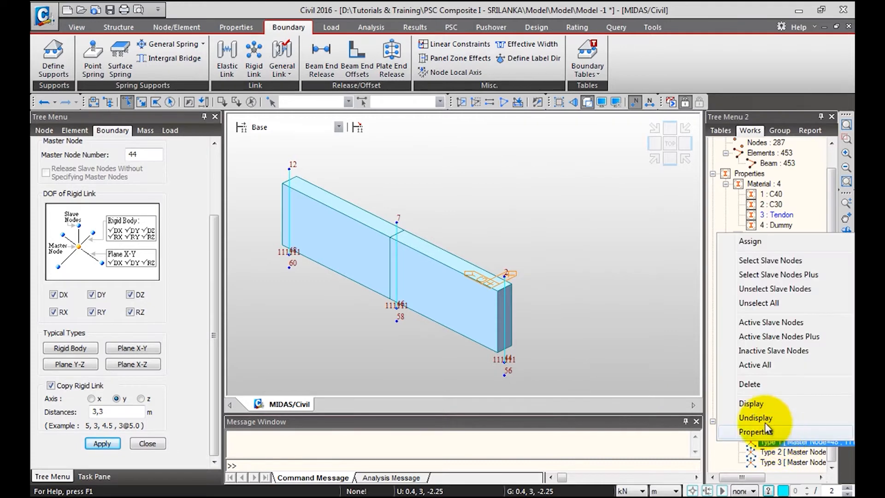
{"action": "left_click", "coordinate": [775, 407]}
{"action": "right_click", "coordinate": [784, 441]}
{"action": "left_click", "coordinate": [766, 416]}
{"action": "right_click", "coordinate": [785, 443]}
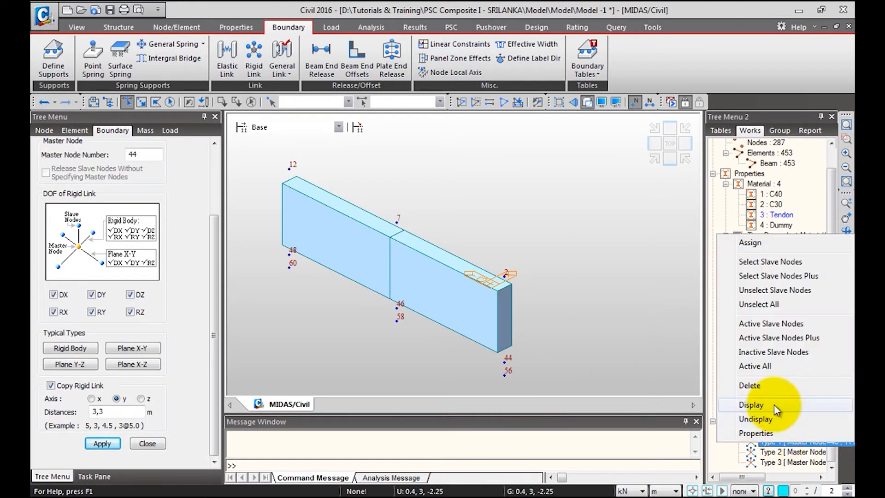
{"action": "left_click", "coordinate": [766, 404]}
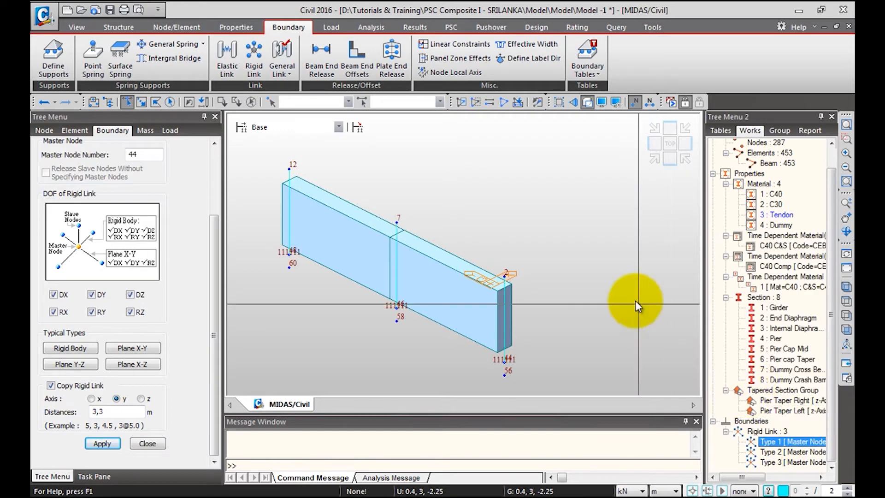
Add a rigid link from master node 45 to slave node 4, copied along y at 3,3 m.
{"action": "left_click", "coordinate": [655, 161]}
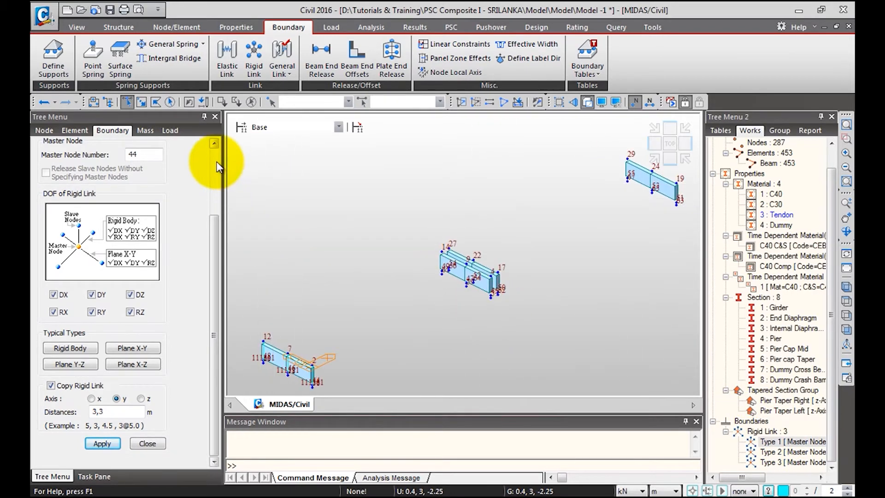
{"action": "scroll", "coordinate": [219, 167], "scroll_direction": "up", "scroll_amount": 3}
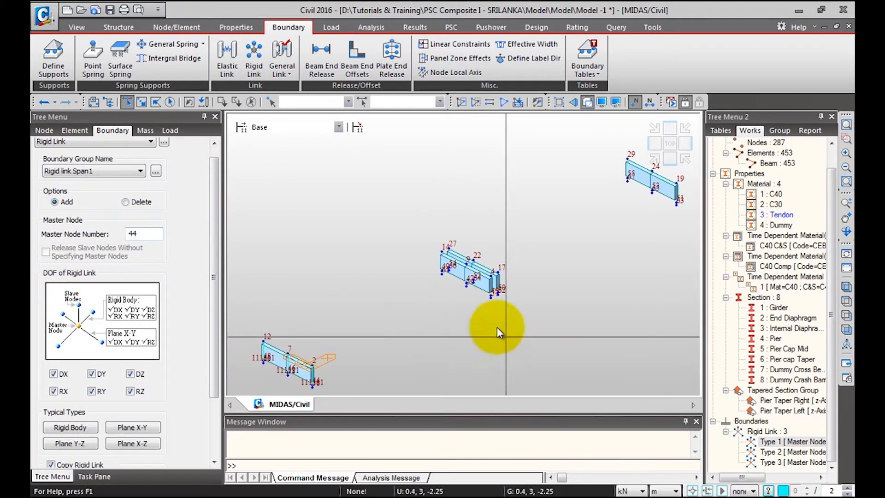
{"action": "scroll", "coordinate": [439, 265], "scroll_direction": "up", "scroll_amount": 5}
{"action": "scroll", "coordinate": [436, 267], "scroll_direction": "down", "scroll_amount": 4}
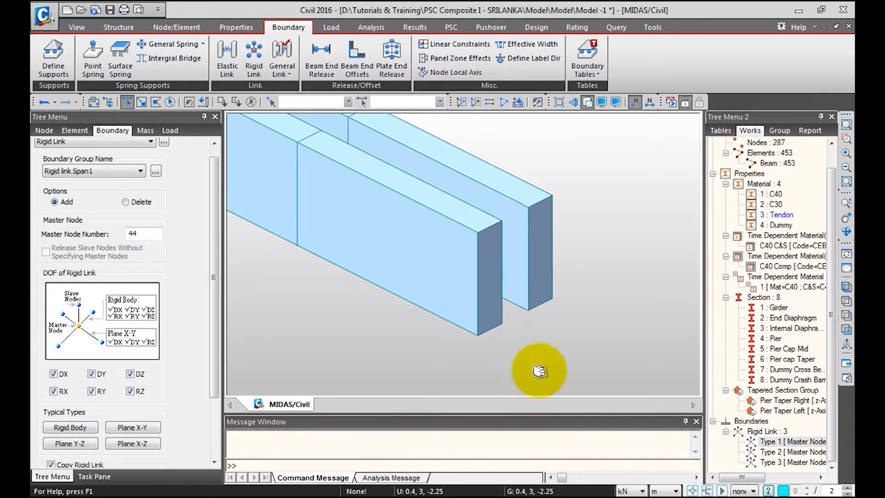
{"action": "left_click", "coordinate": [143, 234]}
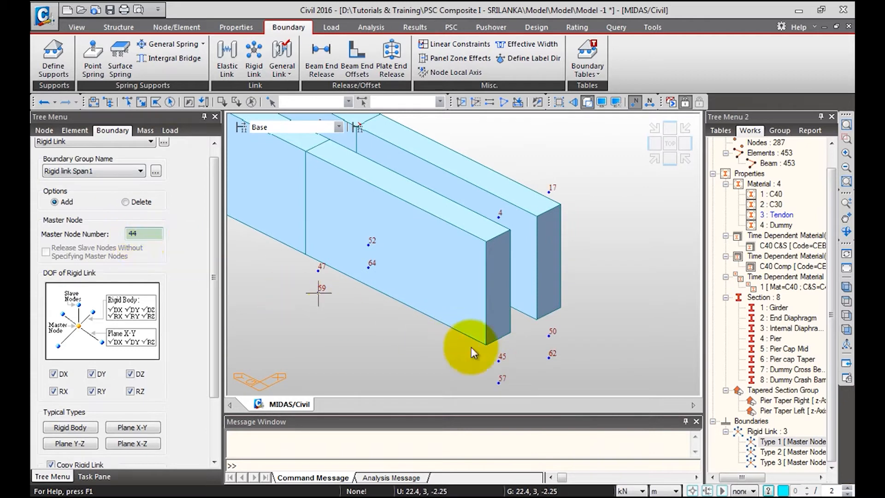
{"action": "left_click", "coordinate": [125, 103]}
{"action": "left_click_drag", "start_coordinate": [521, 253], "coordinate": [521, 254]}
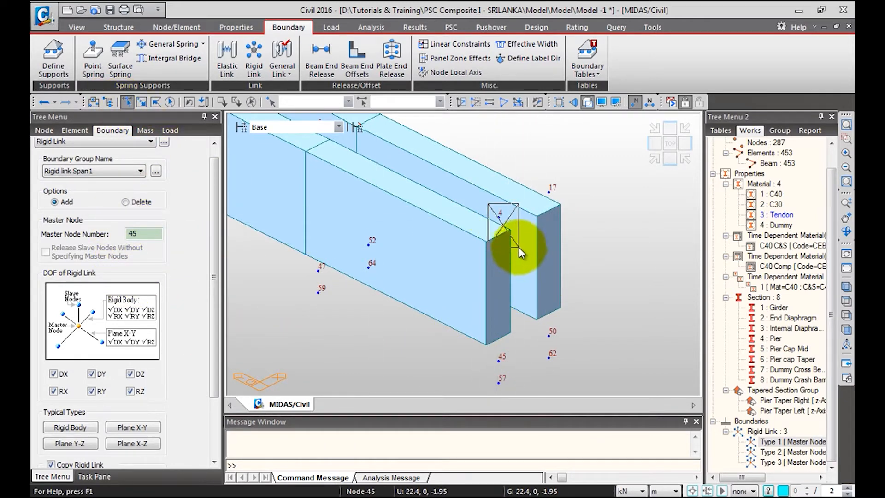
{"action": "scroll", "coordinate": [211, 231], "scroll_direction": "down", "scroll_amount": 3}
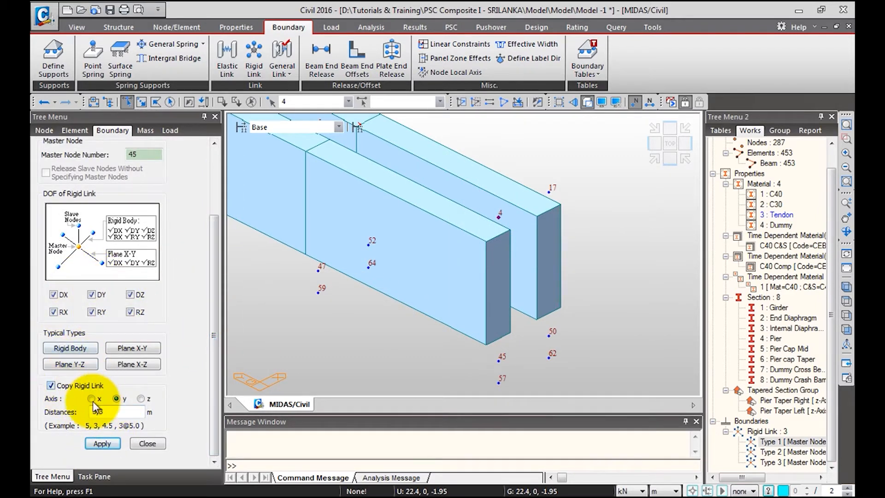
{"action": "middle_click_drag", "start_coordinate": [366, 244], "coordinate": [510, 300]}
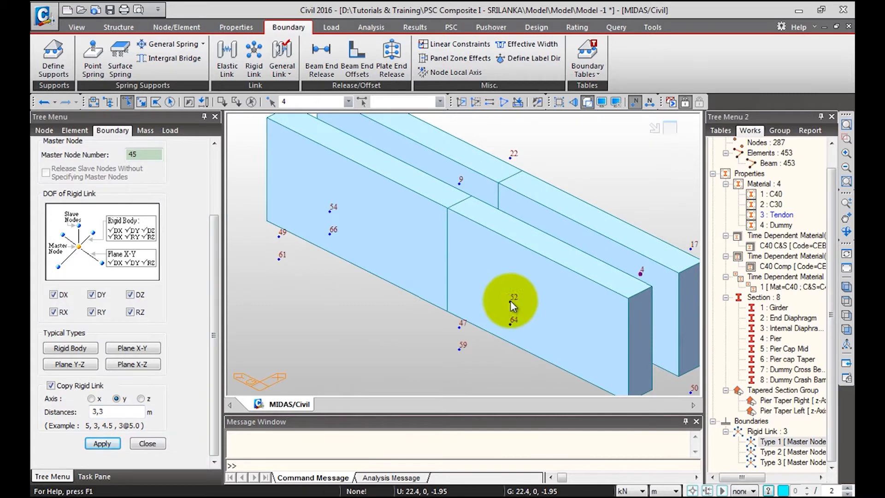
{"action": "left_click", "coordinate": [111, 447]}
{"action": "middle_click_drag", "start_coordinate": [534, 198], "coordinate": [500, 254]}
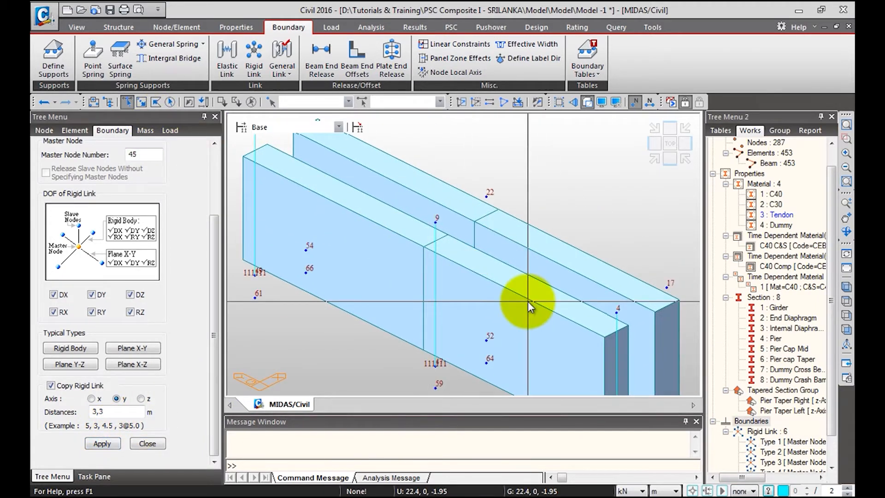
Switch the rigid link's boundary group to Rigid link Span2.
{"action": "left_click", "coordinate": [653, 162]}
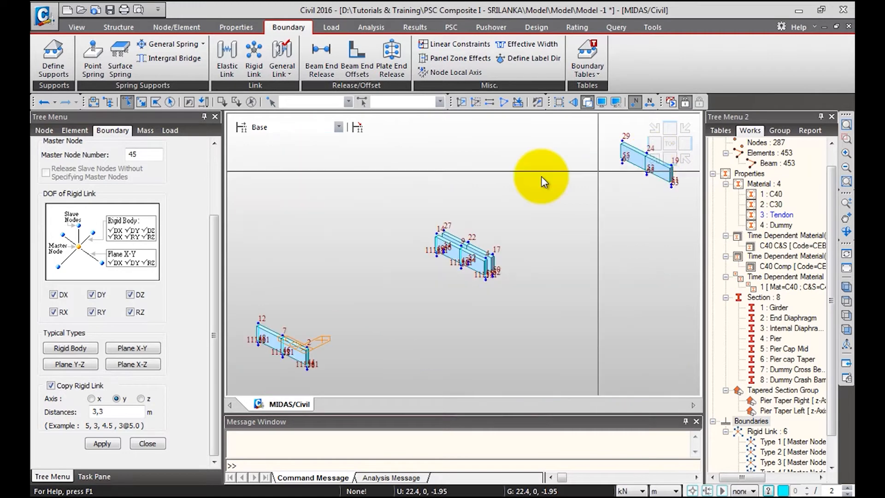
{"action": "scroll", "coordinate": [211, 157], "scroll_direction": "up", "scroll_amount": 3}
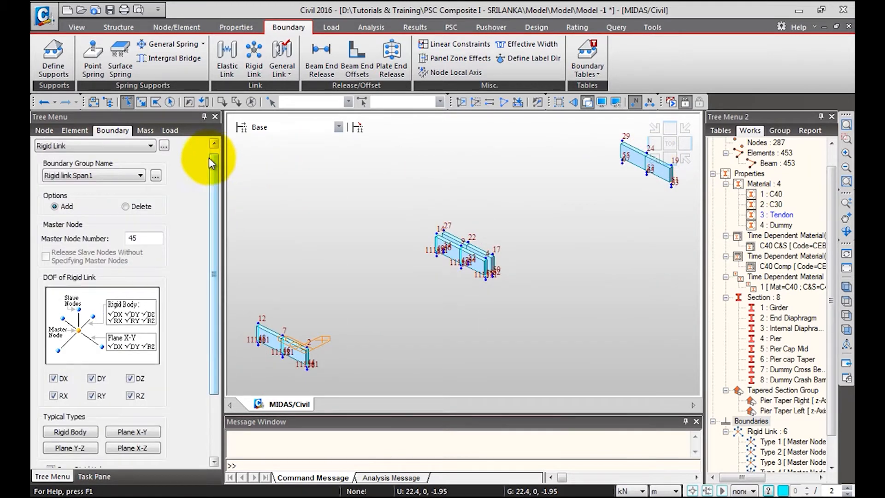
{"action": "left_click", "coordinate": [117, 175]}
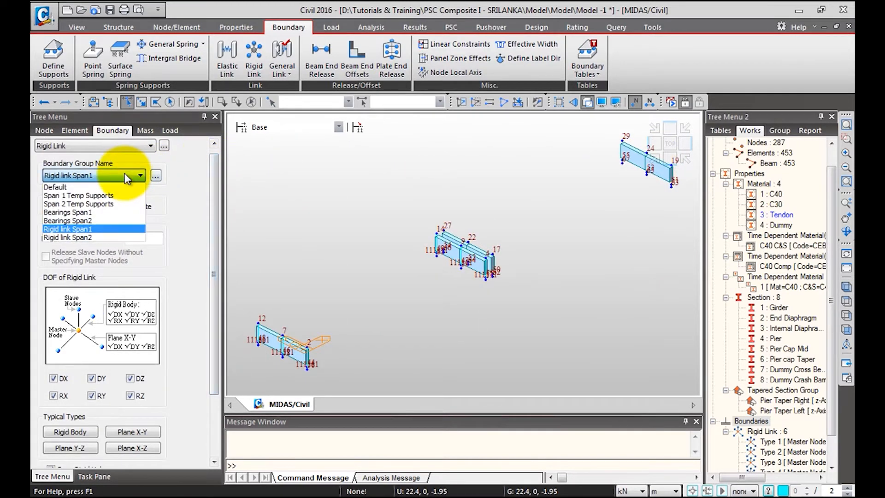
{"action": "left_click", "coordinate": [96, 238]}
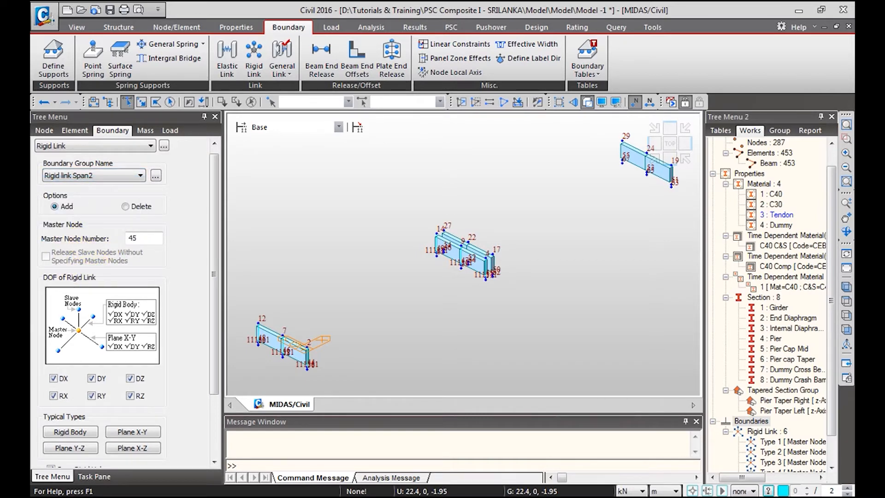
{"action": "scroll", "coordinate": [216, 214], "scroll_direction": "up", "scroll_amount": 1}
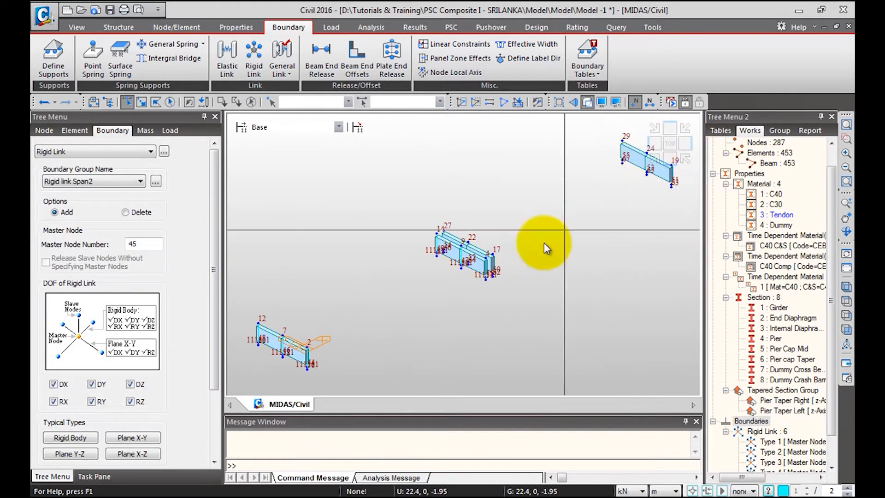
Add a rigid link from master node 50 to slave node 17, copied along y at 3,3 m.
{"action": "left_click", "coordinate": [145, 251]}
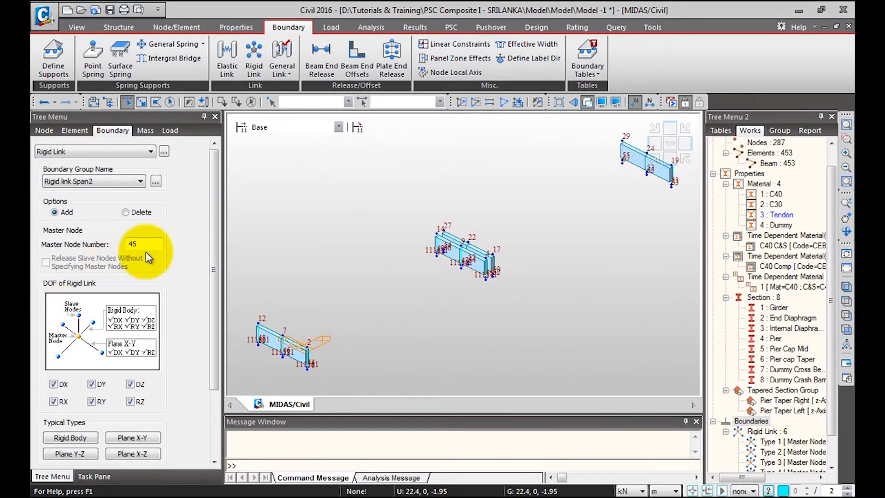
{"action": "scroll", "coordinate": [442, 293], "scroll_direction": "up", "scroll_amount": 10}
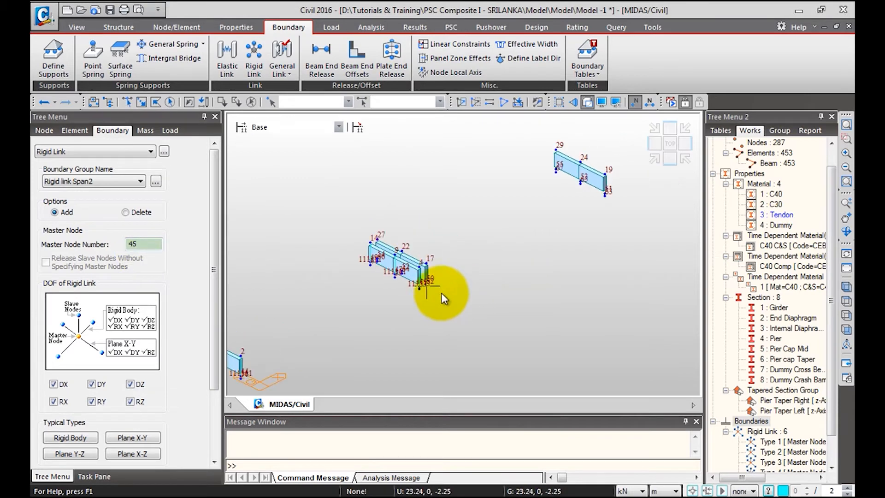
{"action": "middle_click_drag", "start_coordinate": [433, 220], "coordinate": [459, 348]}
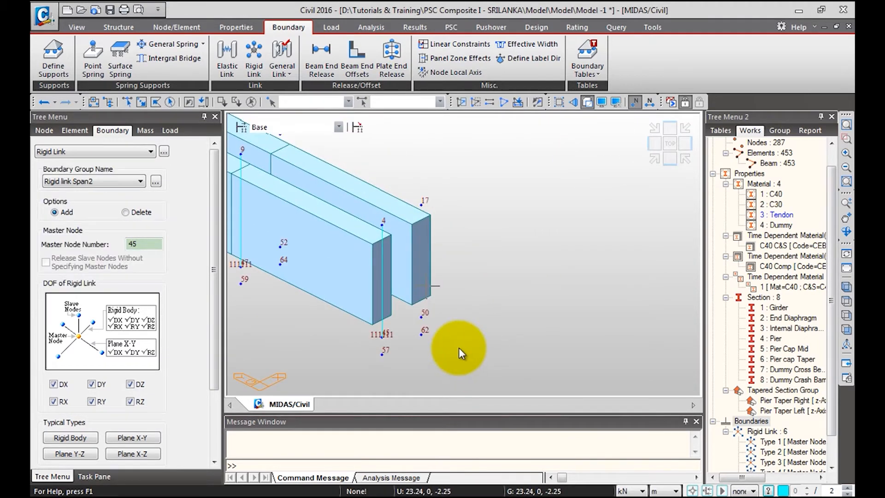
{"action": "left_click", "coordinate": [432, 314]}
{"action": "left_click_drag", "start_coordinate": [213, 237], "coordinate": [213, 311]}
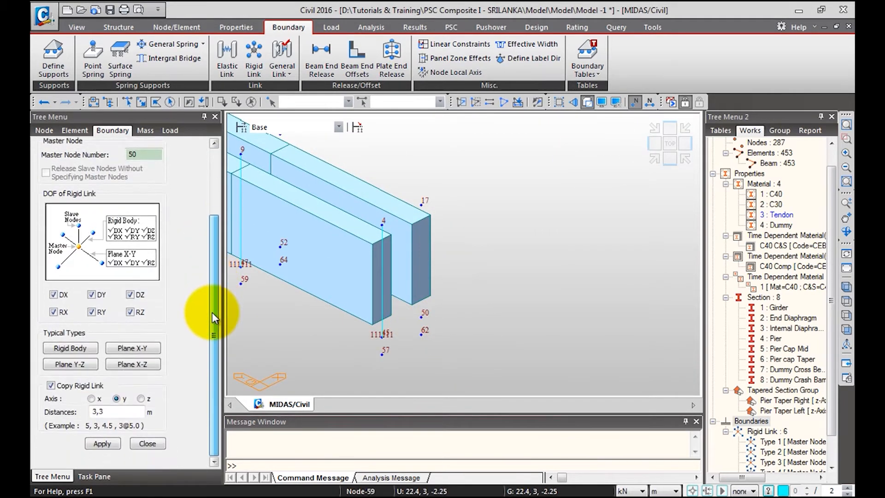
{"action": "left_click", "coordinate": [136, 103]}
{"action": "left_click_drag", "start_coordinate": [415, 194], "coordinate": [455, 220]}
{"action": "left_click_drag", "start_coordinate": [215, 292], "coordinate": [196, 384]}
{"action": "left_click", "coordinate": [104, 443]}
{"action": "middle_click_drag", "start_coordinate": [433, 252], "coordinate": [356, 371]}
{"action": "middle_click_drag", "start_coordinate": [623, 219], "coordinate": [461, 263]}
Add a rigid link from master node 51 to slave node 19, copied along y at 3,3 m, and finish rigid link entry.
{"action": "scroll", "coordinate": [608, 182], "scroll_direction": "down", "scroll_amount": 3}
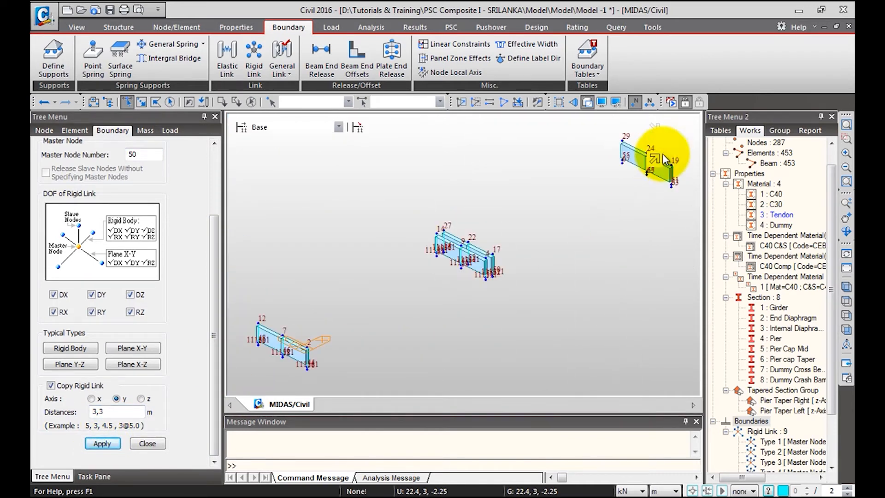
{"action": "scroll", "coordinate": [537, 318], "scroll_direction": "up", "scroll_amount": 5}
{"action": "scroll", "coordinate": [553, 316], "scroll_direction": "up", "scroll_amount": 4}
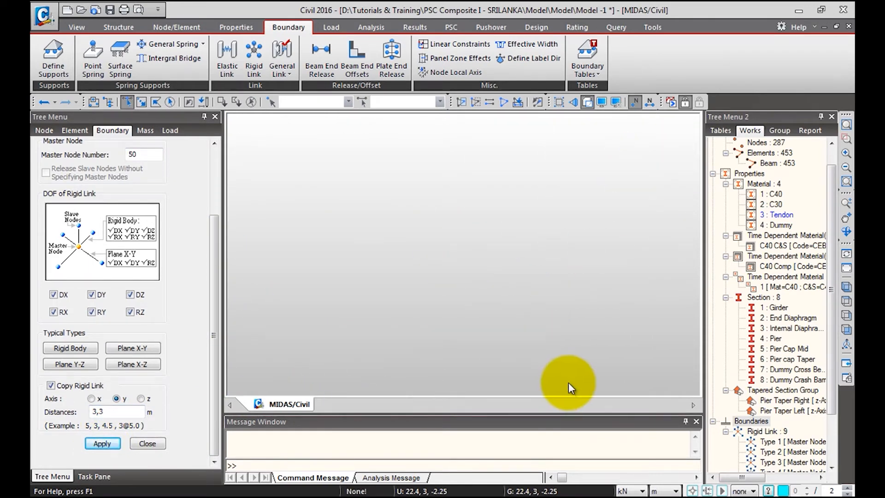
{"action": "middle_click_drag", "start_coordinate": [578, 237], "coordinate": [547, 399]}
{"action": "middle_click_drag", "start_coordinate": [461, 242], "coordinate": [483, 364]}
{"action": "left_click", "coordinate": [147, 155]}
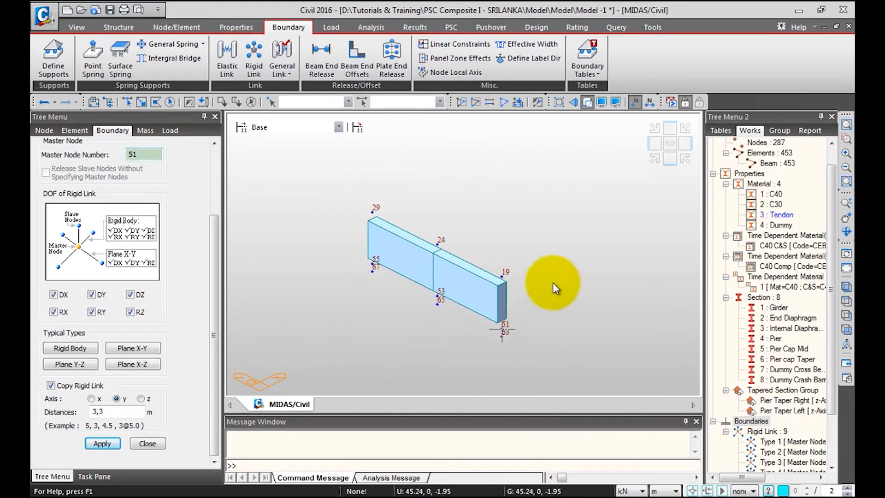
{"action": "left_click", "coordinate": [502, 275]}
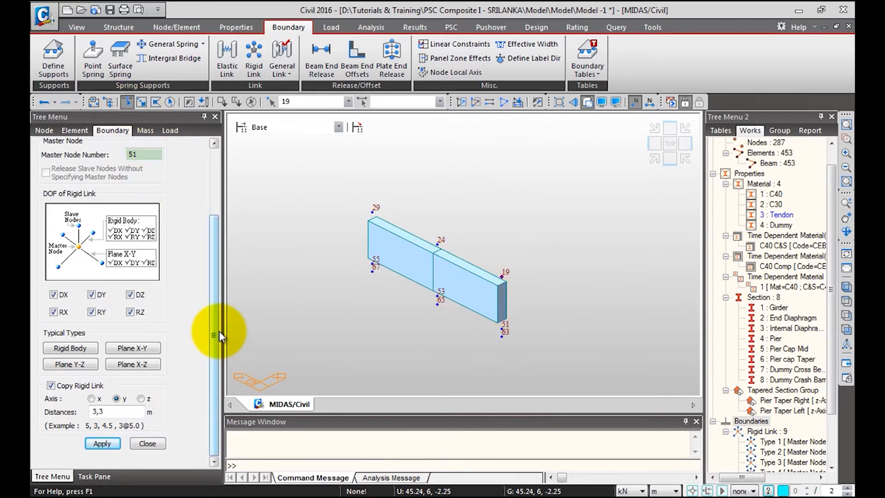
{"action": "left_click", "coordinate": [102, 443]}
{"action": "left_click", "coordinate": [667, 159]}
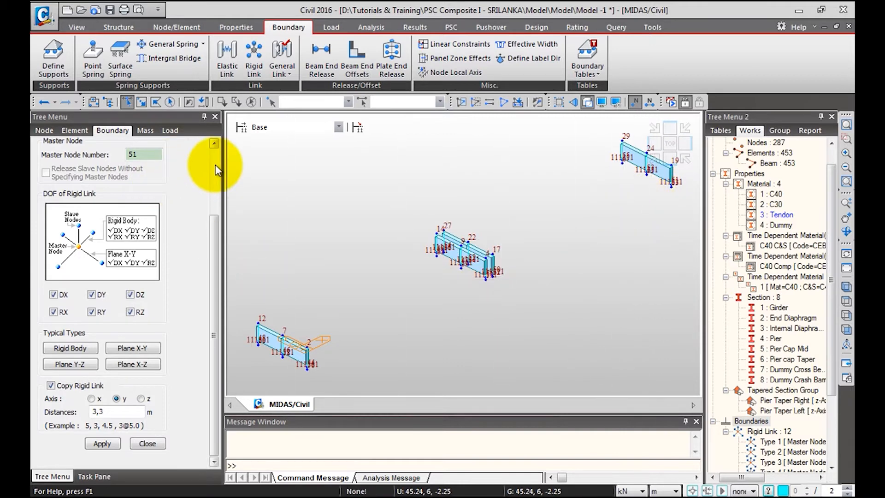
{"action": "left_click", "coordinate": [152, 443]}
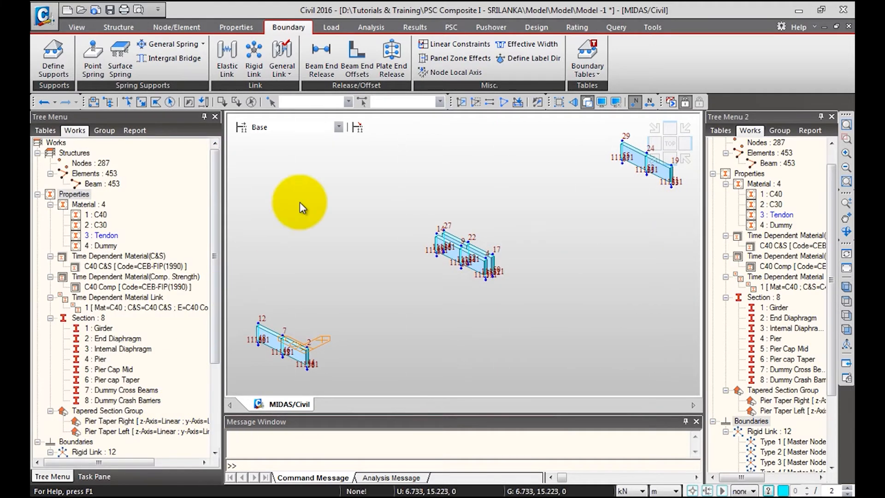
Activate the whole bridge model again and hide the node numbers and the rigid link symbols.
{"action": "left_click", "coordinate": [503, 103]}
{"action": "left_click", "coordinate": [635, 101]}
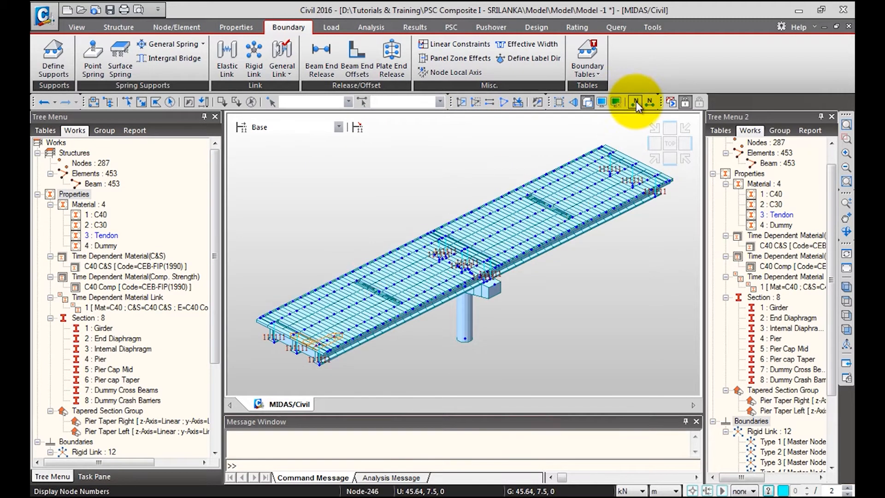
{"action": "right_click", "coordinate": [776, 441]}
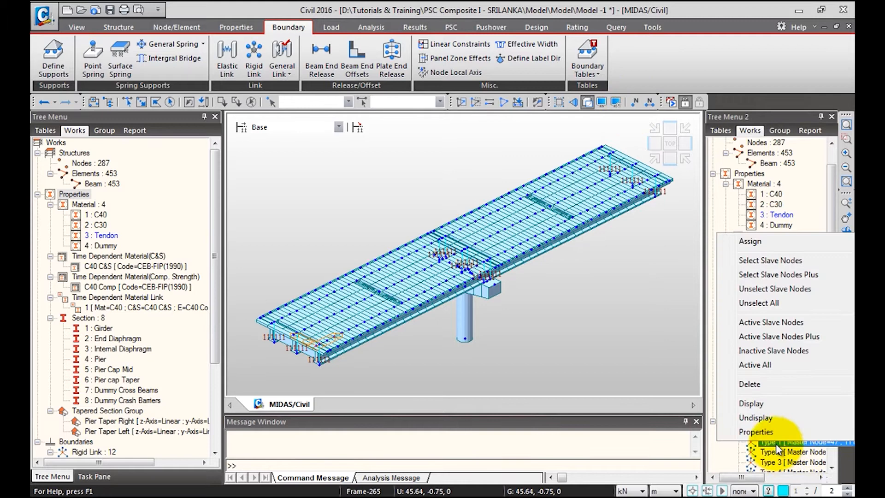
{"action": "left_click", "coordinate": [770, 416]}
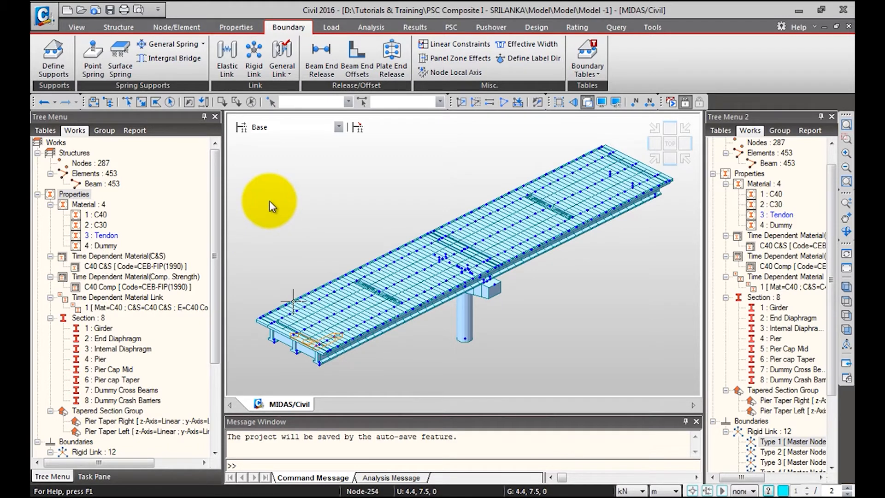
Start an elastic link of type General in the boundary group Bearings Span1.
{"action": "left_click", "coordinate": [227, 61]}
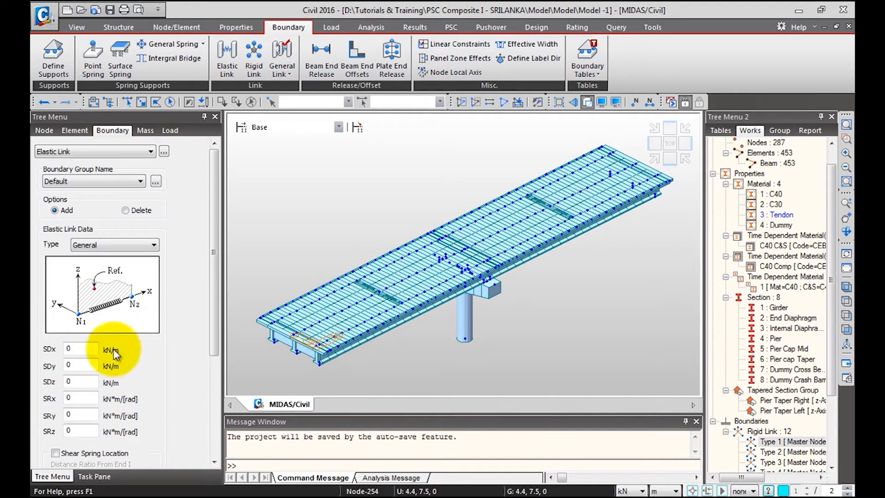
{"action": "left_click_drag", "start_coordinate": [212, 242], "coordinate": [207, 222]}
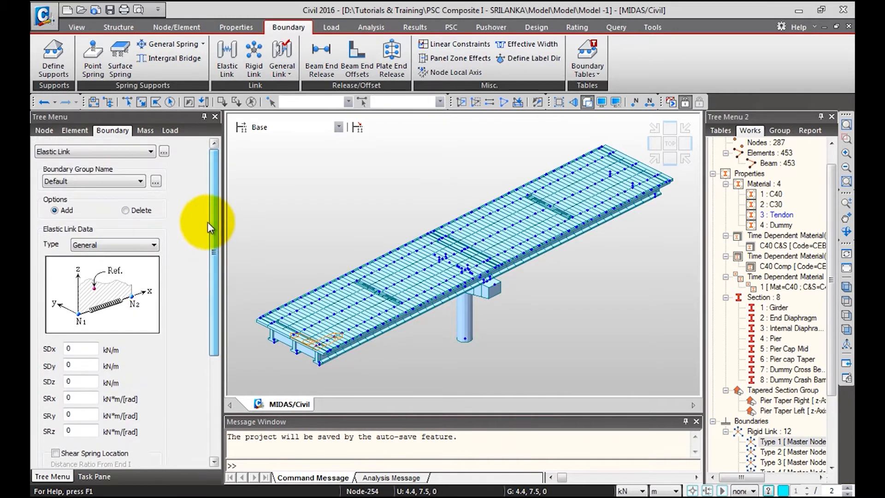
{"action": "left_click", "coordinate": [113, 180]}
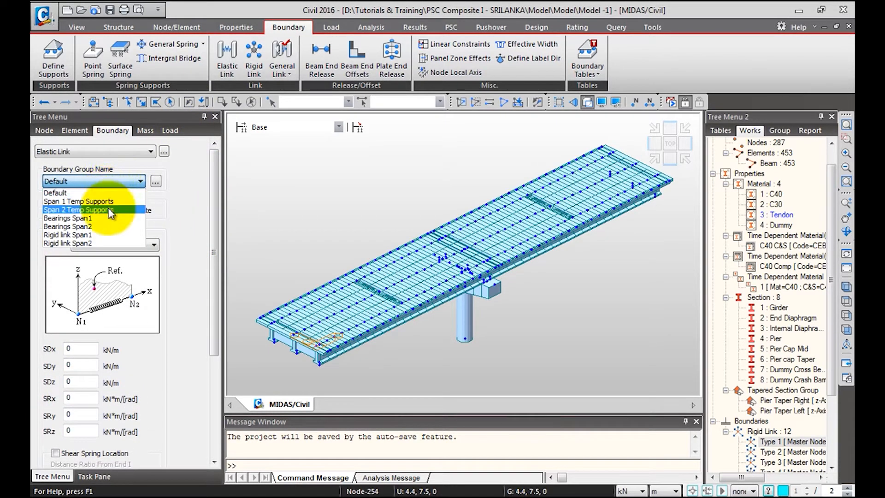
{"action": "left_click", "coordinate": [104, 218]}
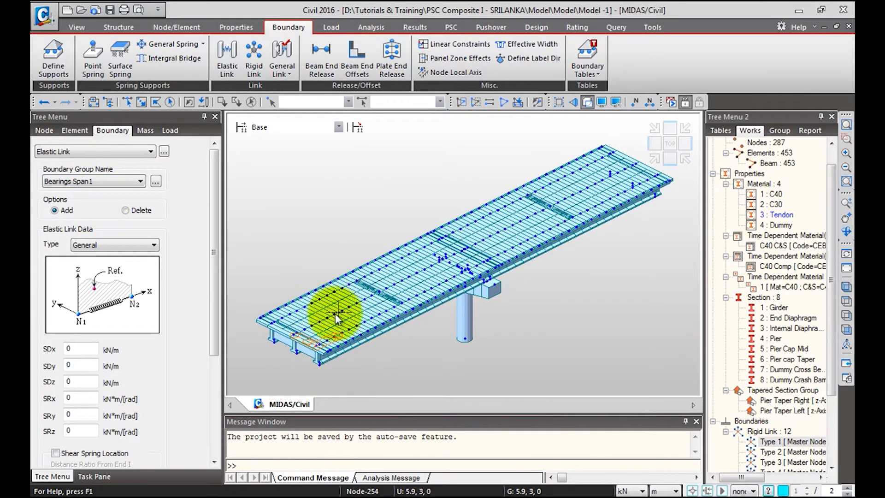
{"action": "left_click_drag", "start_coordinate": [212, 185], "coordinate": [201, 207]}
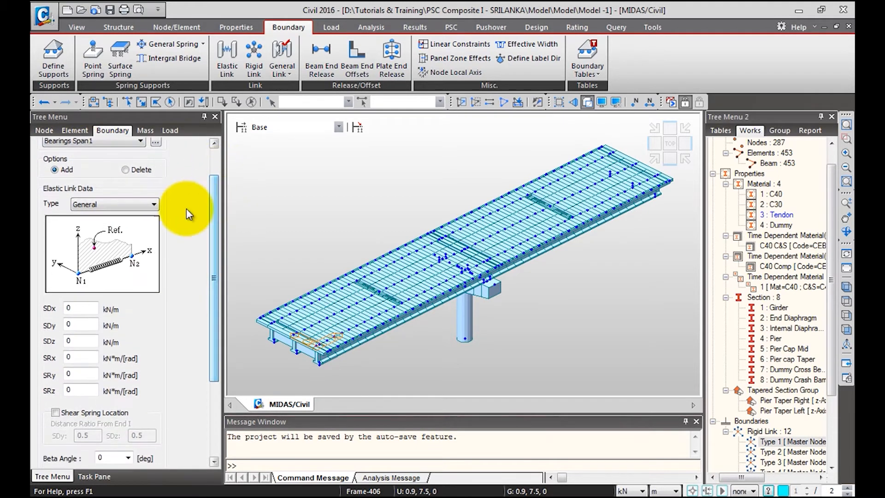
{"action": "left_click", "coordinate": [124, 206]}
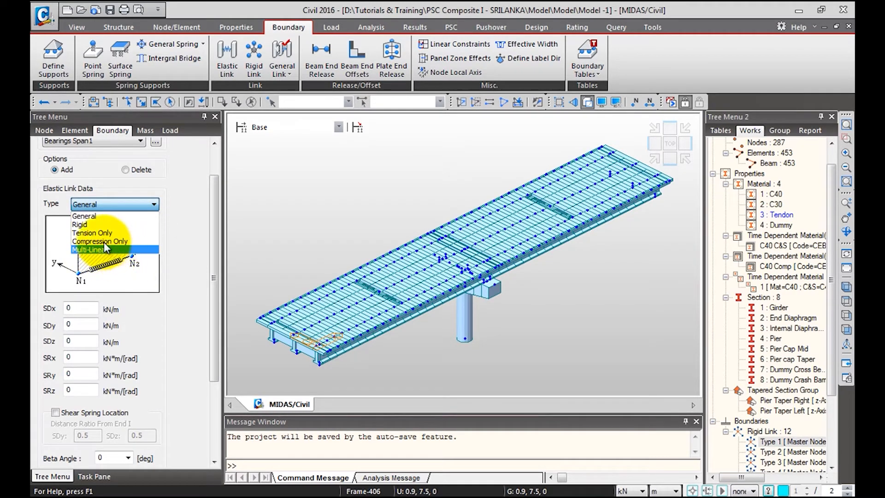
{"action": "left_click", "coordinate": [107, 219]}
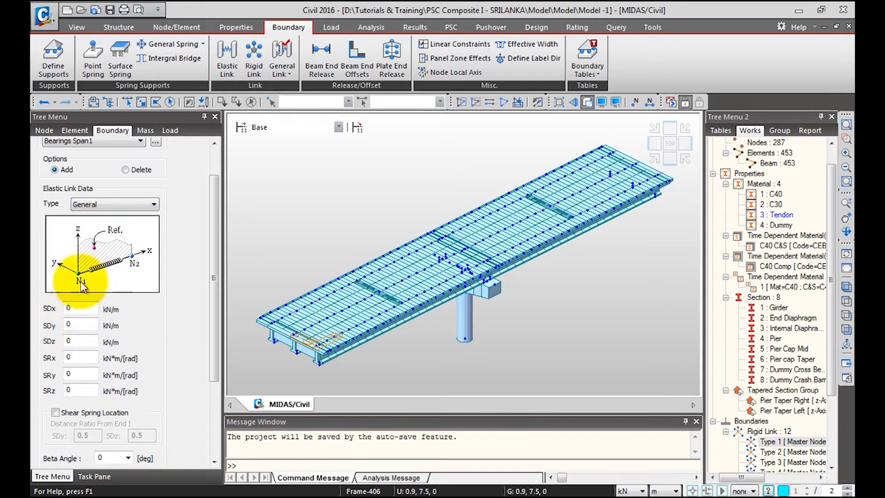
Set the elastic link stiffness to SDx 10e8, SDy and SDz 2000 kN/m, and SRx, SRy and SRz 100 kN*m/[rad].
{"action": "double_click", "coordinate": [83, 307]}
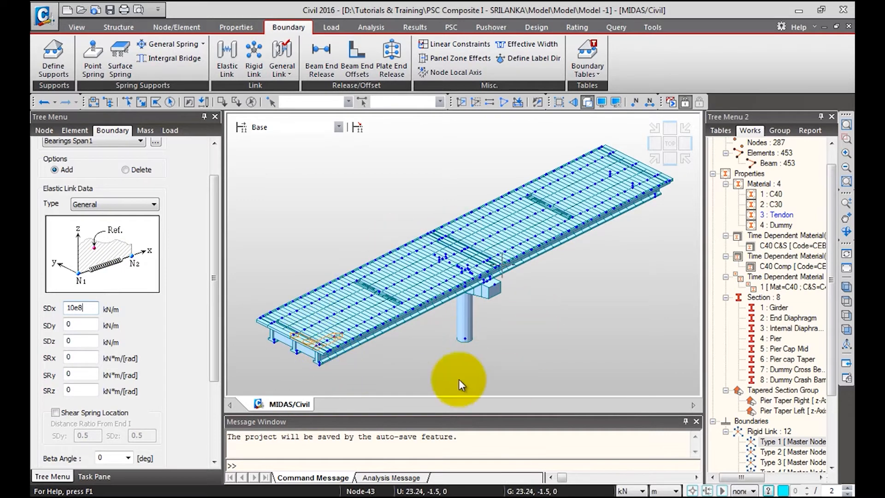
{"action": "double_click", "coordinate": [71, 324]}
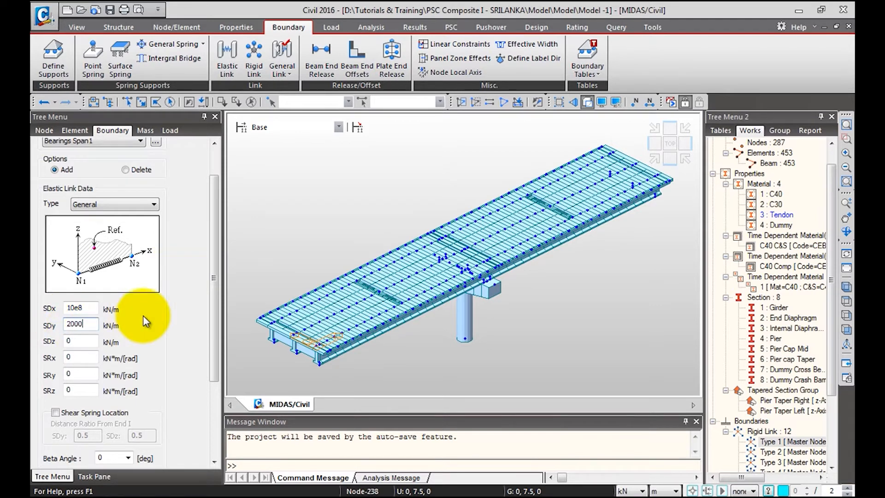
{"action": "key", "text": "Tab"}
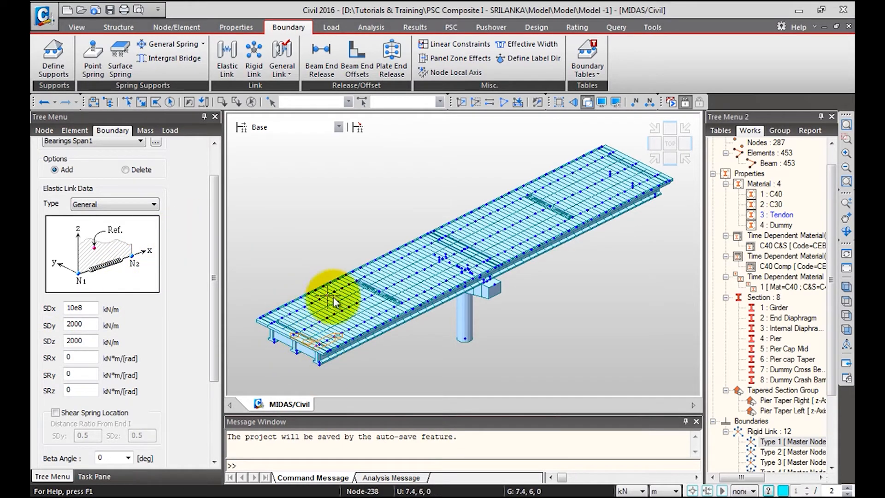
{"action": "double_click", "coordinate": [92, 324]}
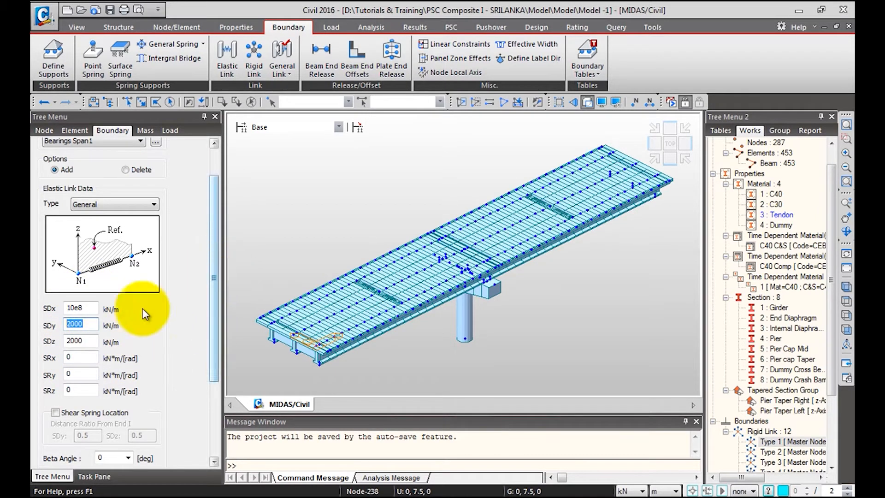
{"action": "left_click", "coordinate": [89, 308]}
{"action": "left_click_drag", "start_coordinate": [80, 359], "coordinate": [49, 342]}
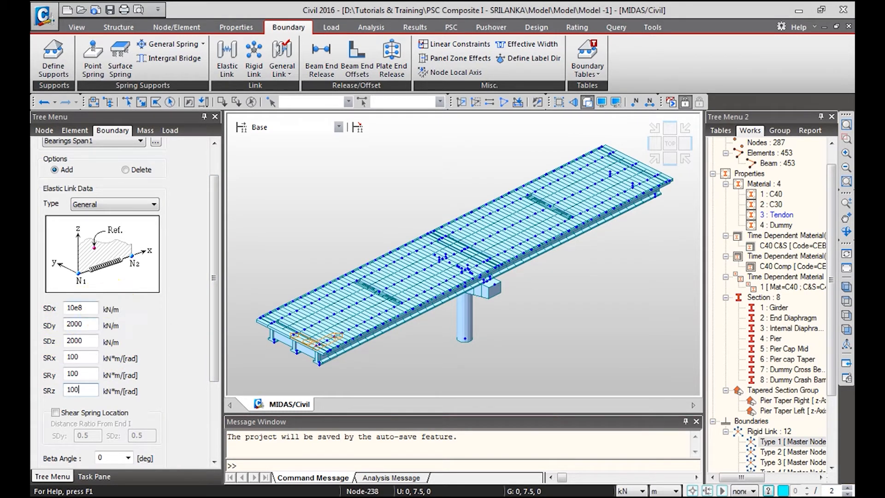
Set the elastic link to be copied by distance along the y axis at 3,3 m.
{"action": "left_click_drag", "start_coordinate": [212, 234], "coordinate": [211, 312]}
{"action": "left_click", "coordinate": [111, 371]}
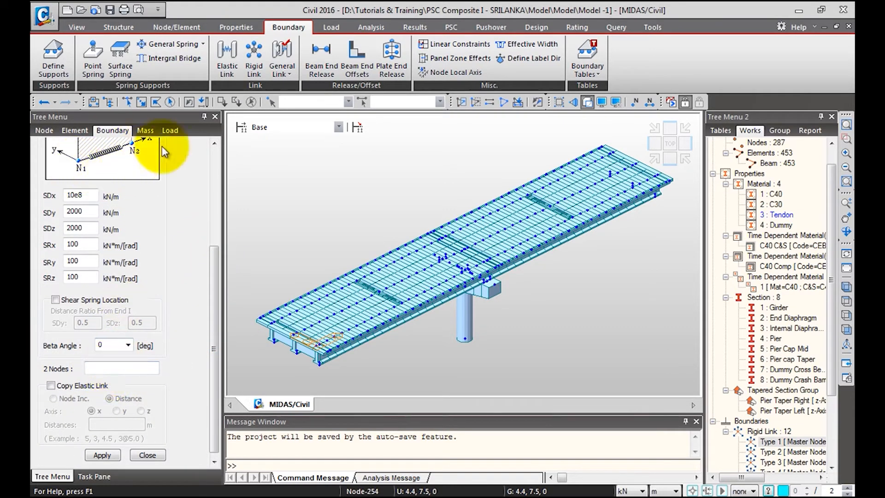
{"action": "left_click", "coordinate": [82, 385]}
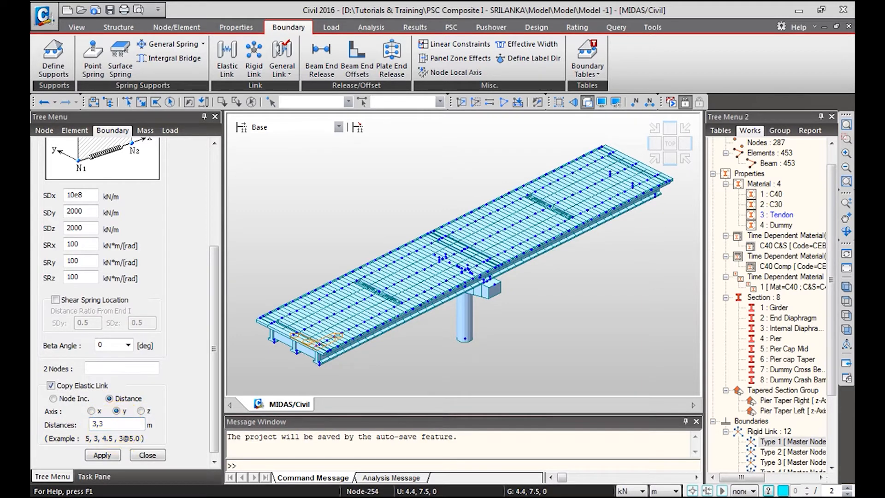
Activate only the superstructure and its bearing nodes, leaving the pier out of the active model.
{"action": "left_click", "coordinate": [670, 165]}
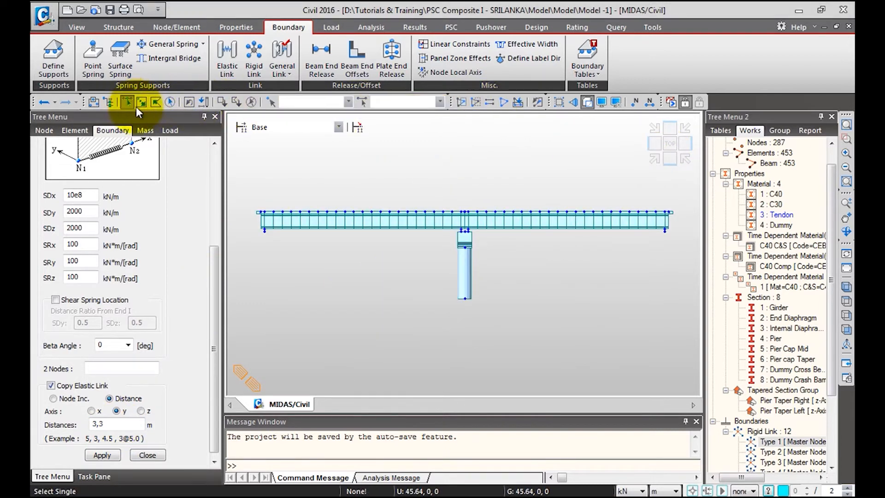
{"action": "left_click_drag", "start_coordinate": [242, 194], "coordinate": [691, 240]}
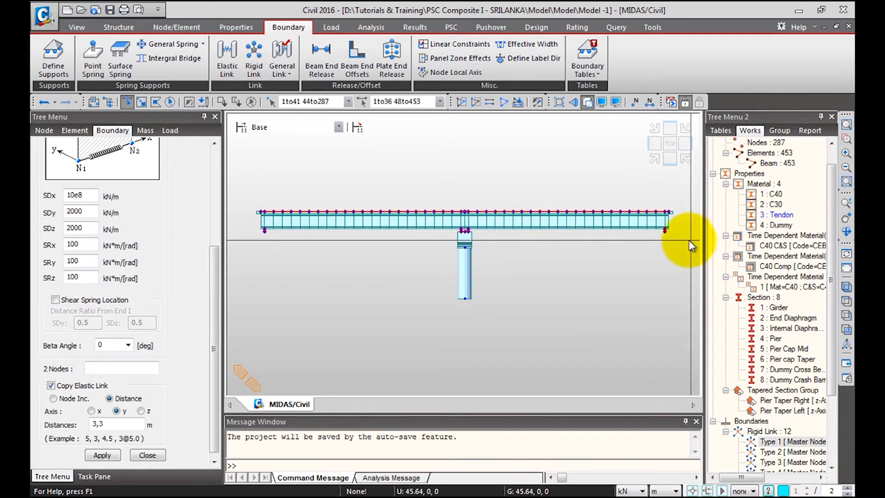
{"action": "left_click", "coordinate": [459, 99]}
{"action": "left_click", "coordinate": [654, 159]}
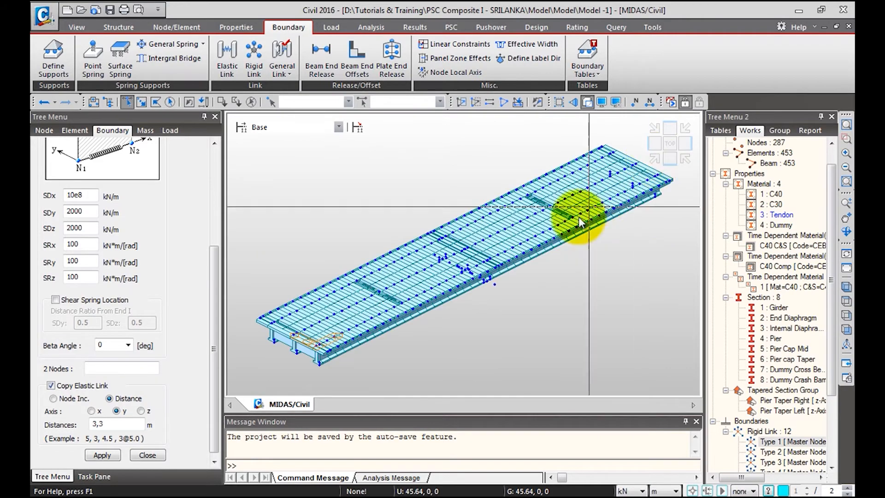
Create the copied elastic link between nodes 44 and 56 under the outer girder at the abutment end of span 1.
{"action": "scroll", "coordinate": [336, 354], "scroll_direction": "up", "scroll_amount": 6}
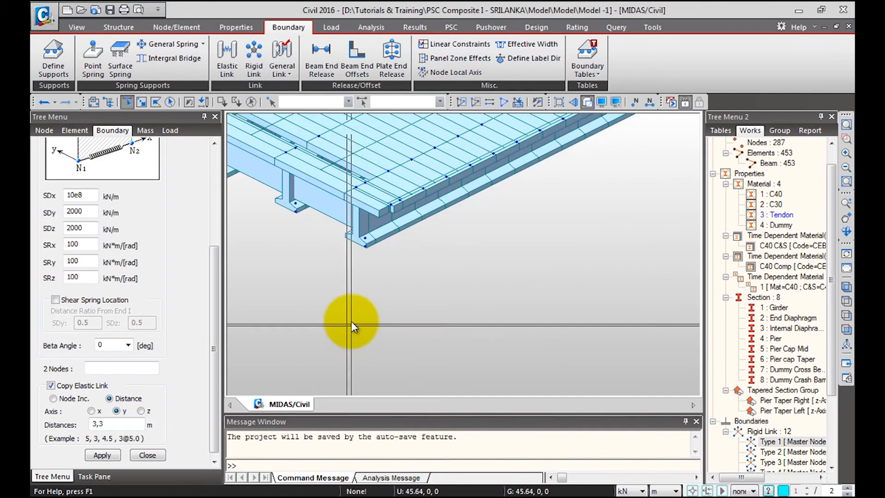
{"action": "middle_click_drag", "start_coordinate": [348, 320], "coordinate": [467, 340]}
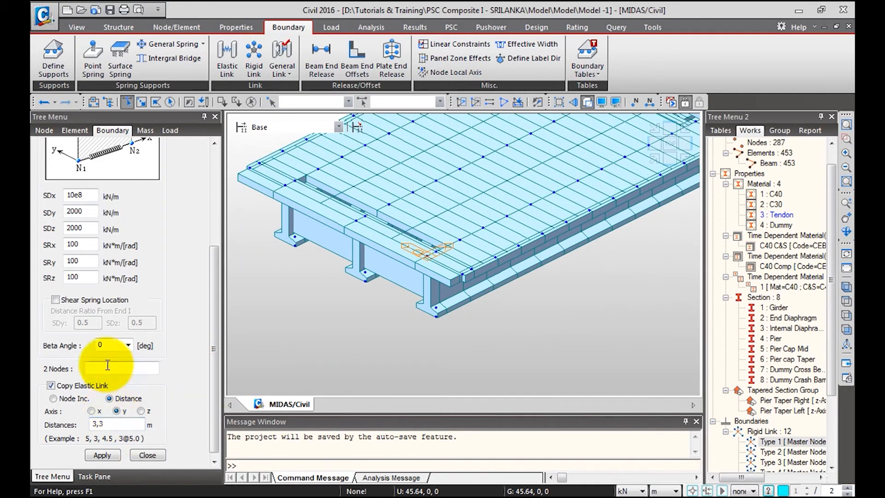
{"action": "left_click", "coordinate": [112, 367]}
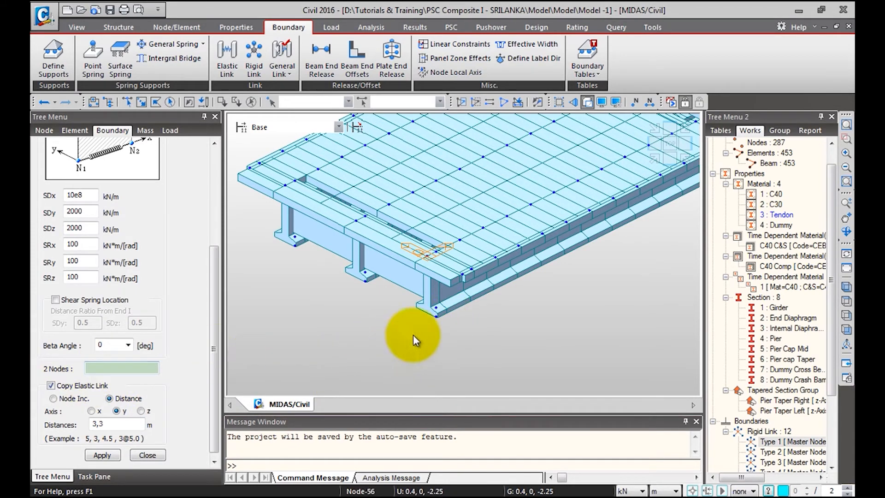
{"action": "left_click", "coordinate": [443, 309]}
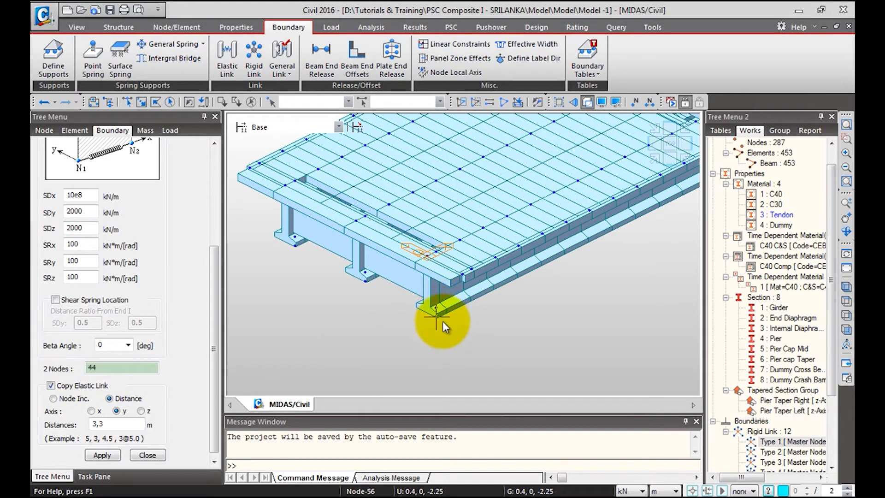
{"action": "left_click", "coordinate": [442, 321]}
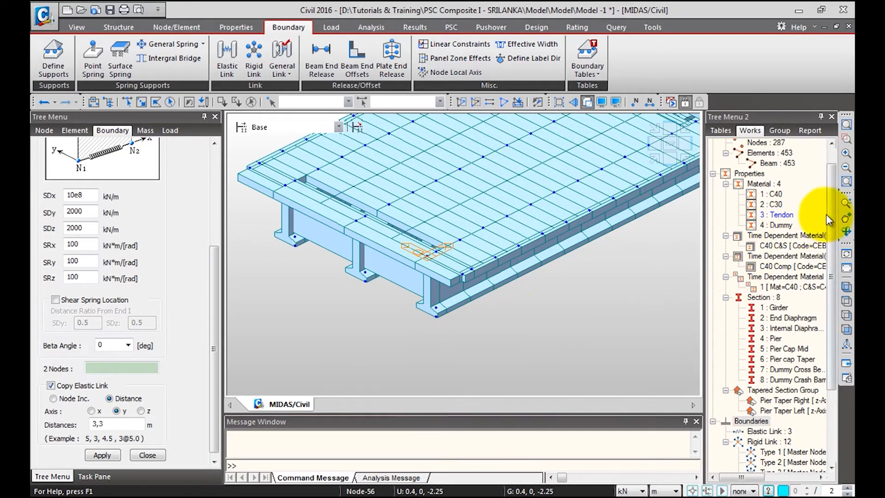
Display the symbols of the elastic links in the model.
{"action": "left_click_drag", "start_coordinate": [833, 213], "coordinate": [835, 286]}
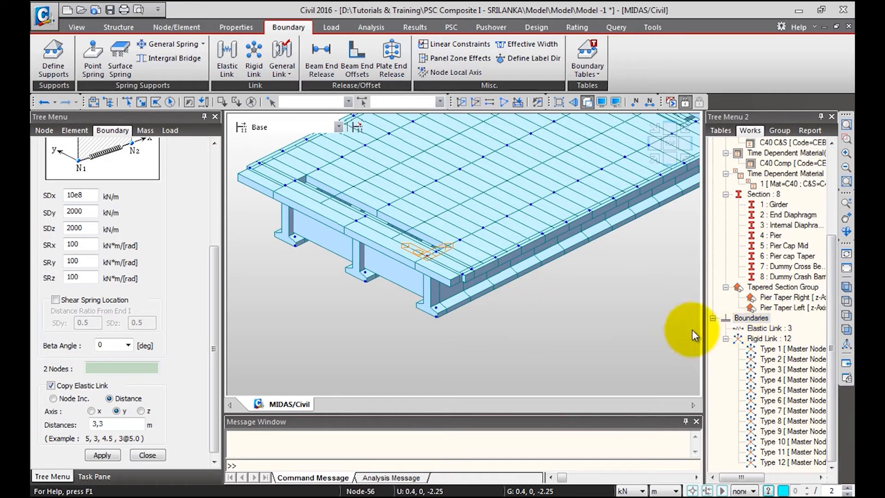
{"action": "left_click", "coordinate": [765, 329]}
{"action": "right_click", "coordinate": [764, 324]}
{"action": "left_click", "coordinate": [791, 354]}
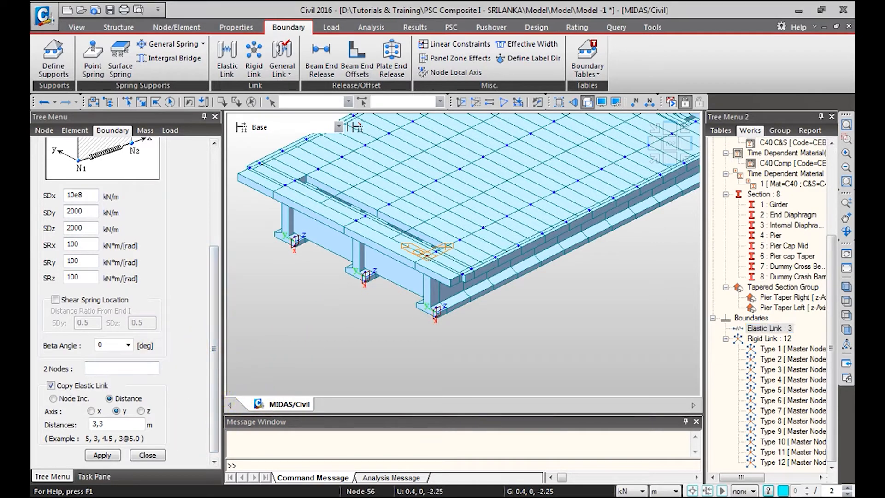
Activate only the girder, slab and bearing nodes at the pier end of span 1.
{"action": "middle_click_drag", "start_coordinate": [624, 218], "coordinate": [394, 310]}
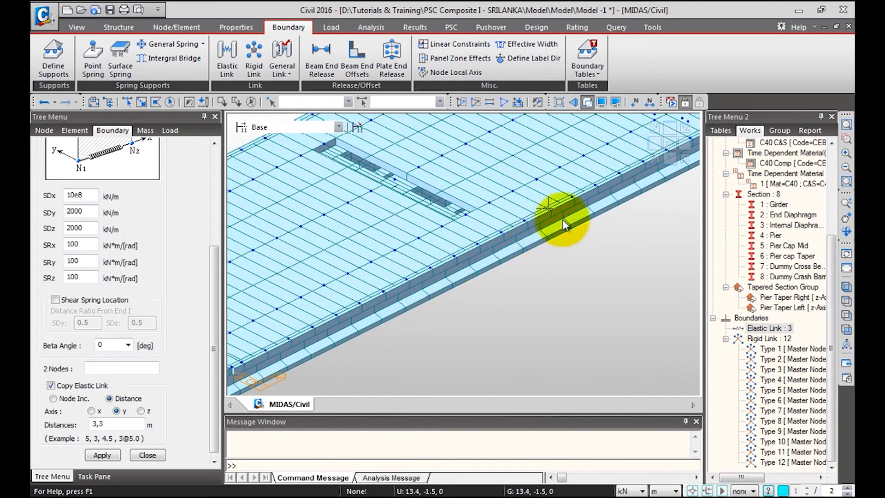
{"action": "middle_click_drag", "start_coordinate": [563, 220], "coordinate": [453, 292]}
{"action": "mouse_move", "coordinate": [519, 271]}
{"action": "middle_mouse_down", "text": "ctrl"}
{"action": "mouse_move", "coordinate": [496, 231]}
{"action": "mouse_move", "coordinate": [540, 247]}
{"action": "mouse_move", "coordinate": [518, 283]}
{"action": "middle_mouse_up", "text": "ctrl"}
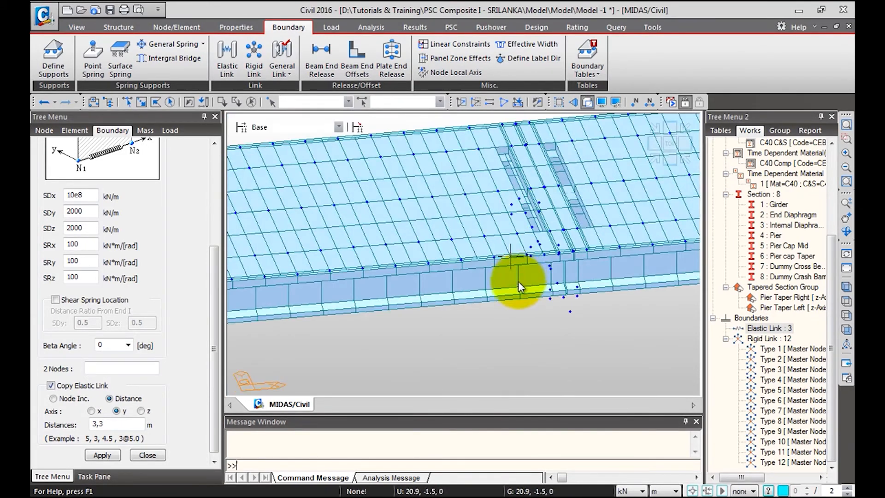
{"action": "left_click", "coordinate": [652, 150]}
{"action": "scroll", "coordinate": [482, 286], "scroll_direction": "up", "scroll_amount": 6}
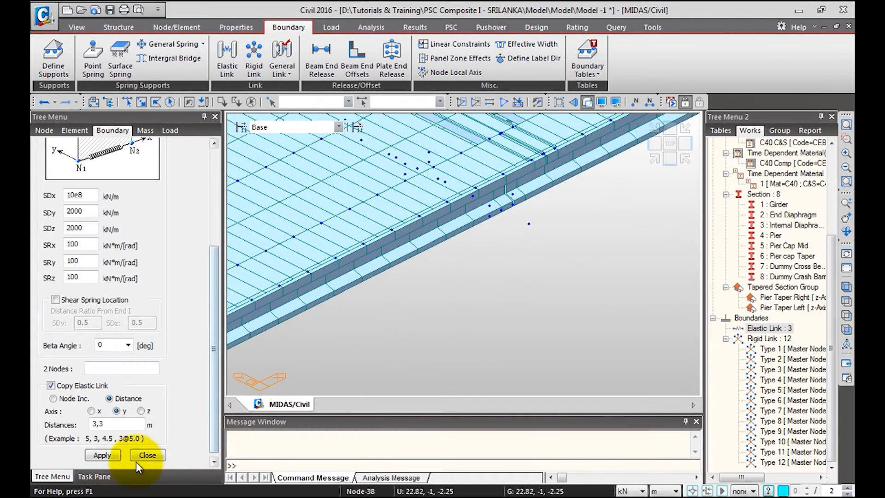
{"action": "left_click", "coordinate": [667, 157]}
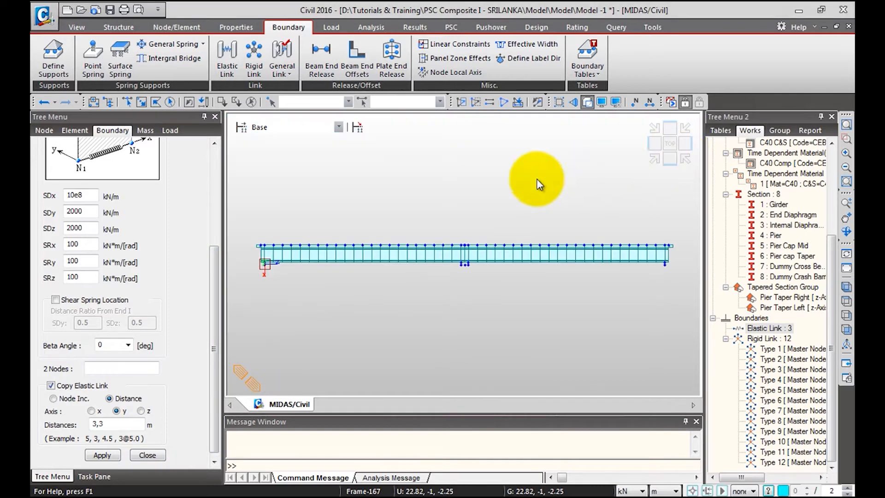
{"action": "left_click", "coordinate": [126, 103]}
{"action": "left_click_drag", "start_coordinate": [437, 234], "coordinate": [464, 311]}
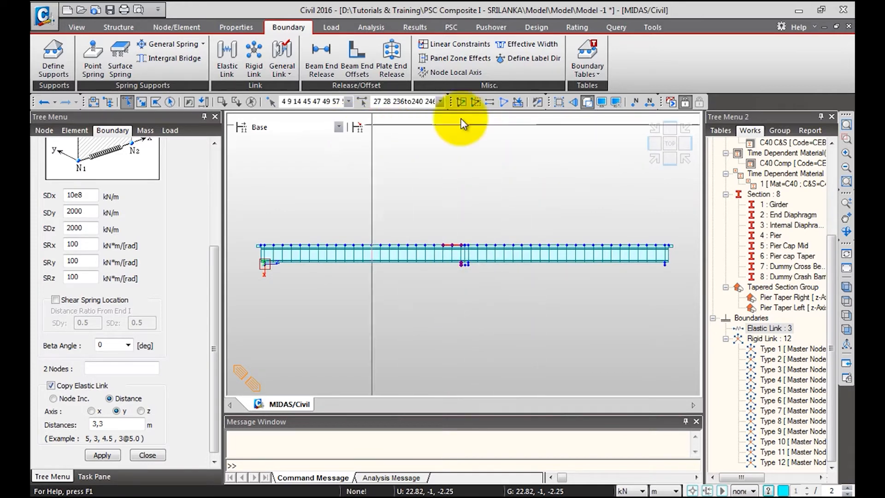
{"action": "left_click", "coordinate": [462, 102]}
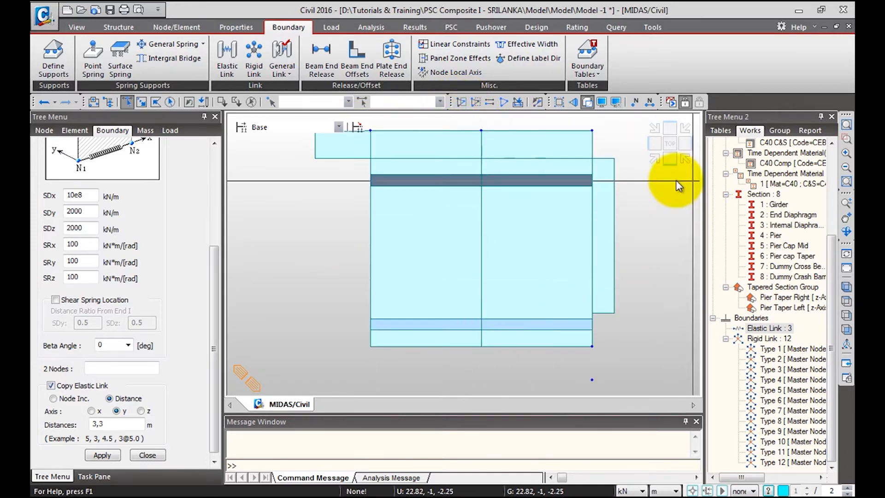
Create the copied elastic link between the two bearing nodes under the outer girder at the pier end of span 1.
{"action": "left_click", "coordinate": [654, 158]}
{"action": "scroll", "coordinate": [583, 294], "scroll_direction": "up", "scroll_amount": 3}
{"action": "middle_click_drag", "start_coordinate": [581, 290], "coordinate": [578, 241], "text": "ctrl"}
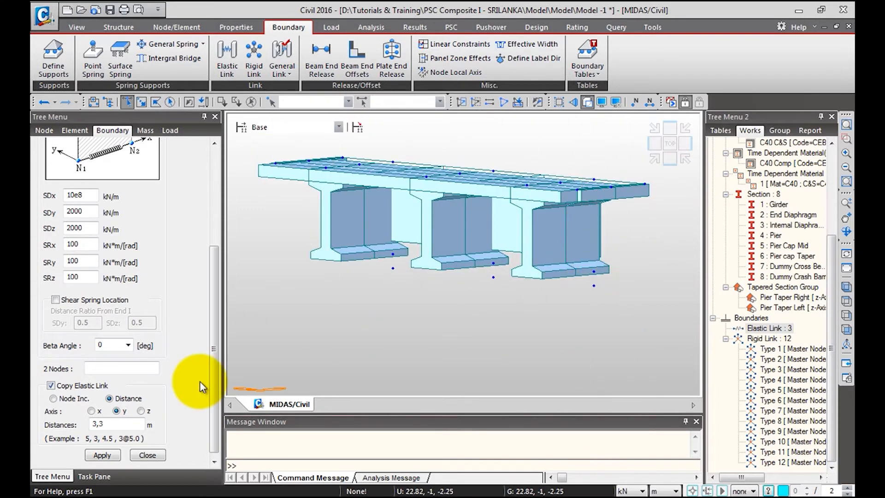
{"action": "left_click", "coordinate": [137, 368]}
{"action": "left_click", "coordinate": [602, 280]}
{"action": "left_click", "coordinate": [602, 271]}
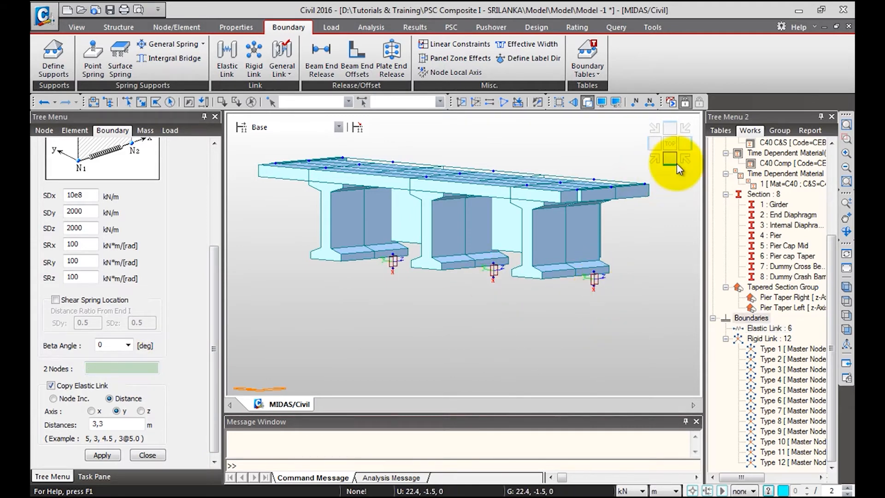
Activate the whole bridge model again in isometric view.
{"action": "left_click", "coordinate": [657, 162]}
{"action": "middle_click_drag", "start_coordinate": [618, 254], "coordinate": [603, 245], "text": "ctrl"}
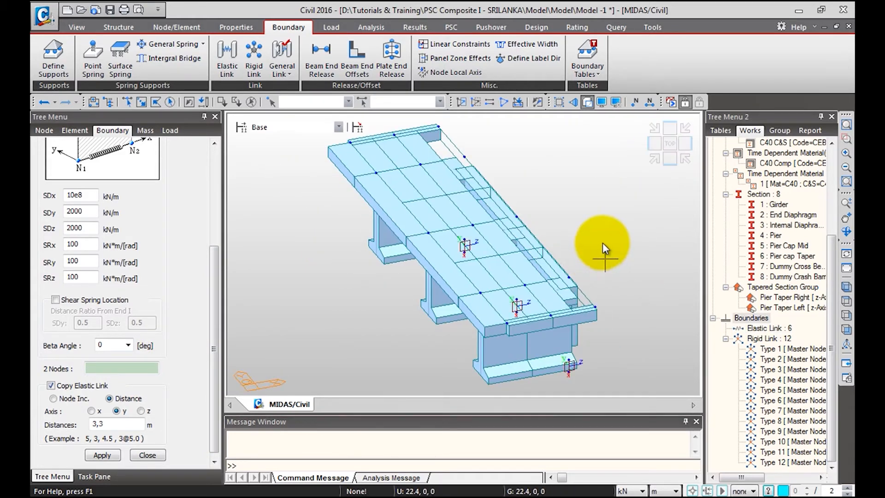
{"action": "left_click", "coordinate": [505, 102]}
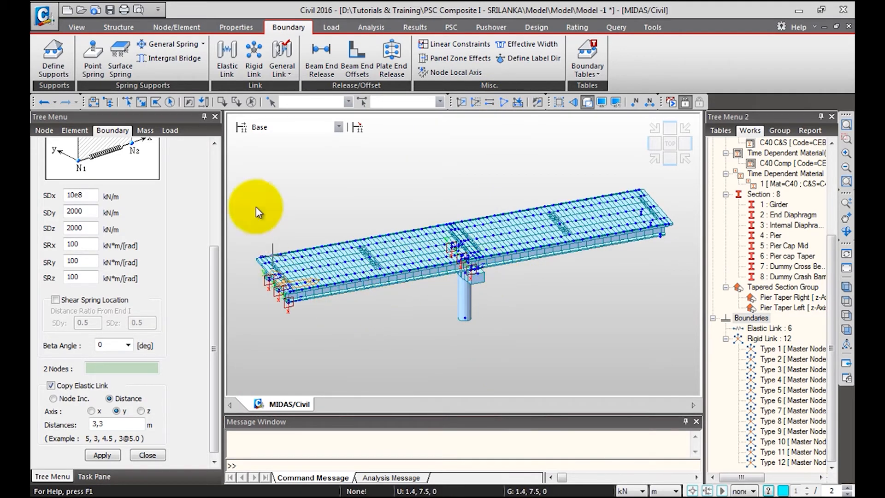
Set the elastic link's boundary group to Bearings Span2, keeping the copy settings, and ready the two-node entry.
{"action": "left_click", "coordinate": [212, 153]}
{"action": "left_click", "coordinate": [212, 154]}
{"action": "left_click", "coordinate": [212, 154]}
{"action": "left_click", "coordinate": [109, 172]}
{"action": "left_click", "coordinate": [85, 216]}
{"action": "left_click_drag", "start_coordinate": [212, 193], "coordinate": [205, 313]}
{"action": "left_click", "coordinate": [128, 361]}
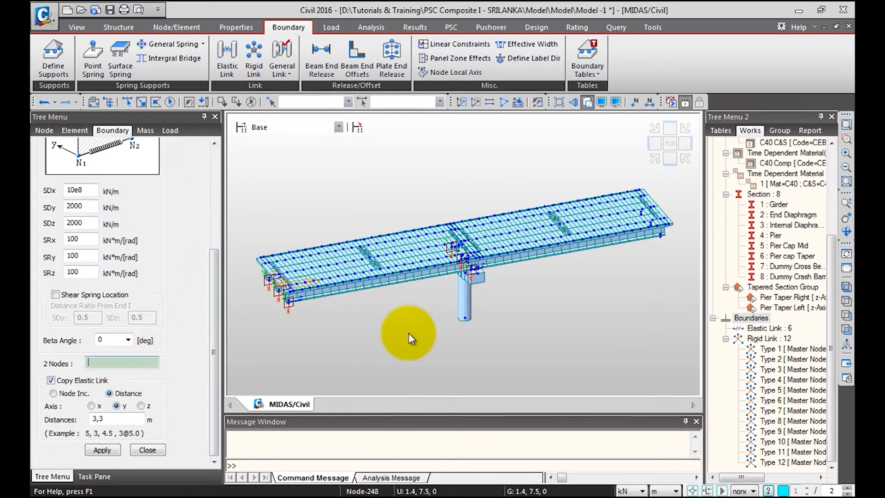
Activate only the span 2 superstructure with its bearing nodes, leaving out span 1 and the pier.
{"action": "left_click", "coordinate": [670, 159]}
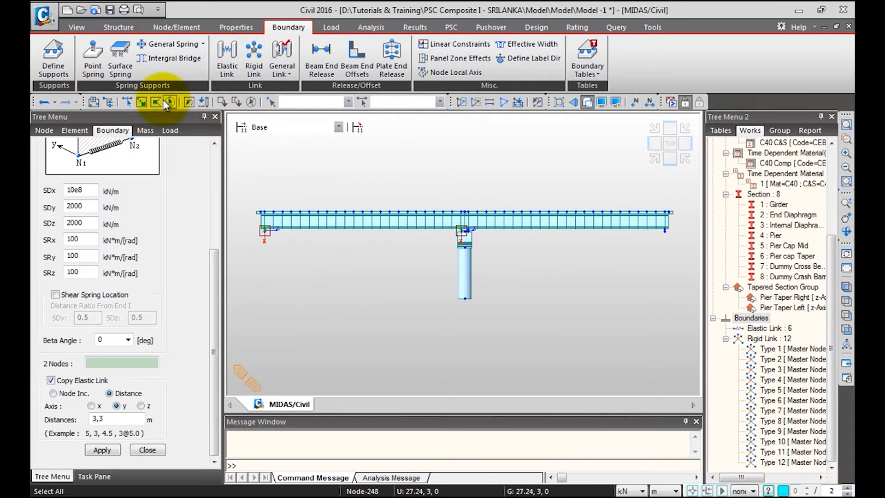
{"action": "left_click", "coordinate": [126, 104]}
{"action": "left_click_drag", "start_coordinate": [468, 201], "coordinate": [695, 237]}
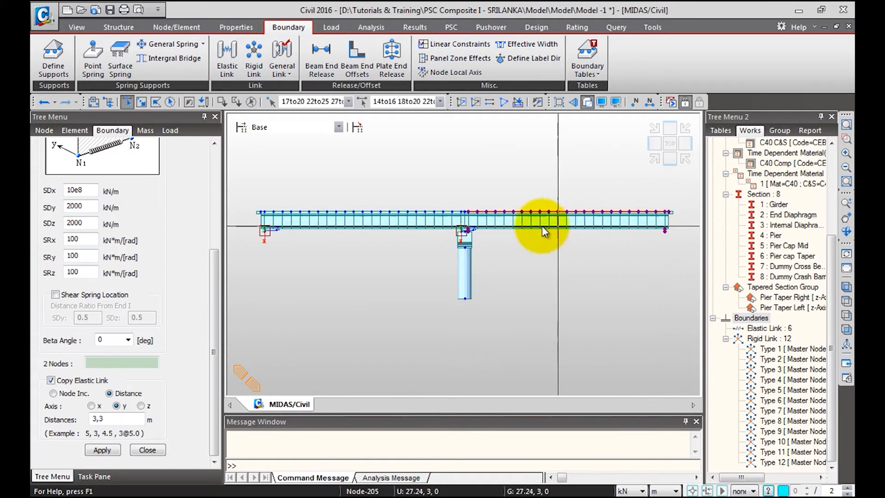
{"action": "left_click", "coordinate": [463, 105]}
Create the copied elastic link between the two bearing nodes under the outer girder at the pier end of span 2.
{"action": "middle_click_drag", "start_coordinate": [398, 248], "coordinate": [456, 297], "text": "ctrl"}
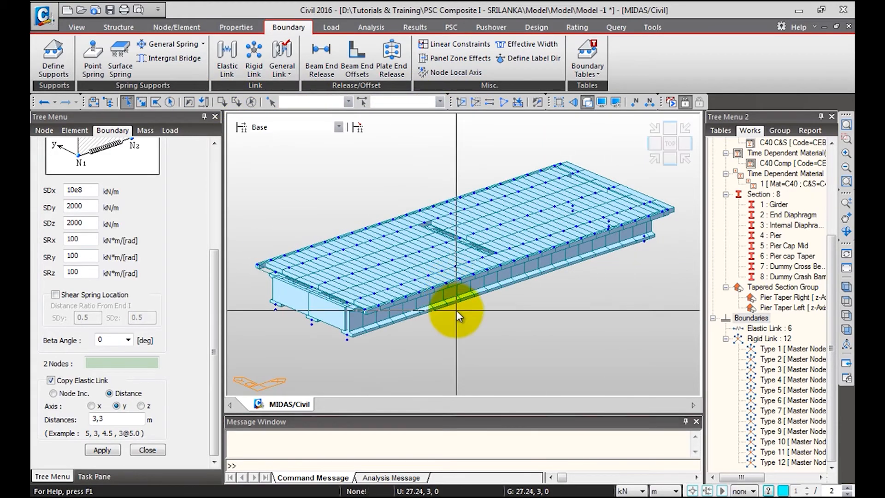
{"action": "middle_click_drag", "start_coordinate": [357, 332], "coordinate": [384, 310]}
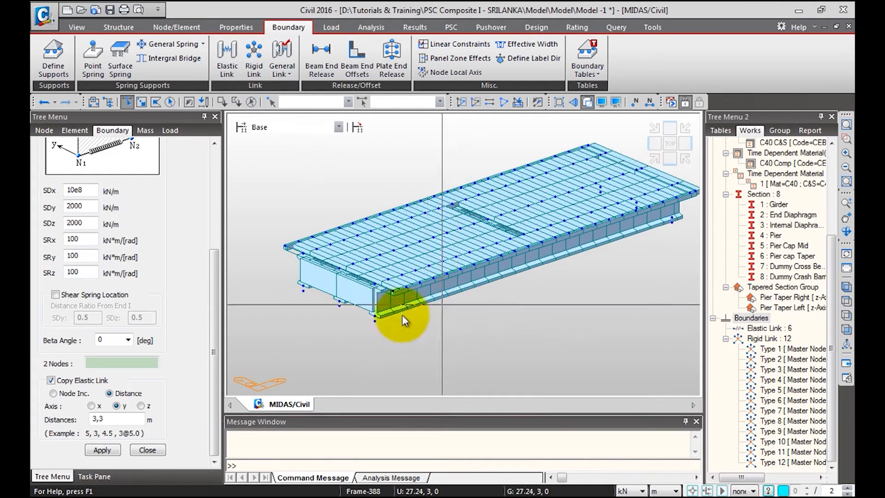
{"action": "scroll", "coordinate": [421, 330], "scroll_direction": "up", "scroll_amount": 2}
{"action": "scroll", "coordinate": [422, 330], "scroll_direction": "up", "scroll_amount": 2}
{"action": "middle_click_drag", "start_coordinate": [438, 318], "coordinate": [537, 303]}
{"action": "left_click", "coordinate": [121, 363]}
{"action": "left_click", "coordinate": [434, 300]}
{"action": "left_click", "coordinate": [433, 321]}
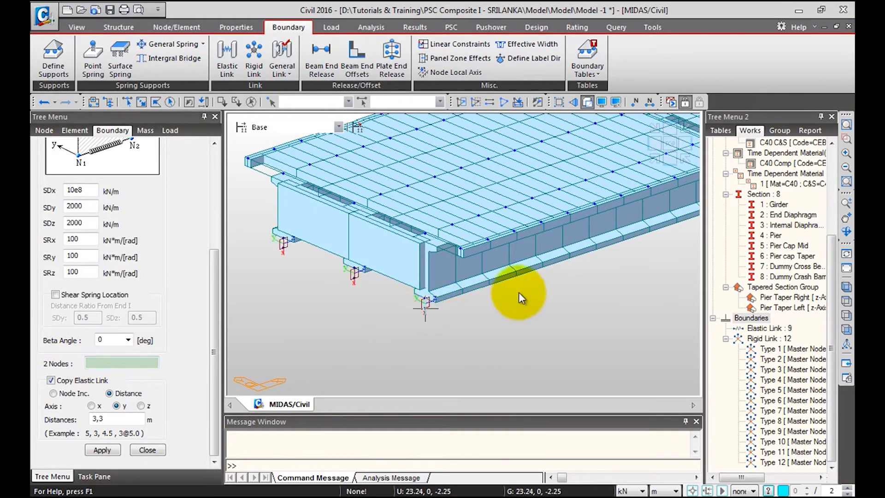
Create the copied elastic link under the outer girder at the abutment end of span 2, and finish the elastic link definition.
{"action": "middle_click_drag", "start_coordinate": [576, 260], "coordinate": [428, 324]}
{"action": "middle_click_drag", "start_coordinate": [556, 270], "coordinate": [248, 317]}
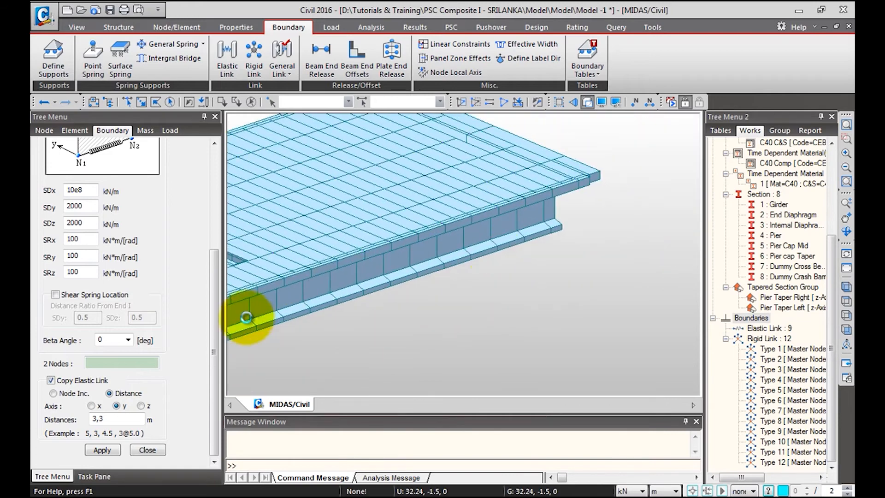
{"action": "left_click", "coordinate": [542, 246]}
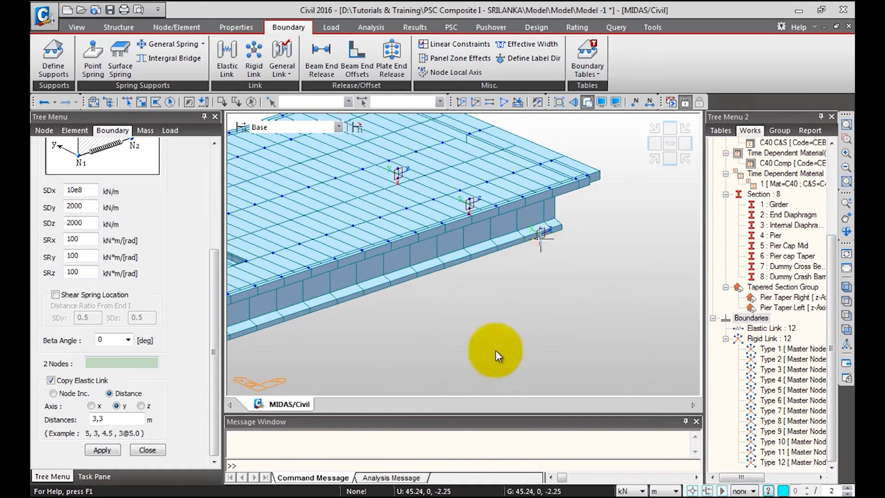
{"action": "left_click", "coordinate": [160, 449]}
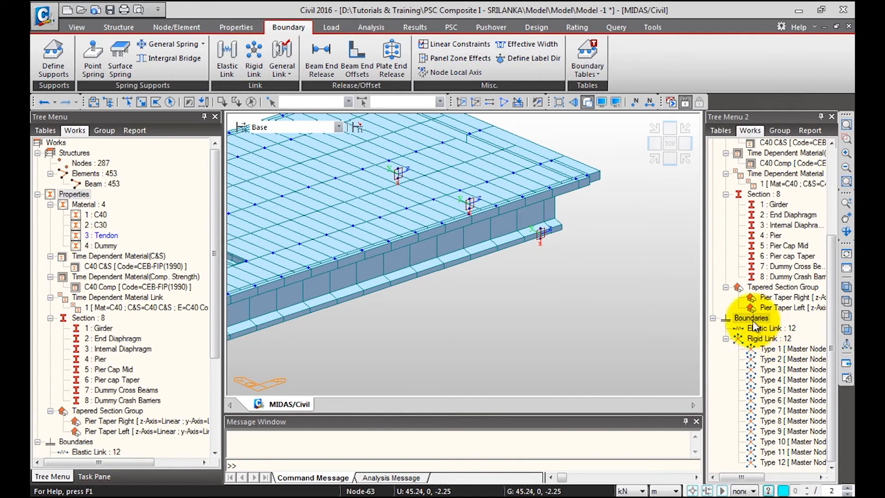
Reactivate the whole bridge model and hide the elastic link symbols.
{"action": "left_click", "coordinate": [658, 160]}
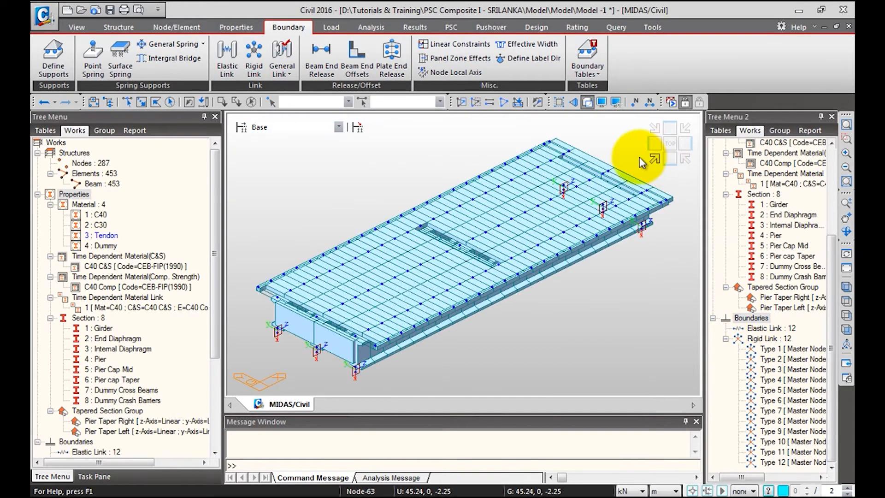
{"action": "left_click", "coordinate": [501, 103]}
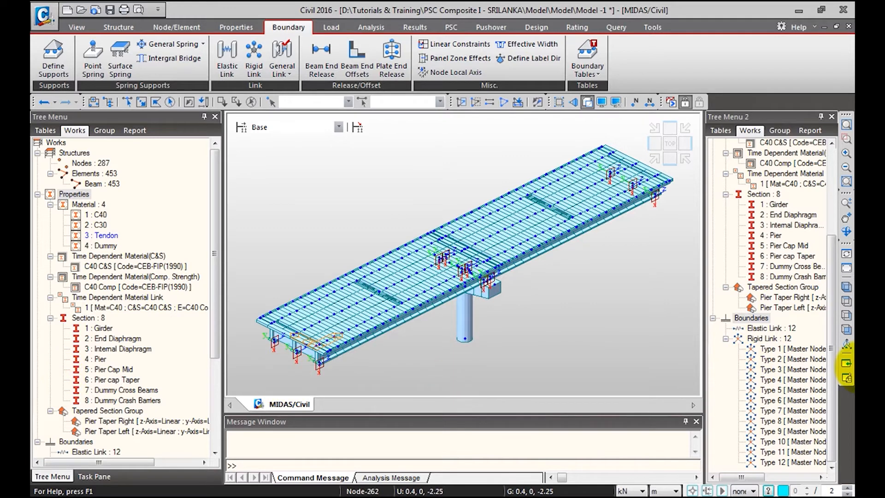
{"action": "right_click", "coordinate": [765, 328]}
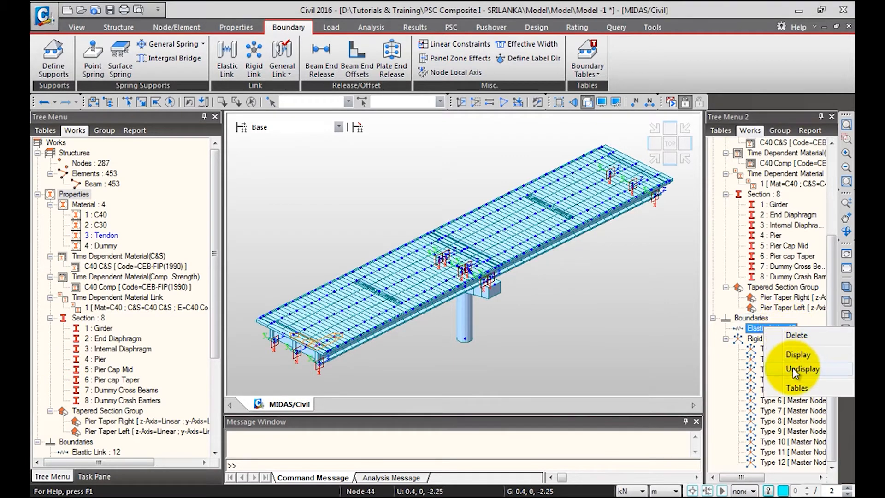
{"action": "left_click", "coordinate": [794, 370]}
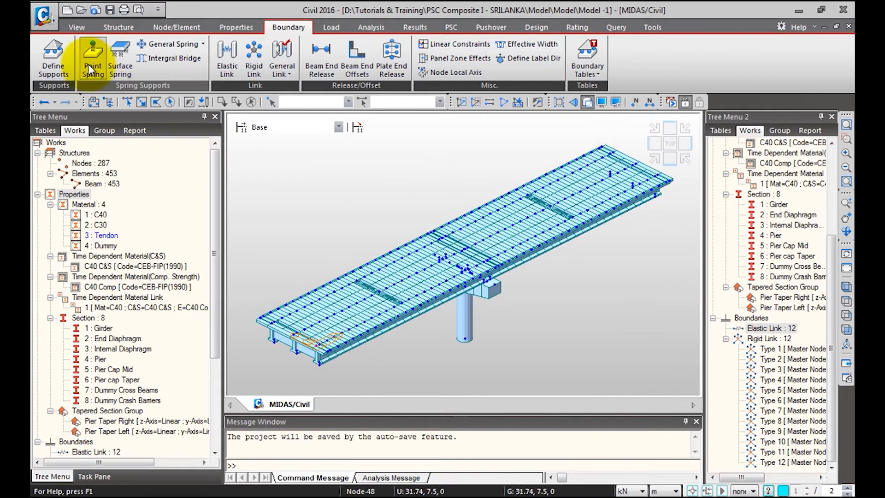
Assign supports with D-ALL and R-ALL fixed to nodes 56, 58 and 60 at the span 1 abutment, in boundary group Bearings Span1.
{"action": "left_click", "coordinate": [54, 55]}
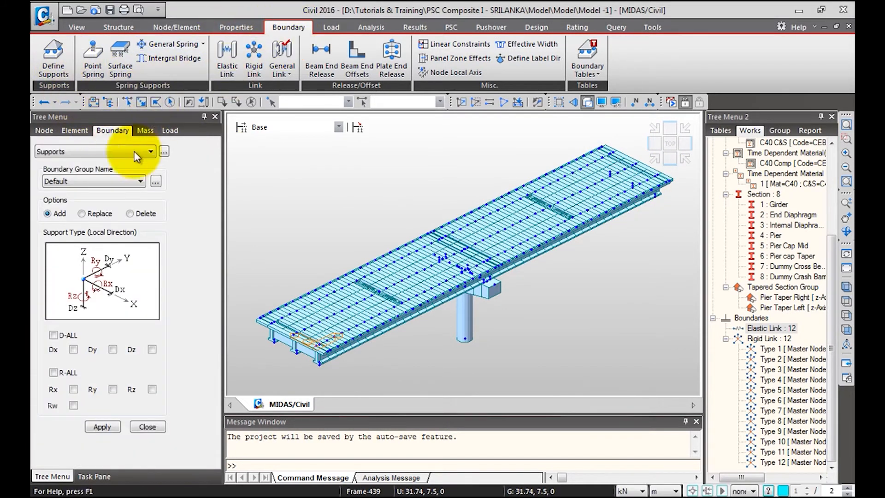
{"action": "left_click", "coordinate": [123, 178]}
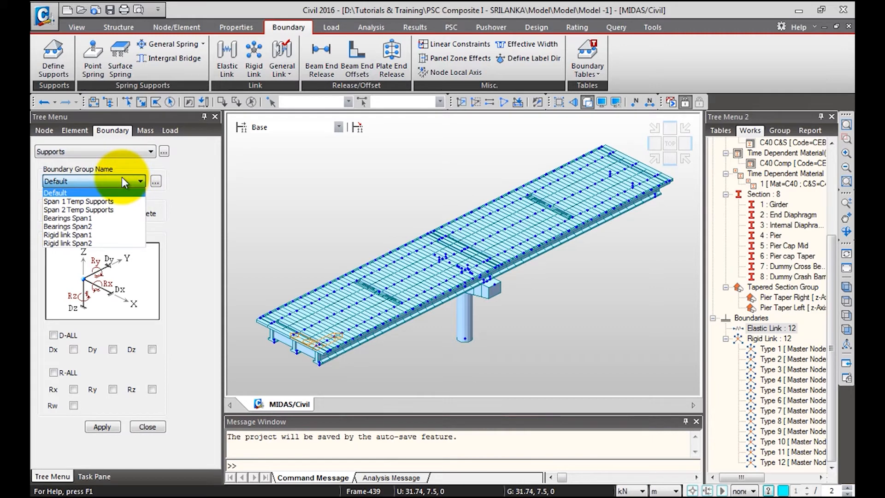
{"action": "left_click", "coordinate": [110, 218]}
{"action": "left_click", "coordinate": [64, 337]}
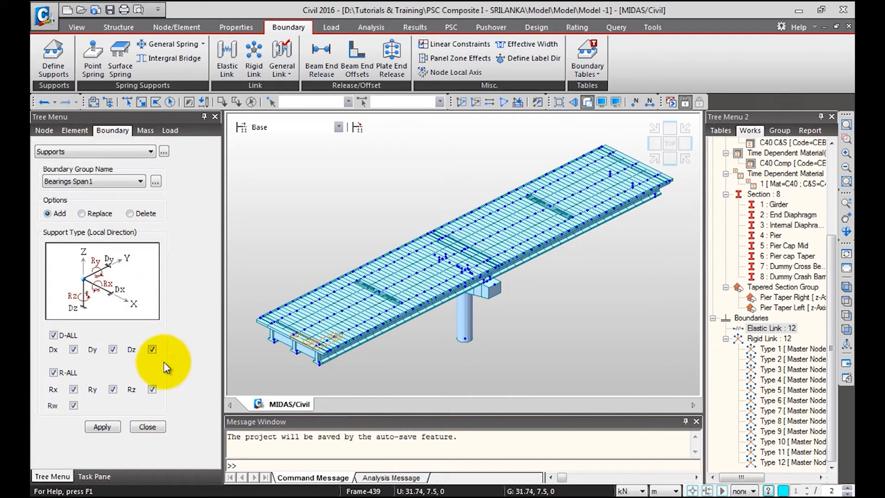
{"action": "left_click", "coordinate": [670, 158]}
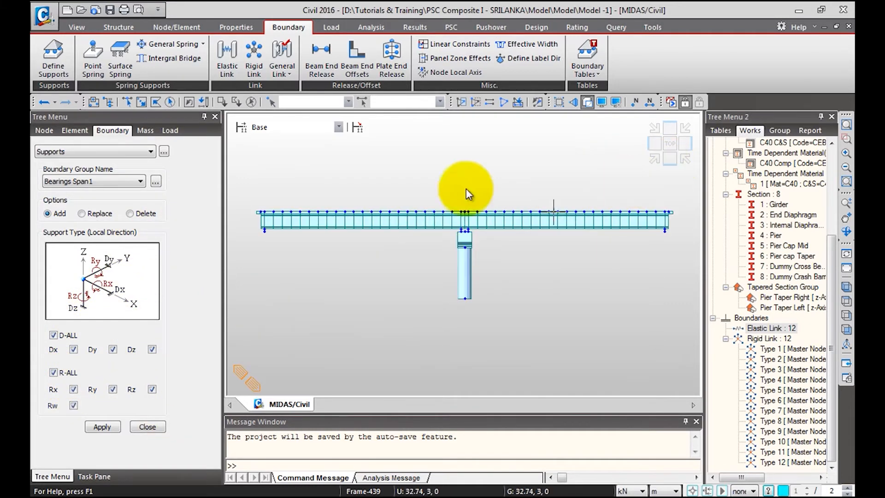
{"action": "scroll", "coordinate": [295, 240], "scroll_direction": "up", "scroll_amount": 6}
{"action": "middle_click_drag", "start_coordinate": [318, 268], "coordinate": [362, 244]}
{"action": "left_click_drag", "start_coordinate": [308, 257], "coordinate": [358, 288]}
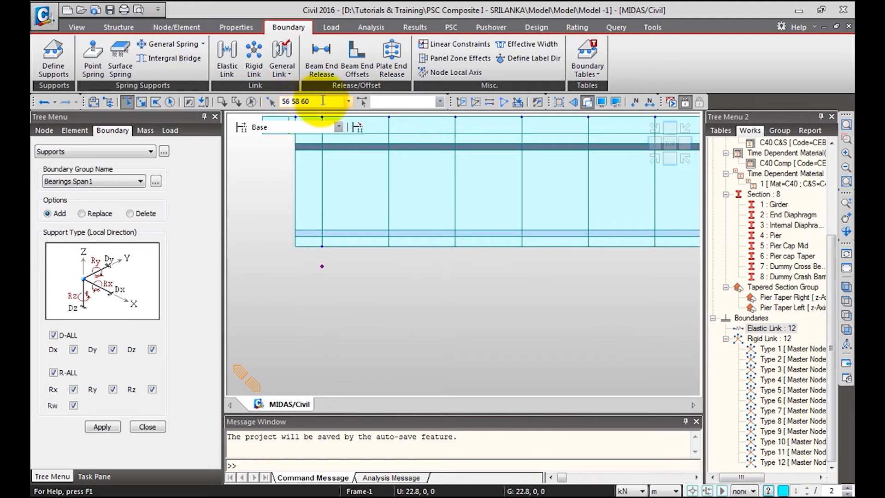
{"action": "left_click", "coordinate": [101, 427]}
Assign the same fully fixed supports to the lowest bearing nodes at the span 2 abutment, in boundary group Bearings Span2.
{"action": "left_click", "coordinate": [122, 182]}
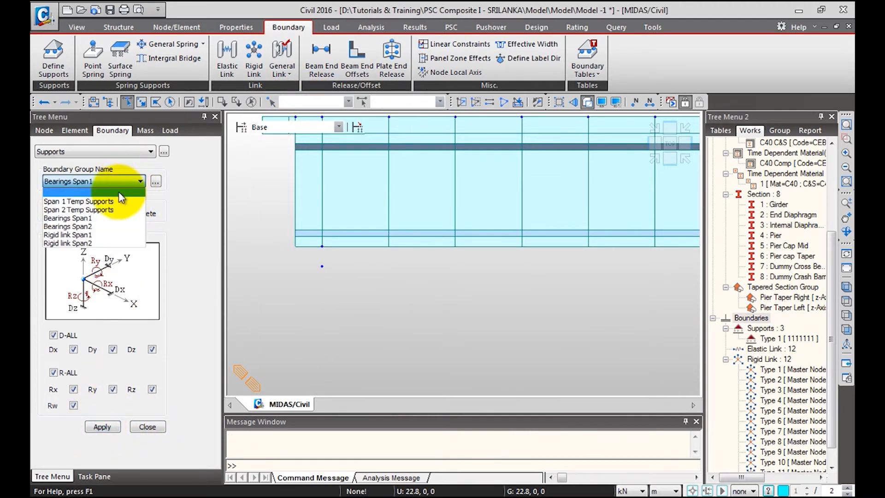
{"action": "left_click", "coordinate": [95, 229]}
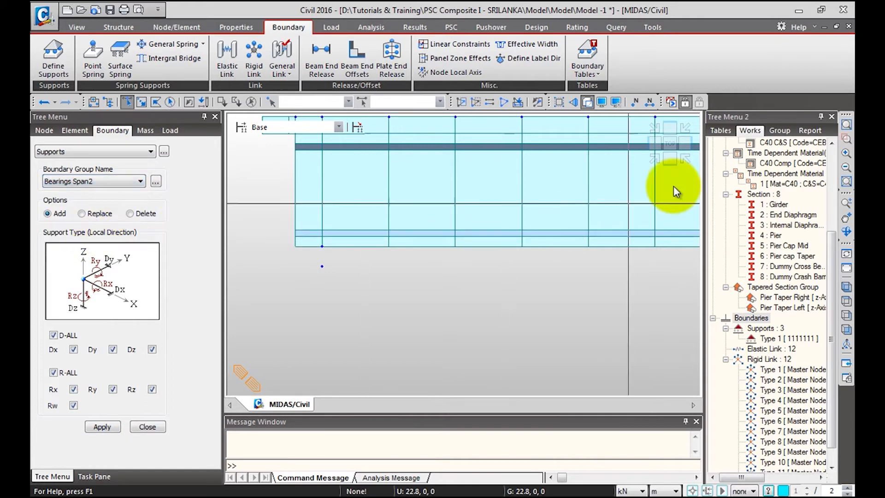
{"action": "left_click", "coordinate": [671, 158]}
{"action": "scroll", "coordinate": [602, 247], "scroll_direction": "up", "scroll_amount": 7}
{"action": "left_click_drag", "start_coordinate": [531, 251], "coordinate": [559, 275]}
{"action": "left_click", "coordinate": [95, 429]}
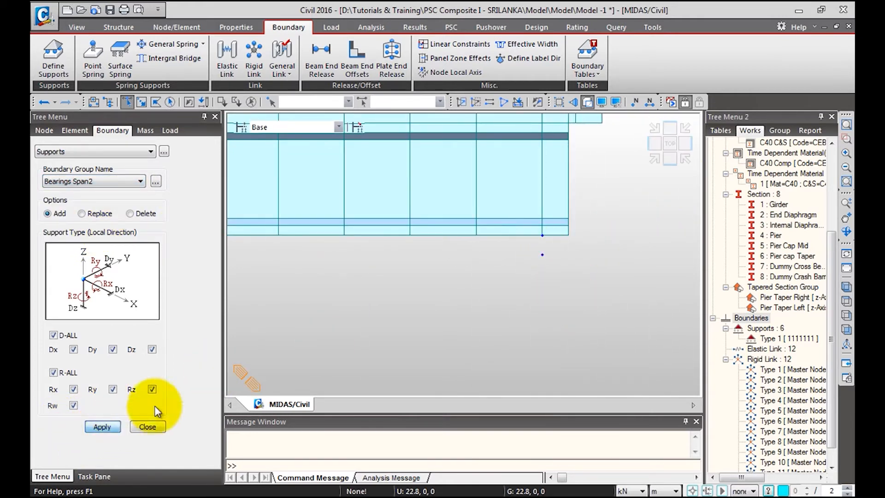
Display the Type 1 support symbols and check their positions at both abutments in front and isometric views.
{"action": "left_click_drag", "start_coordinate": [832, 283], "coordinate": [834, 321]}
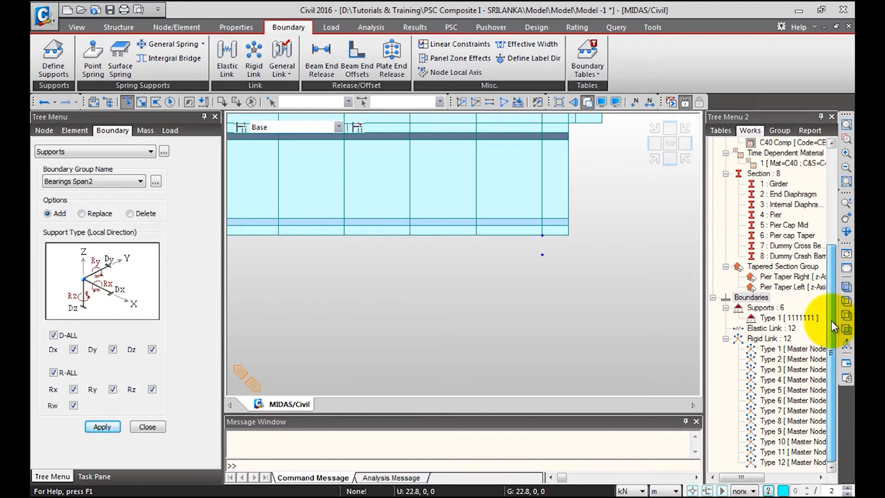
{"action": "right_click", "coordinate": [782, 323]}
{"action": "left_click", "coordinate": [763, 280]}
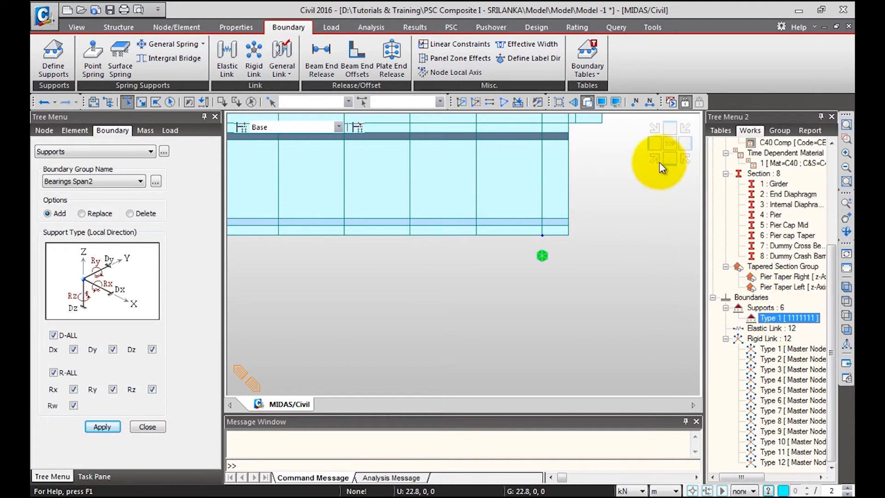
{"action": "left_click", "coordinate": [663, 159]}
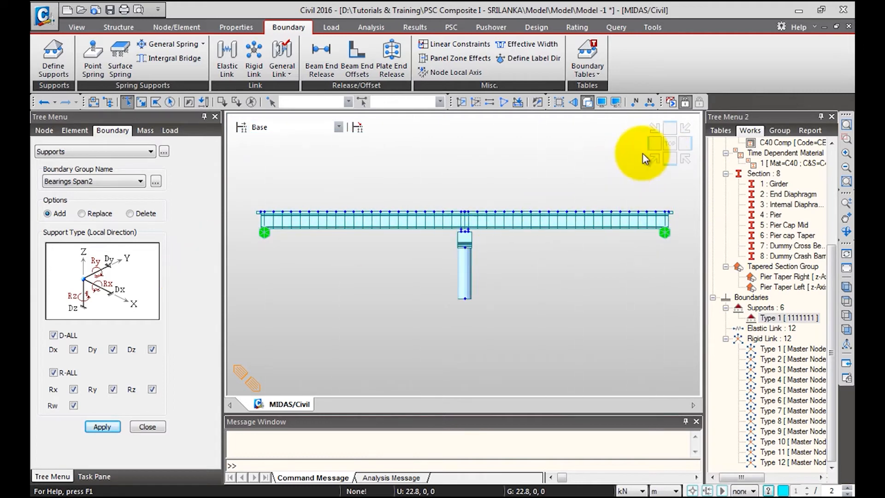
{"action": "left_click", "coordinate": [654, 159]}
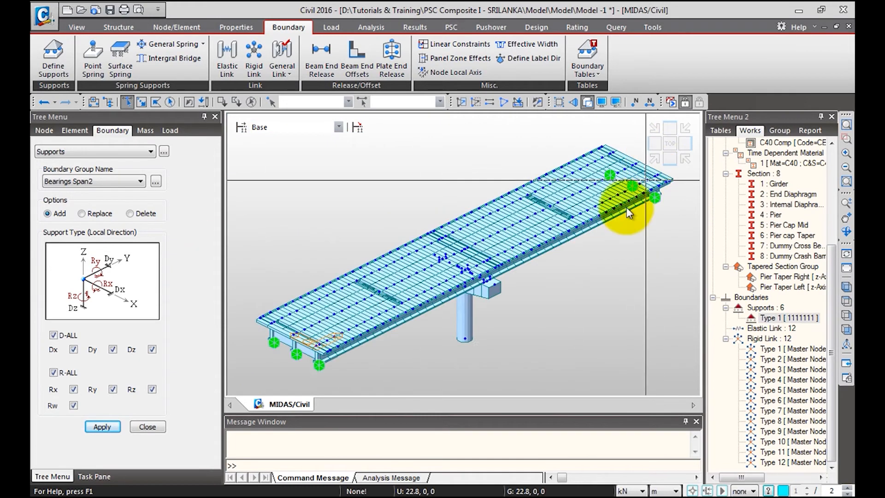
Hide the Type 1 support symbols and show the bridge in front view.
{"action": "left_click", "coordinate": [669, 158]}
{"action": "left_click", "coordinate": [780, 326]}
{"action": "right_click", "coordinate": [782, 319]}
{"action": "left_click", "coordinate": [767, 293]}
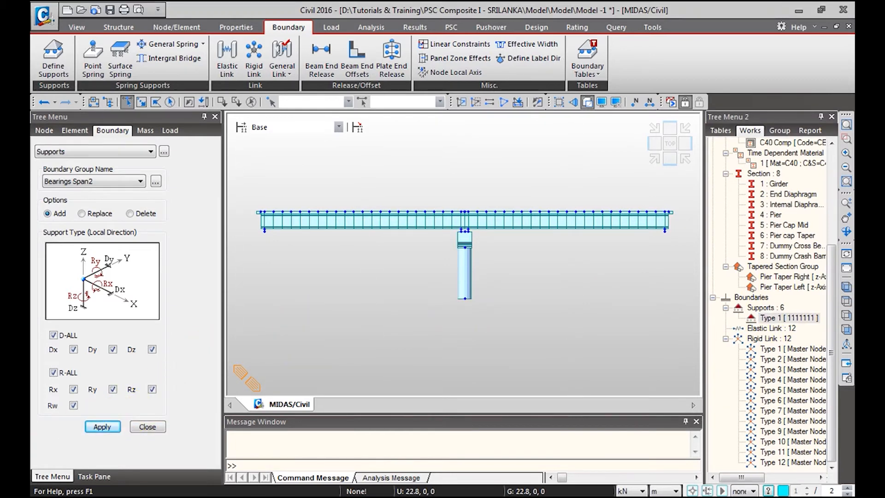
Assign supports restraining Dy, Dz and Rx to nodes 44, 46 and 48 at the span 1 abutment, in boundary group Span 1 Temp Supports.
{"action": "left_click", "coordinate": [115, 181]}
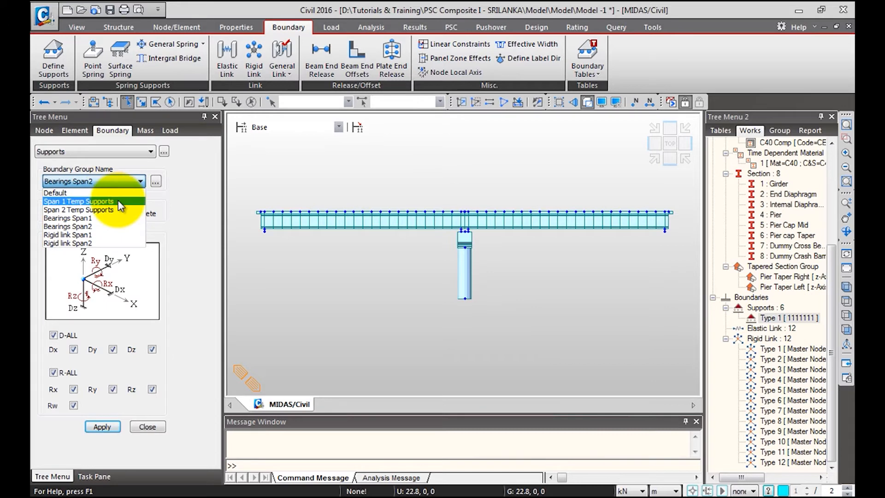
{"action": "left_click", "coordinate": [92, 201]}
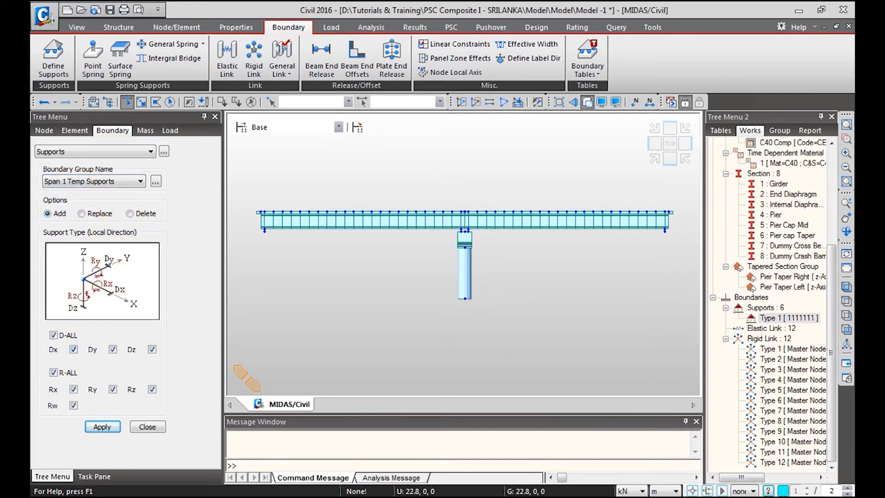
{"action": "left_click", "coordinate": [56, 335]}
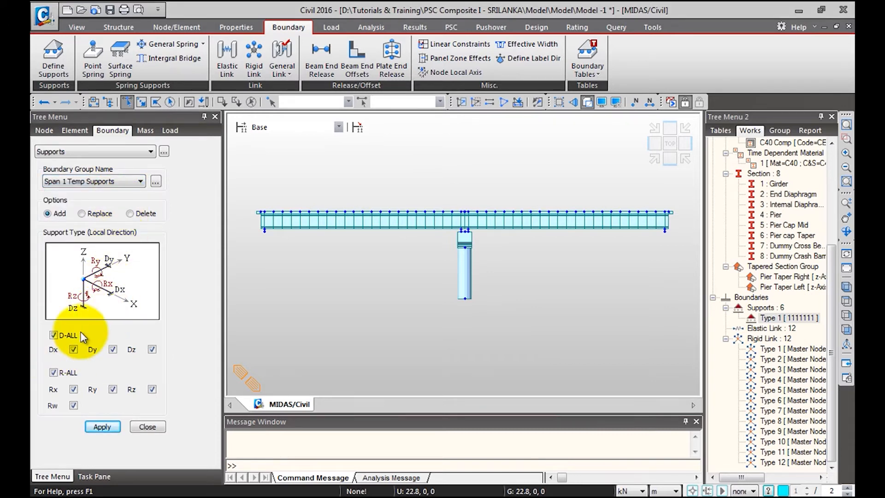
{"action": "left_click", "coordinate": [70, 372]}
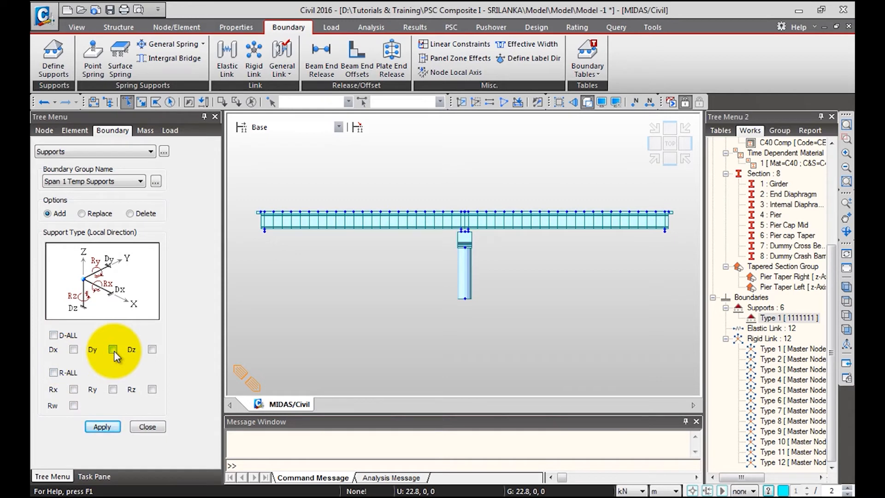
{"action": "left_click", "coordinate": [113, 349]}
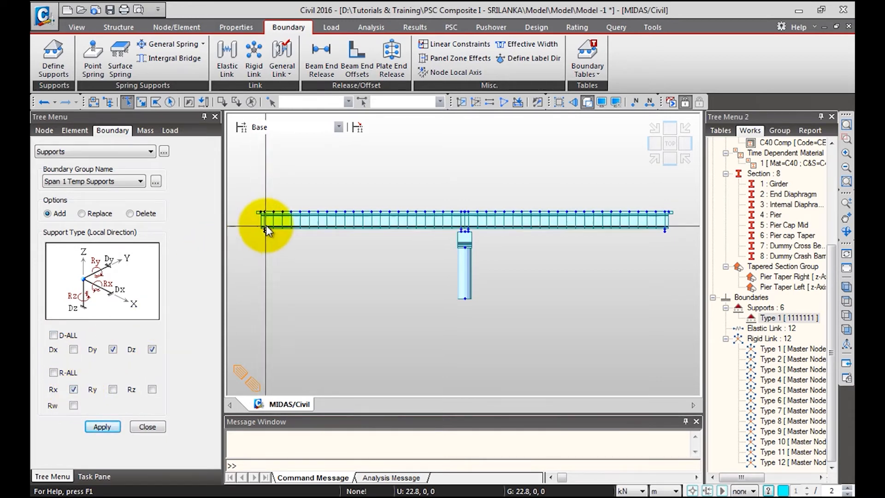
{"action": "scroll", "coordinate": [267, 234], "scroll_direction": "up", "scroll_amount": 5}
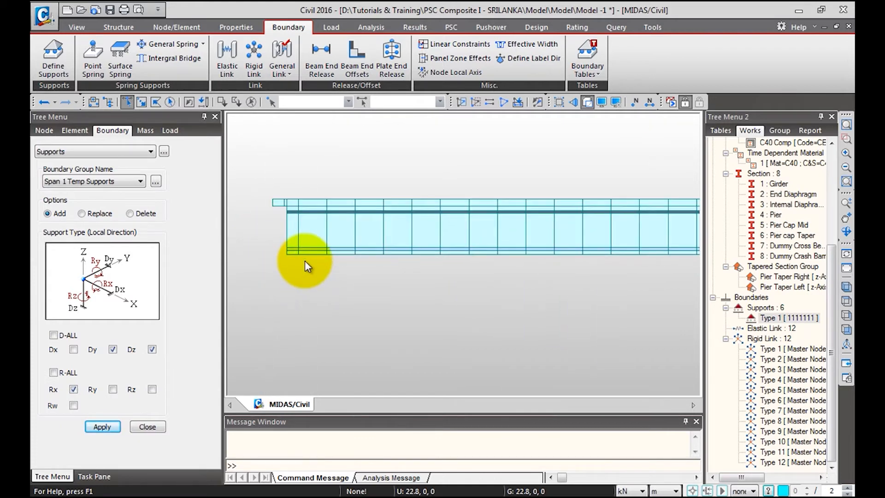
{"action": "scroll", "coordinate": [305, 260], "scroll_direction": "up", "scroll_amount": 5}
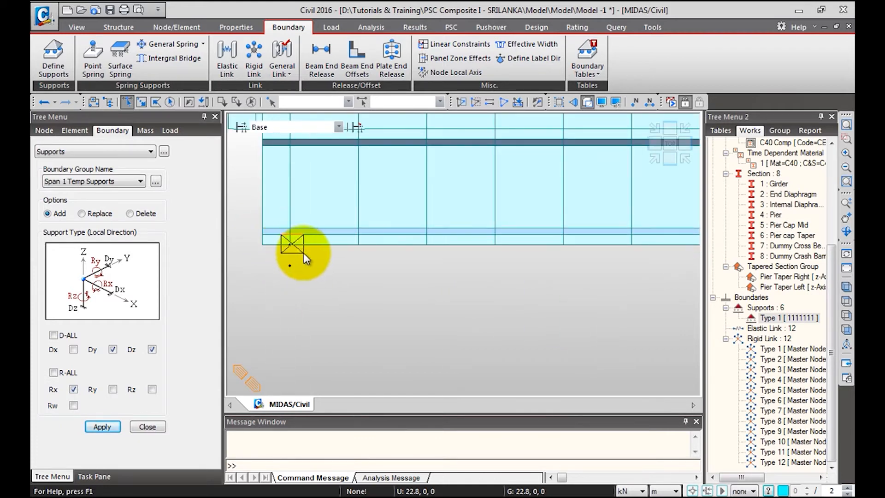
{"action": "left_click", "coordinate": [303, 253]}
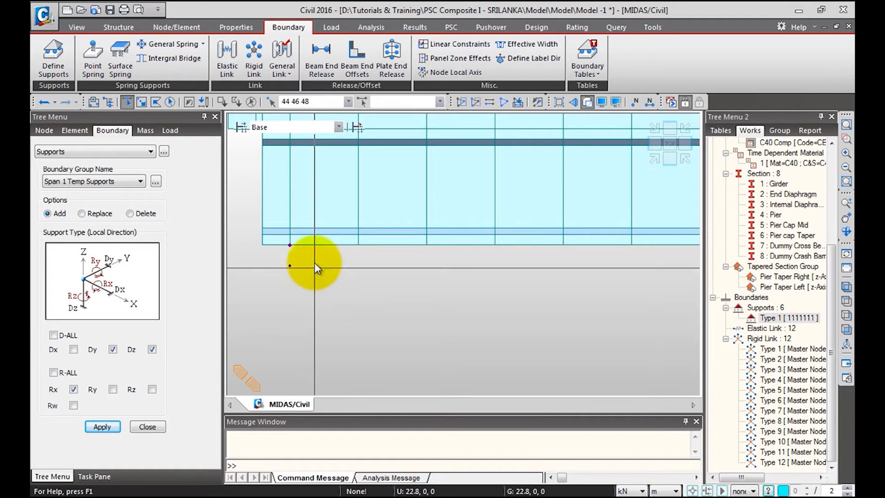
{"action": "left_click", "coordinate": [103, 426]}
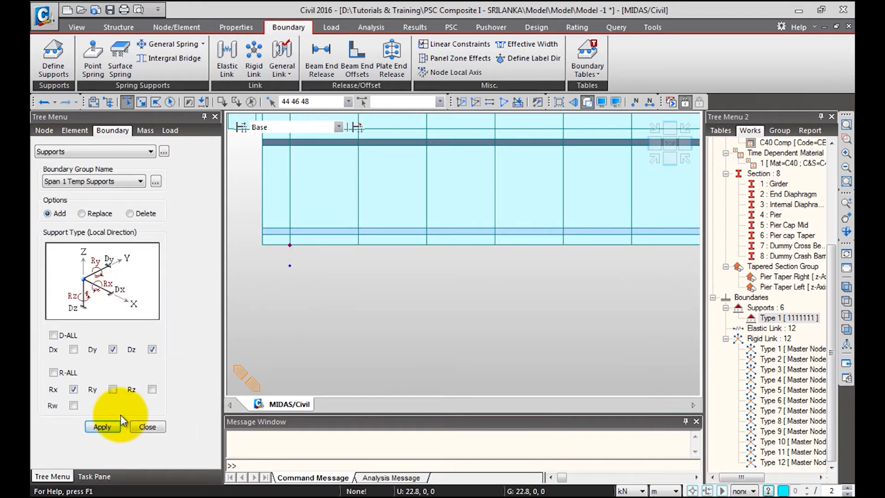
{"action": "left_click", "coordinate": [115, 424]}
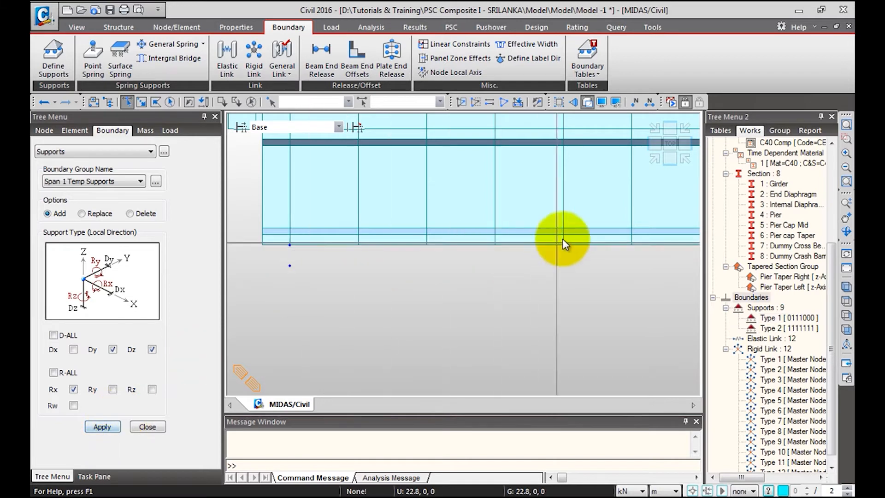
Assign supports with D-ALL and Rx restrained to nodes 45, 47 and 49 under the pier end of the span 1 girders.
{"action": "left_click", "coordinate": [671, 157]}
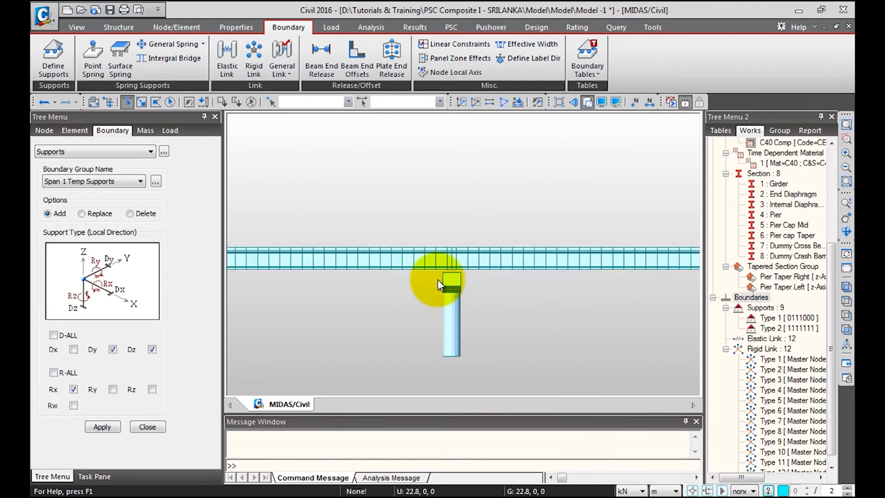
{"action": "scroll", "coordinate": [438, 279], "scroll_direction": "up", "scroll_amount": 5}
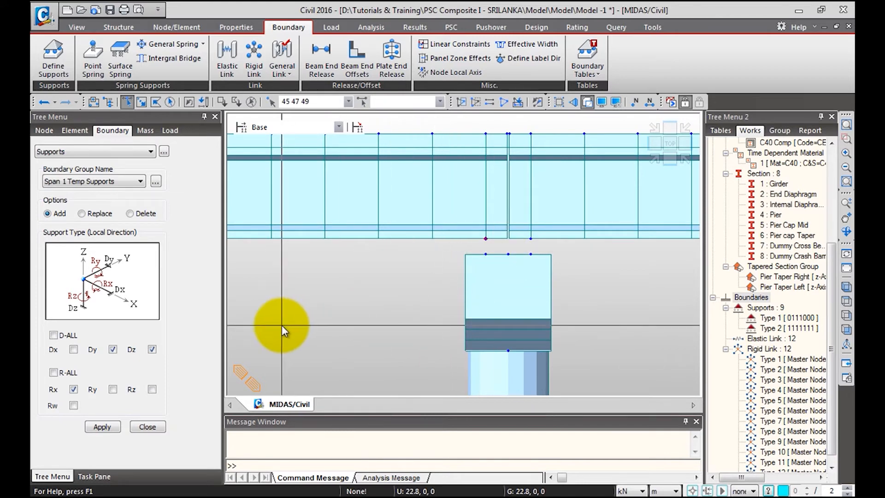
{"action": "left_click", "coordinate": [53, 335]}
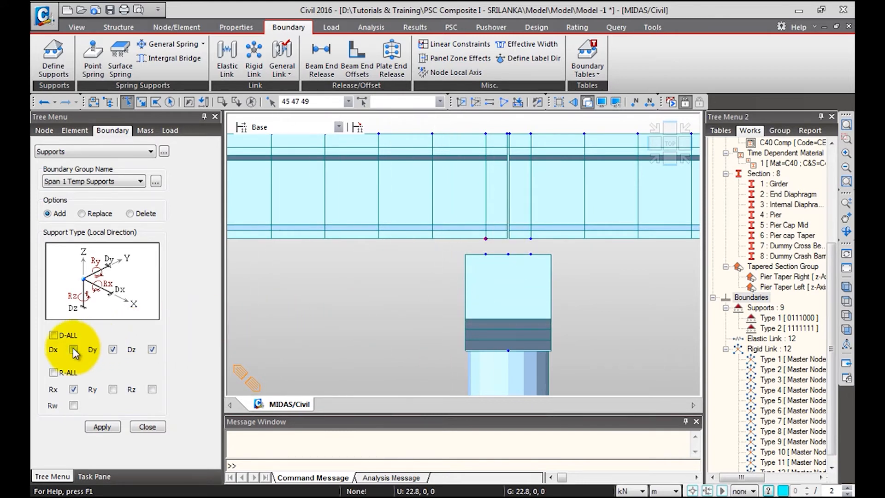
{"action": "left_click", "coordinate": [110, 432]}
Assign supports restraining Dy, Dz and Rx to nodes 50, 52 and 54 at span 2's pier end, in boundary group Span 2 Temp Supports.
{"action": "left_click", "coordinate": [671, 145]}
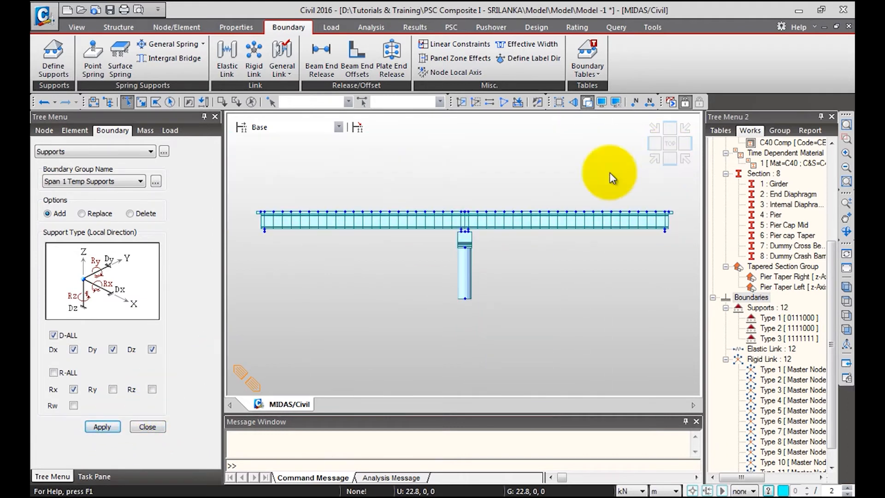
{"action": "left_click", "coordinate": [141, 181]}
{"action": "left_click", "coordinate": [109, 212]}
{"action": "scroll", "coordinate": [352, 261], "scroll_direction": "up", "scroll_amount": 6}
{"action": "scroll", "coordinate": [406, 269], "scroll_direction": "up", "scroll_amount": 5}
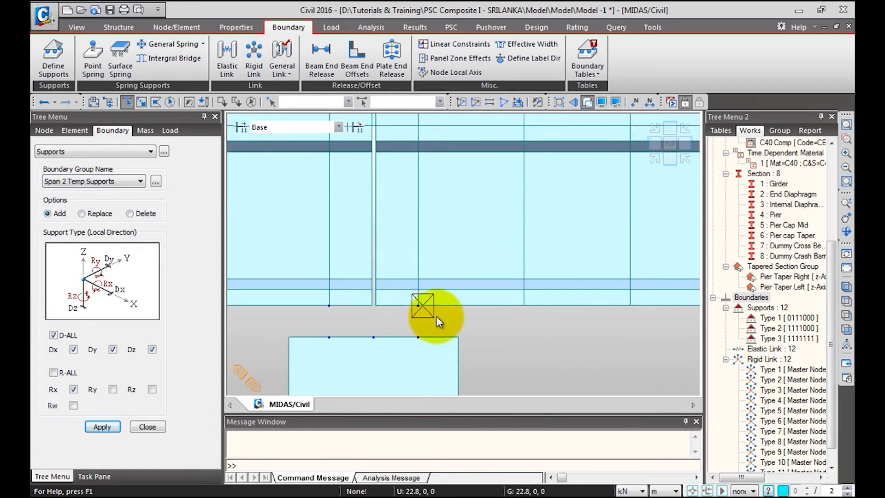
{"action": "left_click_drag", "start_coordinate": [412, 294], "coordinate": [436, 316]}
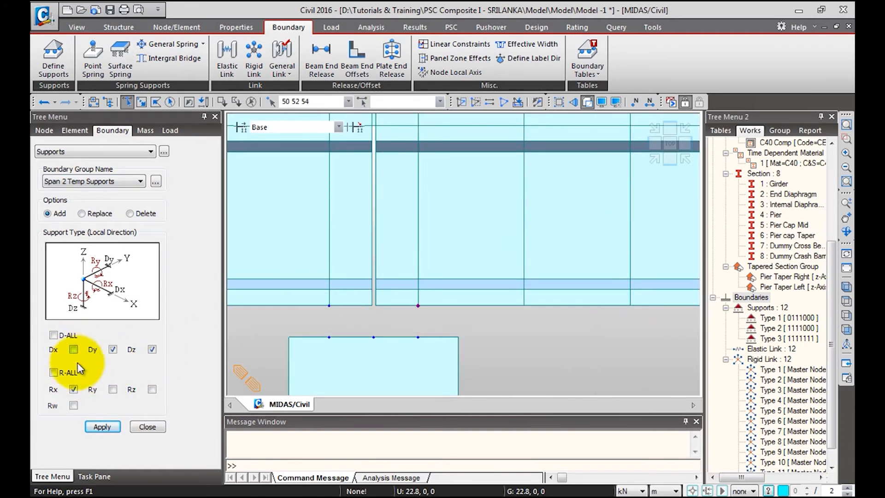
{"action": "left_click", "coordinate": [106, 427]}
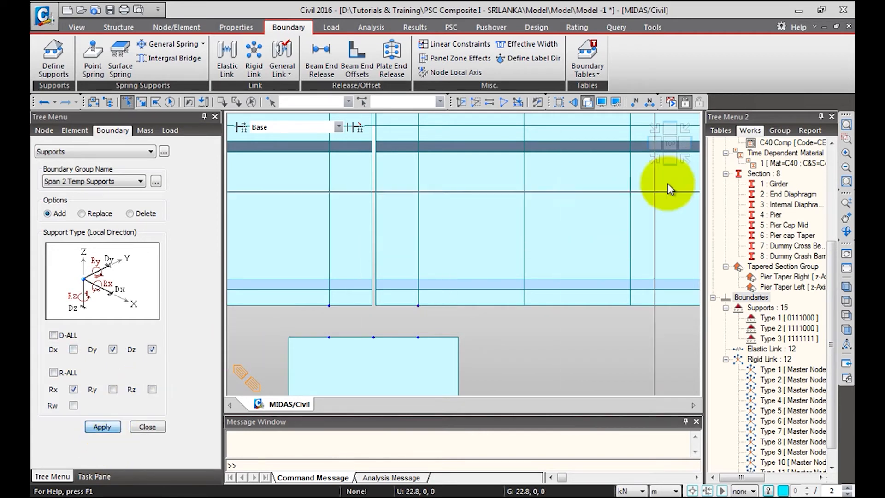
Assign supports with D-ALL and Rx restrained to nodes 51, 53 and 55 at the span 2 abutment, and finish defining supports.
{"action": "scroll", "coordinate": [645, 235], "scroll_direction": "down", "scroll_amount": 5}
{"action": "scroll", "coordinate": [644, 235], "scroll_direction": "up", "scroll_amount": 5}
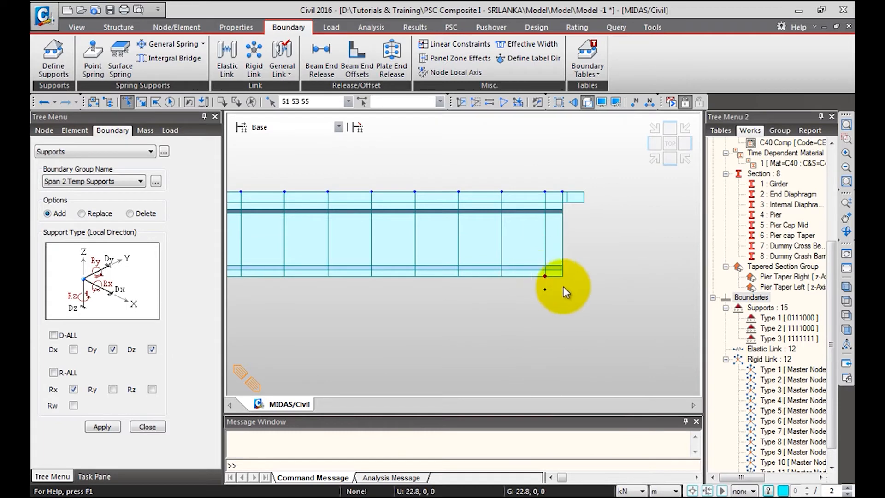
{"action": "left_click", "coordinate": [53, 336]}
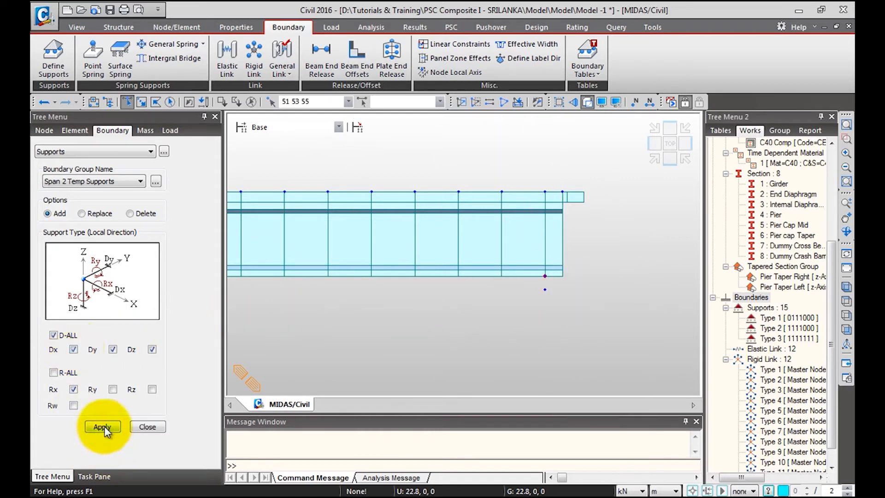
{"action": "left_click", "coordinate": [148, 427]}
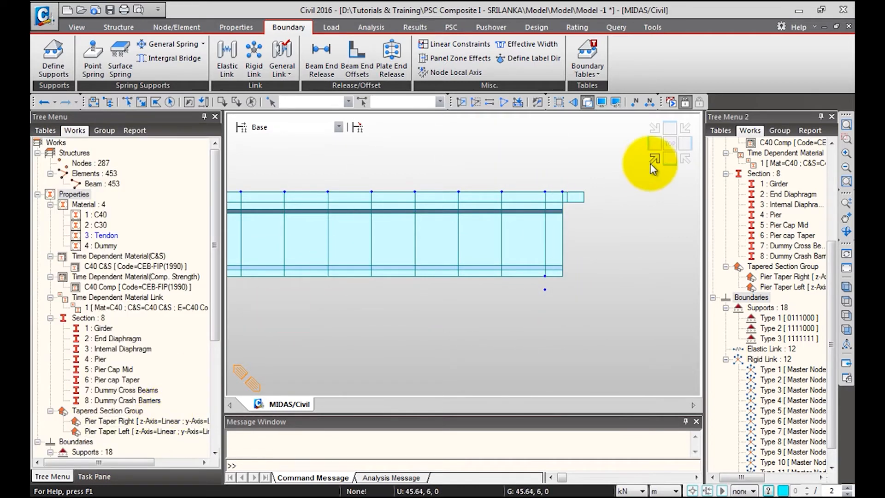
Start the Rigid Link definition and activate only the pier, pier cap and the bearing nodes above them.
{"action": "left_click", "coordinate": [671, 157]}
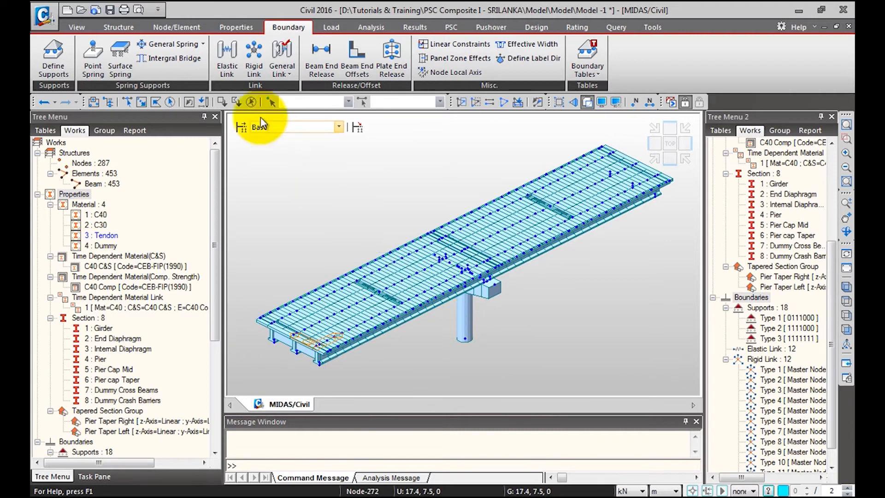
{"action": "left_click", "coordinate": [256, 67]}
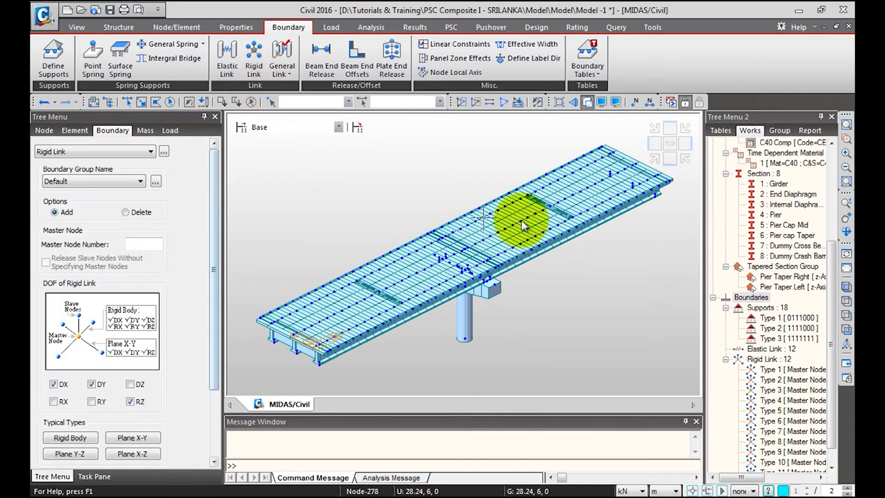
{"action": "left_click", "coordinate": [671, 159]}
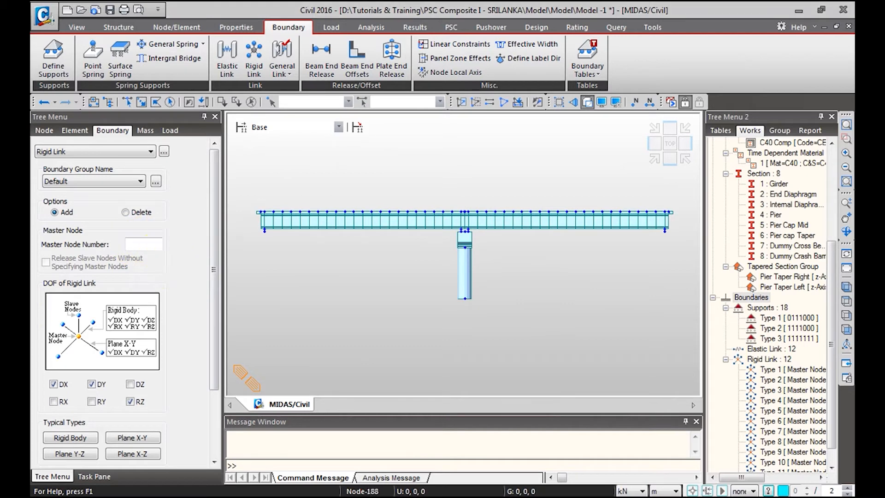
{"action": "left_click", "coordinate": [127, 101]}
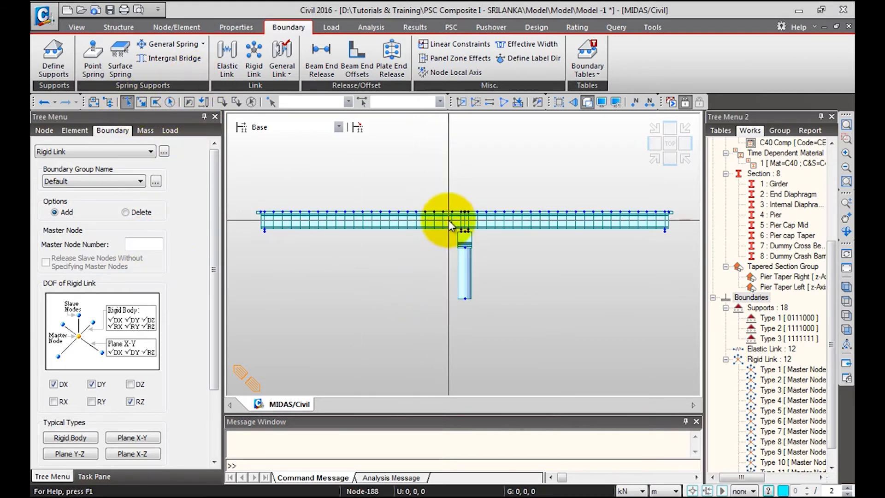
{"action": "left_click_drag", "start_coordinate": [486, 311], "coordinate": [485, 312]}
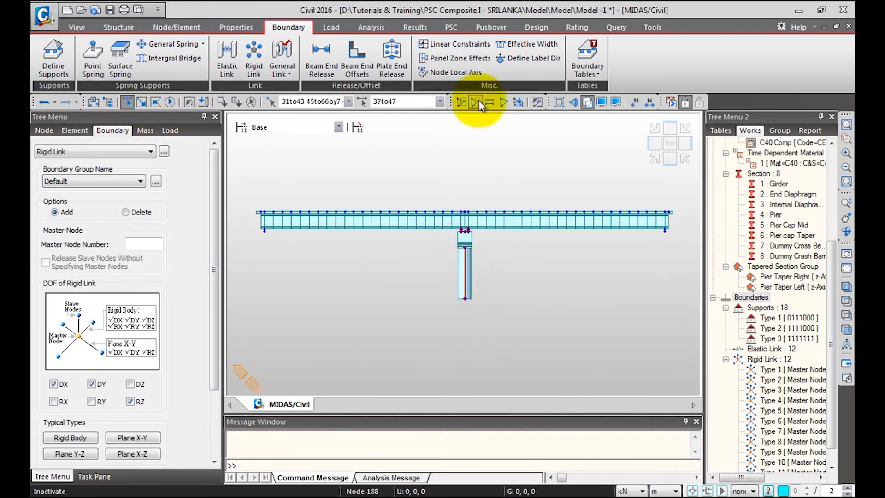
{"action": "left_click", "coordinate": [461, 103]}
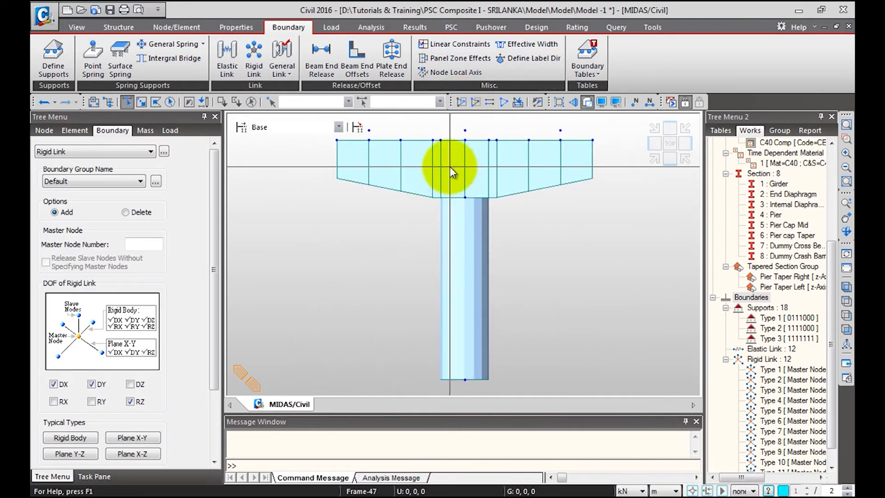
Set up a Rigid Body link with master node 42 at the pier top and nodes 31, 32, 34, 59 and 64 on the pier cap as slaves.
{"action": "left_click", "coordinate": [442, 139]}
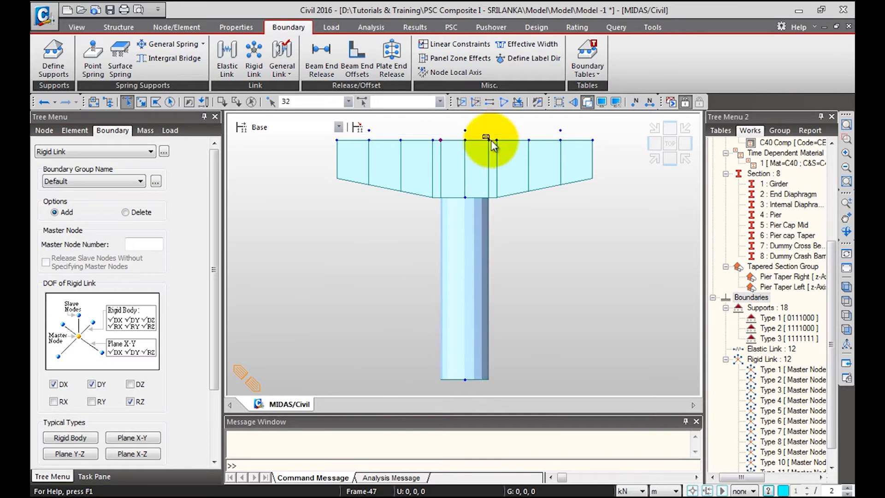
{"action": "left_click_drag", "start_coordinate": [494, 147], "coordinate": [472, 145]}
{"action": "left_click", "coordinate": [654, 160]}
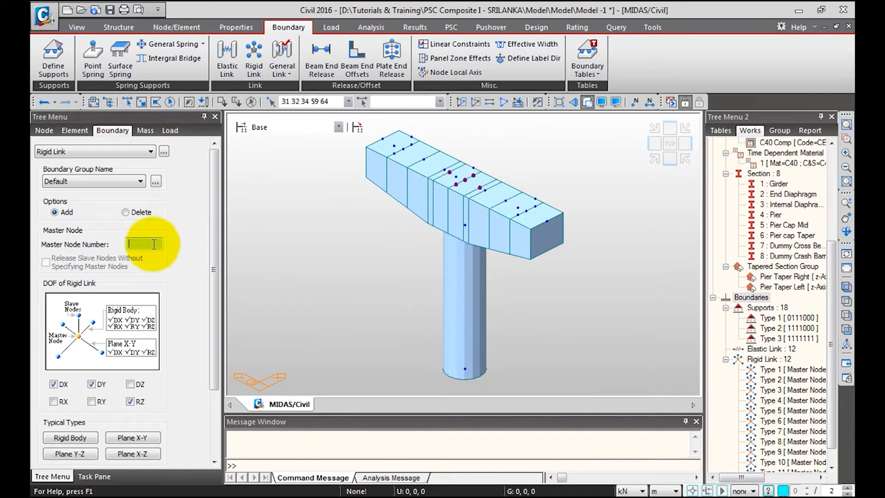
{"action": "left_click", "coordinate": [465, 225]}
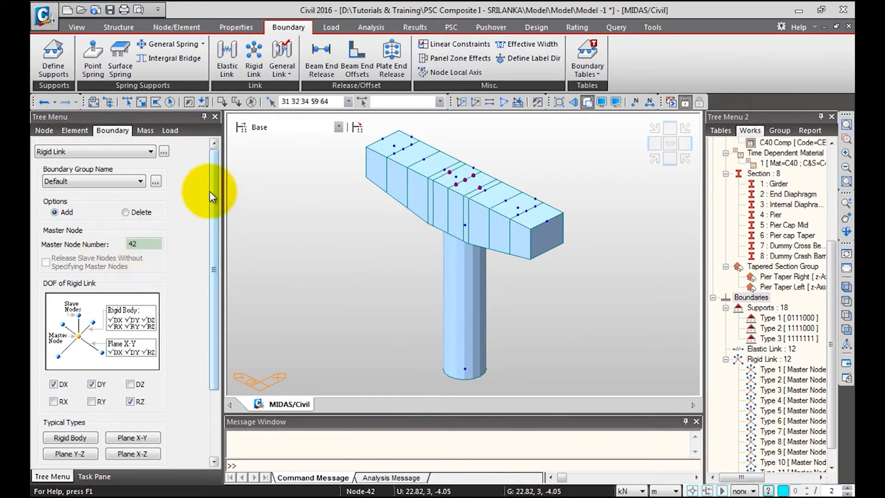
{"action": "left_click_drag", "start_coordinate": [213, 188], "coordinate": [214, 222]}
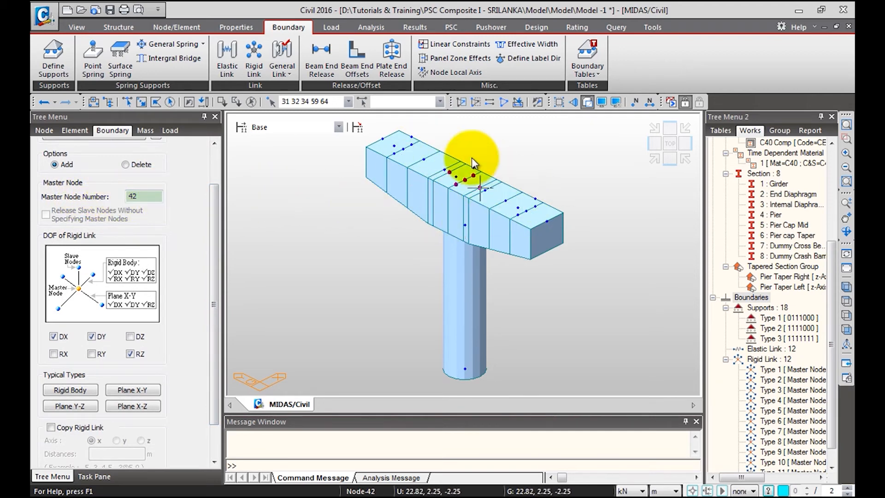
{"action": "left_click_drag", "start_coordinate": [213, 214], "coordinate": [205, 251]}
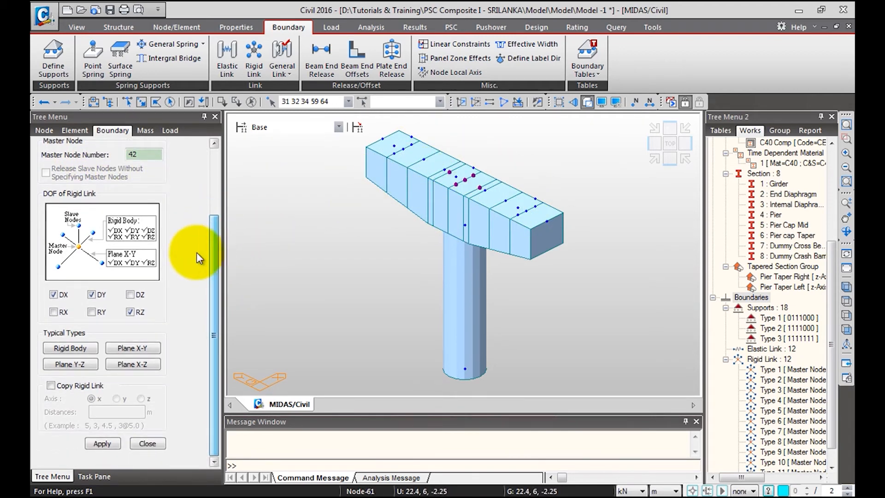
{"action": "left_click", "coordinate": [78, 349]}
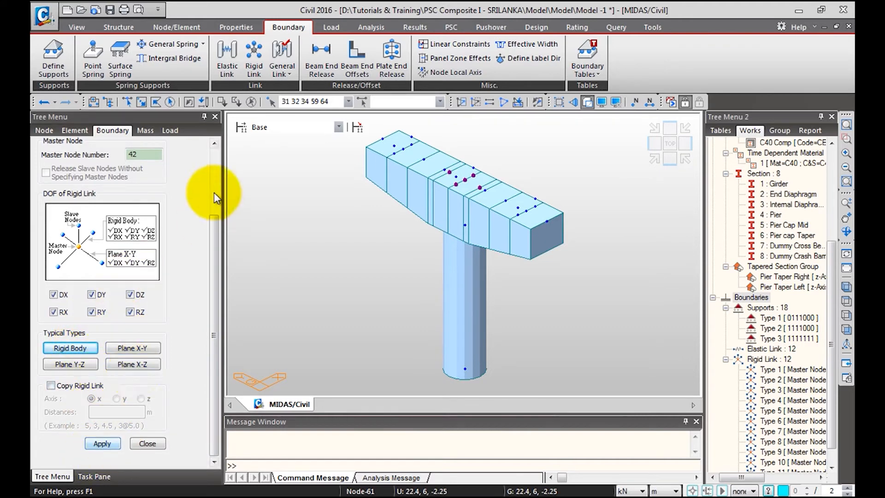
Add a boundary group named Substructure Support to the boundary group definitions.
{"action": "scroll", "coordinate": [208, 184], "scroll_direction": "up", "scroll_amount": 2}
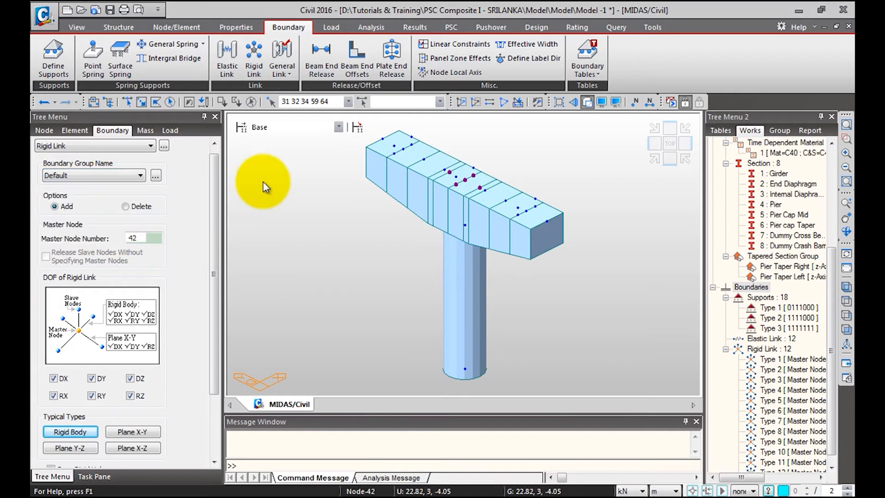
{"action": "left_click", "coordinate": [123, 177]}
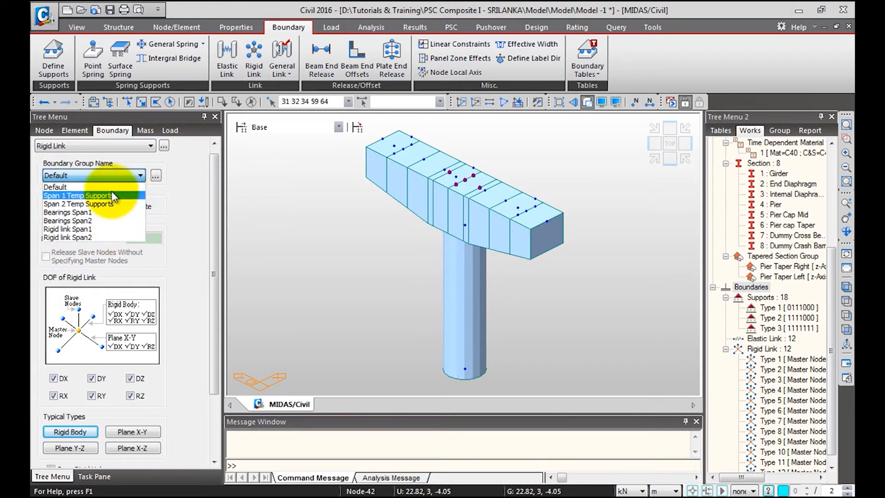
{"action": "left_click", "coordinate": [140, 177]}
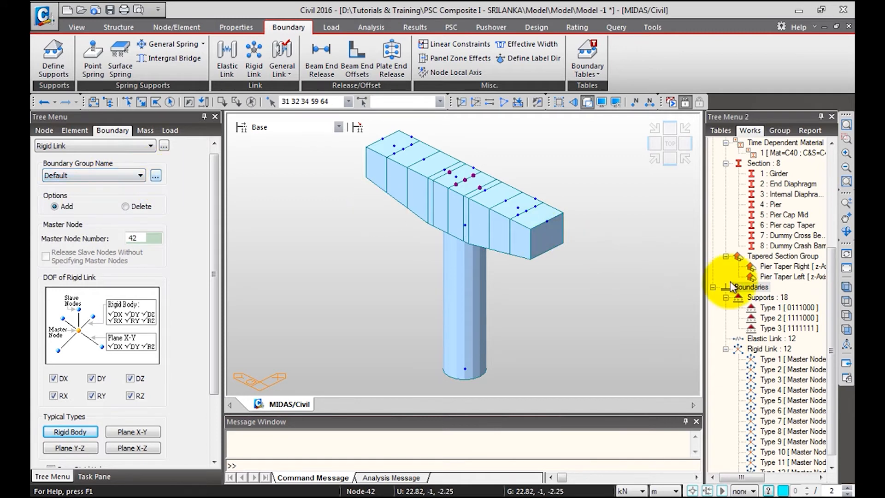
{"action": "left_click", "coordinate": [780, 130]}
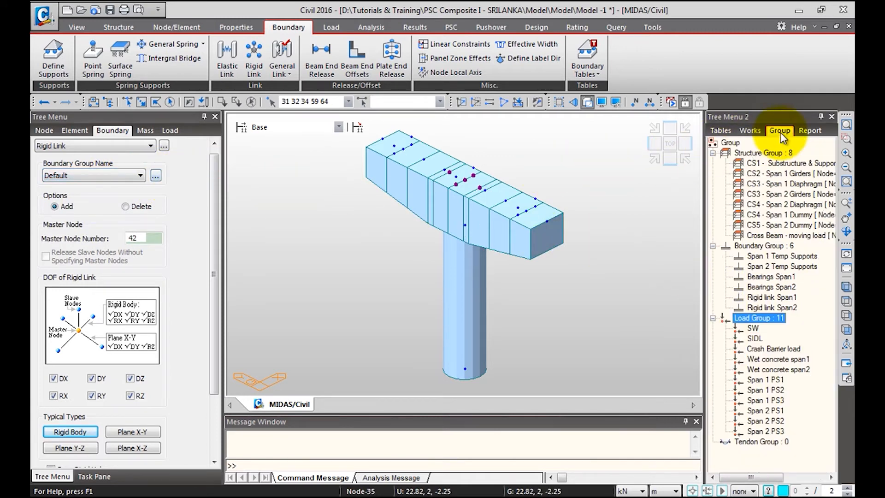
{"action": "right_click", "coordinate": [778, 246]}
{"action": "left_click", "coordinate": [802, 268]}
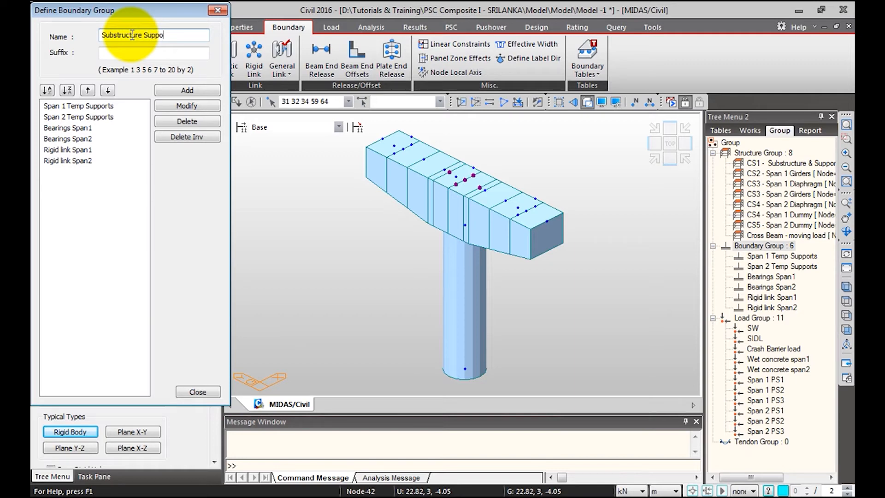
{"action": "left_click", "coordinate": [186, 90]}
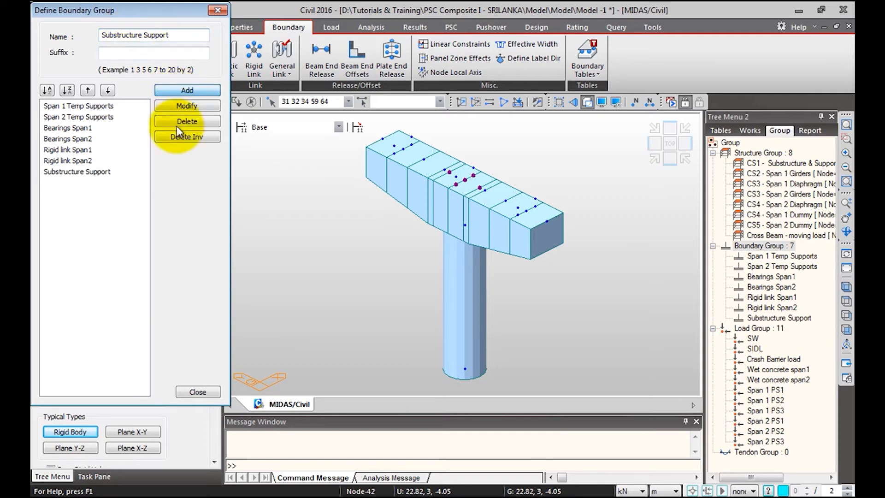
{"action": "left_click", "coordinate": [197, 392]}
Assign the rigid link at master node 42 to boundary group Substructure Support and apply it.
{"action": "left_click", "coordinate": [98, 175]}
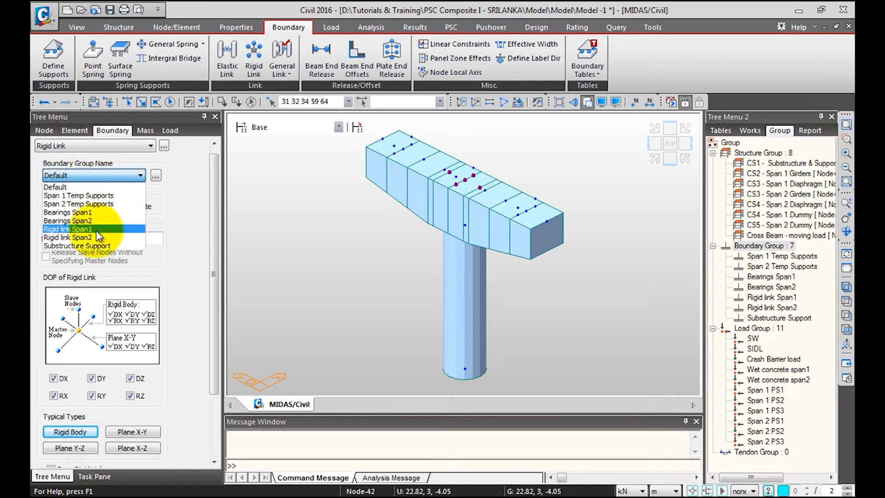
{"action": "left_click", "coordinate": [82, 255]}
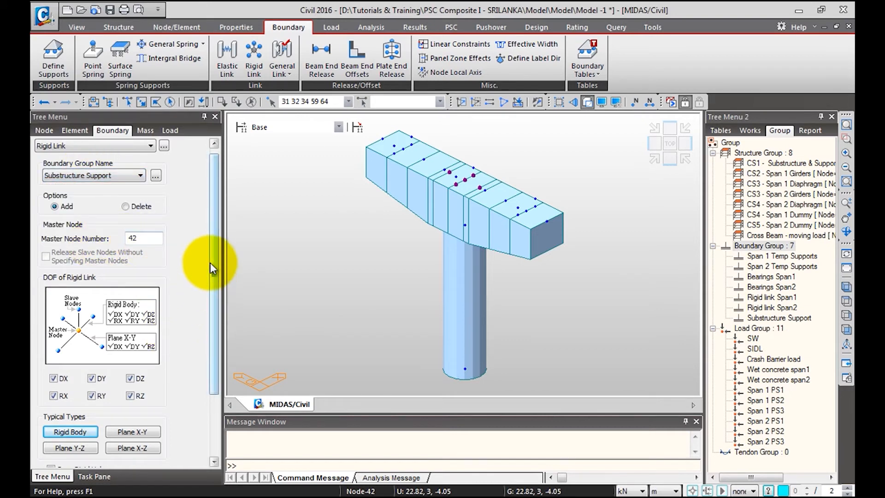
{"action": "scroll", "coordinate": [205, 256], "scroll_direction": "down", "scroll_amount": 3}
{"action": "left_click", "coordinate": [111, 444]}
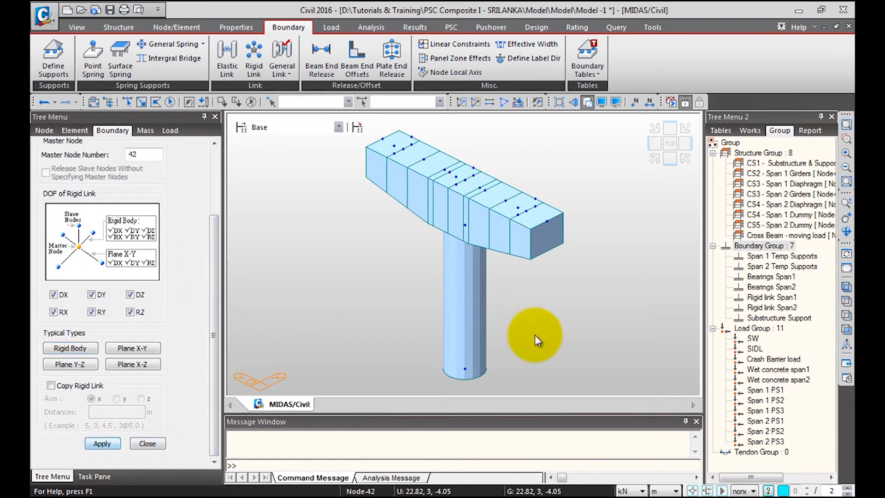
Display the defined rigid links on the pier model to check the connection at the pier top.
{"action": "left_click", "coordinate": [750, 131]}
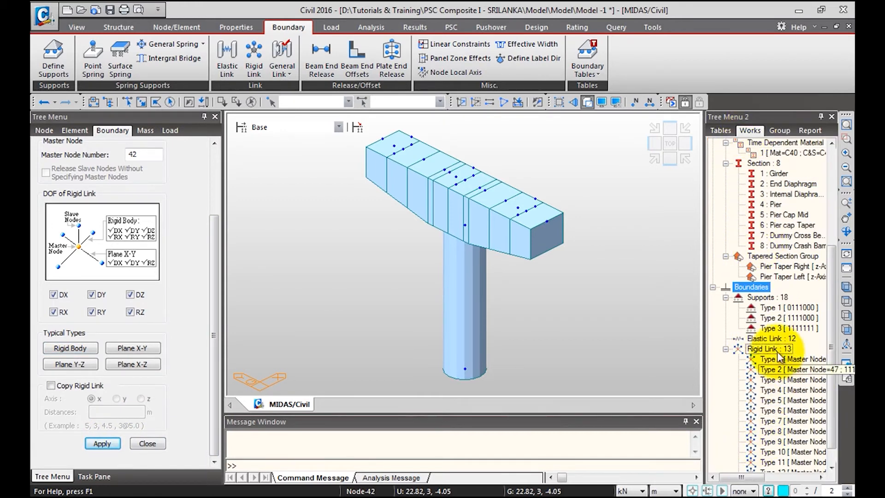
{"action": "scroll", "coordinate": [782, 350], "scroll_direction": "down", "scroll_amount": 1}
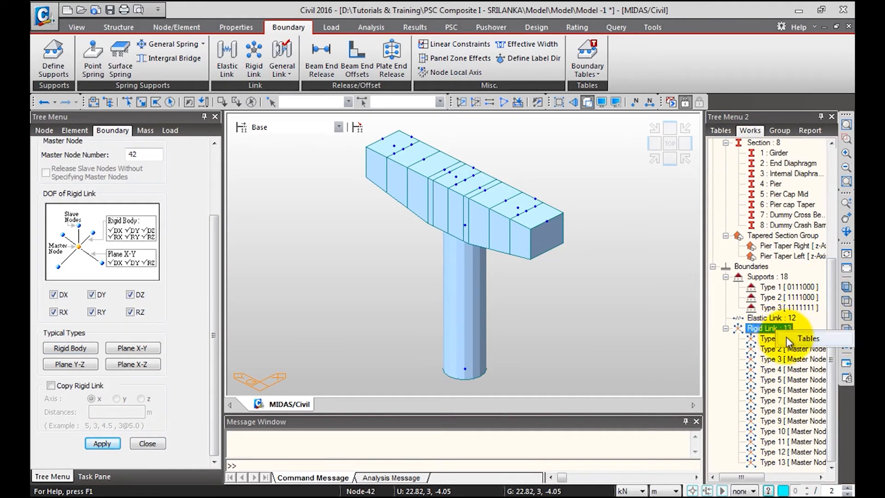
{"action": "right_click", "coordinate": [784, 349]}
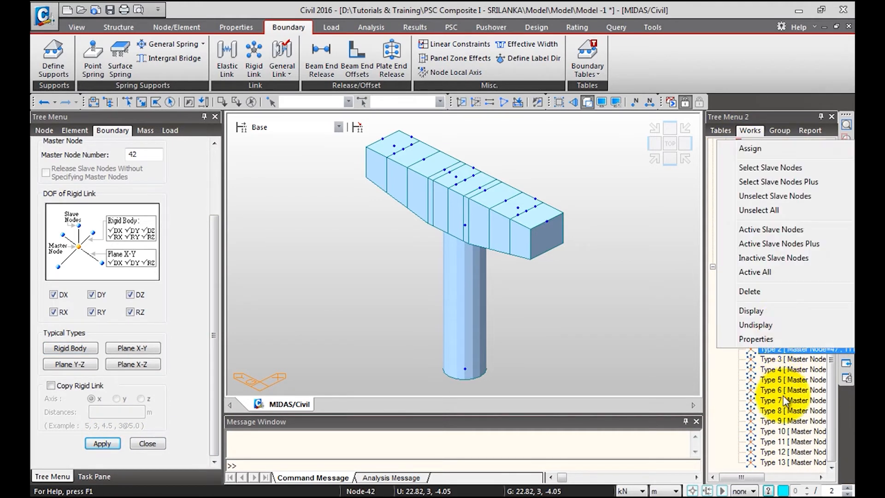
{"action": "left_click", "coordinate": [779, 315]}
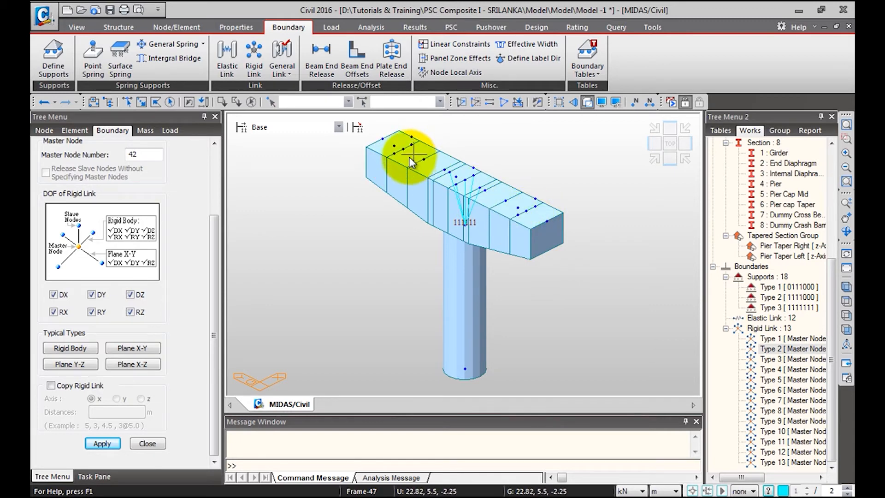
Create a Rigid Body link in group Substructure Support from master node 37 to nodes 57 and 62 near one pier cap end.
{"action": "left_click", "coordinate": [144, 154]}
{"action": "middle_click_drag", "start_coordinate": [543, 231], "coordinate": [510, 268]}
{"action": "scroll", "coordinate": [497, 245], "scroll_direction": "up", "scroll_amount": 5}
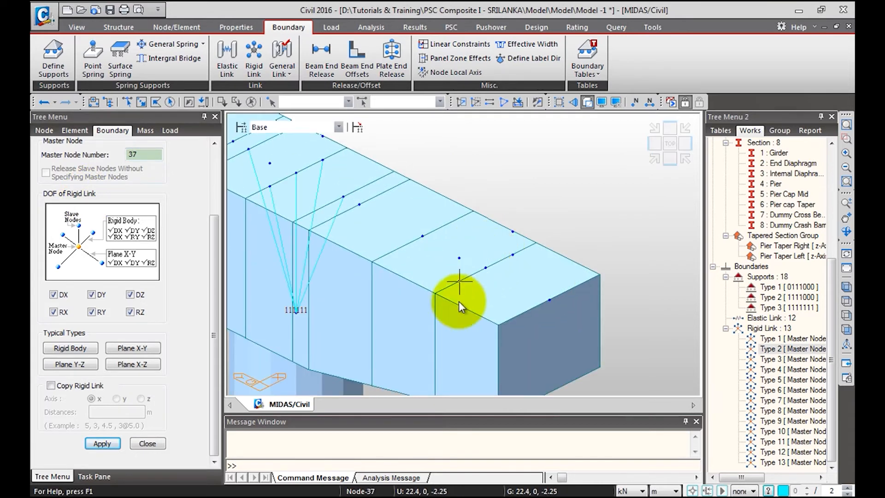
{"action": "left_click_drag", "start_coordinate": [206, 221], "coordinate": [179, 148]}
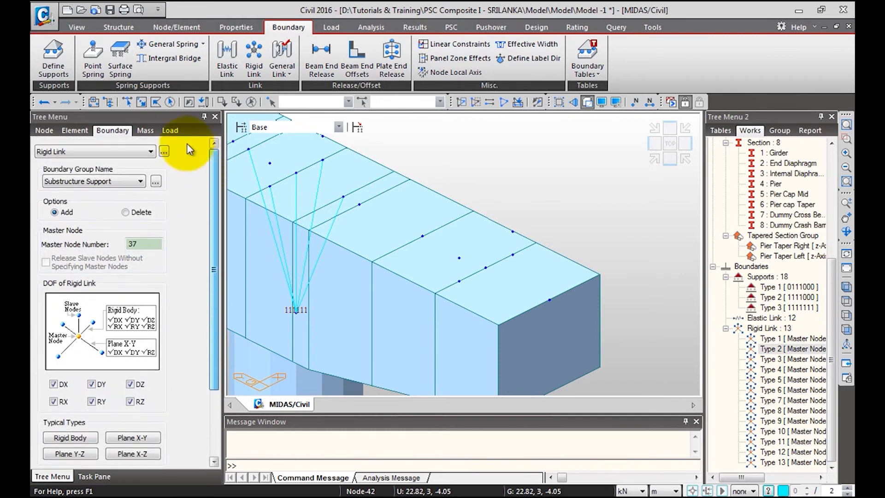
{"action": "left_click", "coordinate": [129, 102]}
{"action": "left_click", "coordinate": [459, 279]}
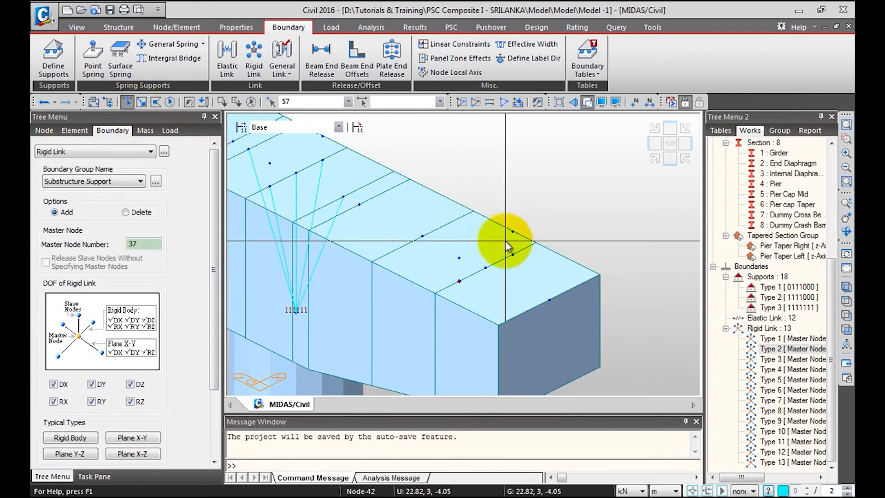
{"action": "left_click", "coordinate": [513, 254]}
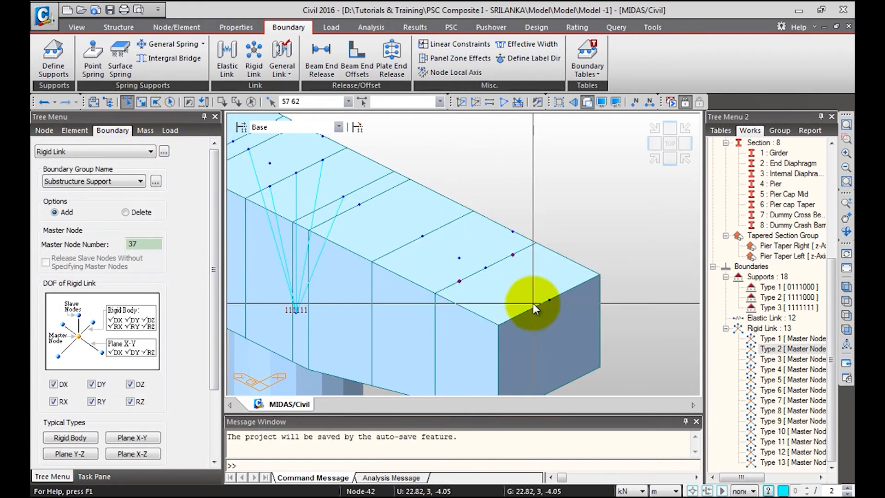
{"action": "left_click", "coordinate": [656, 157]}
{"action": "scroll", "coordinate": [214, 443], "scroll_direction": "down", "scroll_amount": 2}
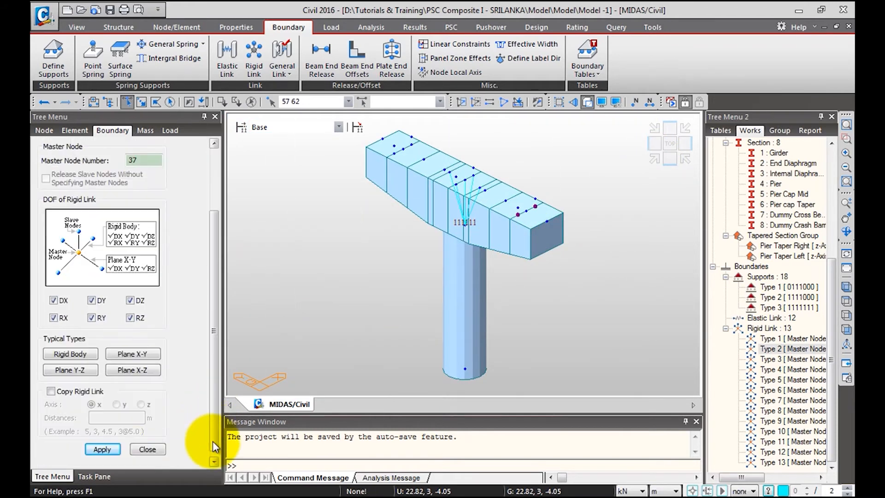
{"action": "left_click", "coordinate": [107, 454]}
Create a Rigid Body link in group Substructure Support from master node 40 to nodes 61 and 66 near the opposite pier cap end.
{"action": "scroll", "coordinate": [421, 237], "scroll_direction": "up", "scroll_amount": 5}
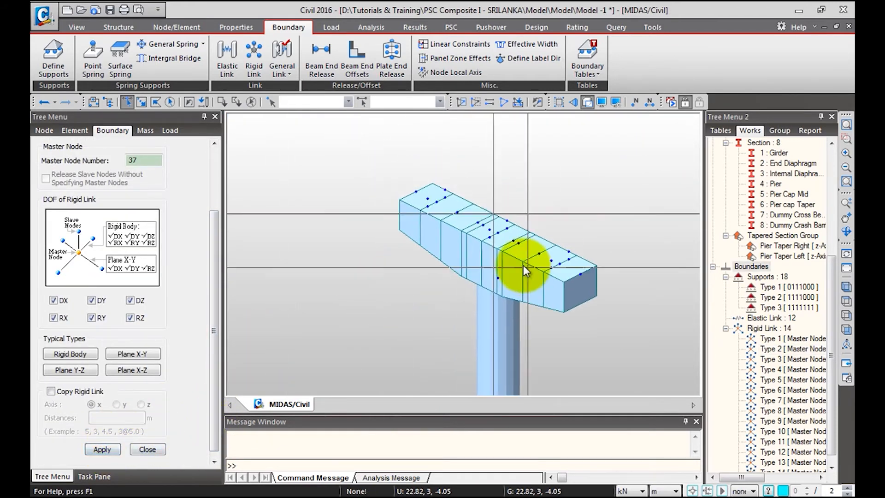
{"action": "scroll", "coordinate": [446, 225], "scroll_direction": "up", "scroll_amount": 4}
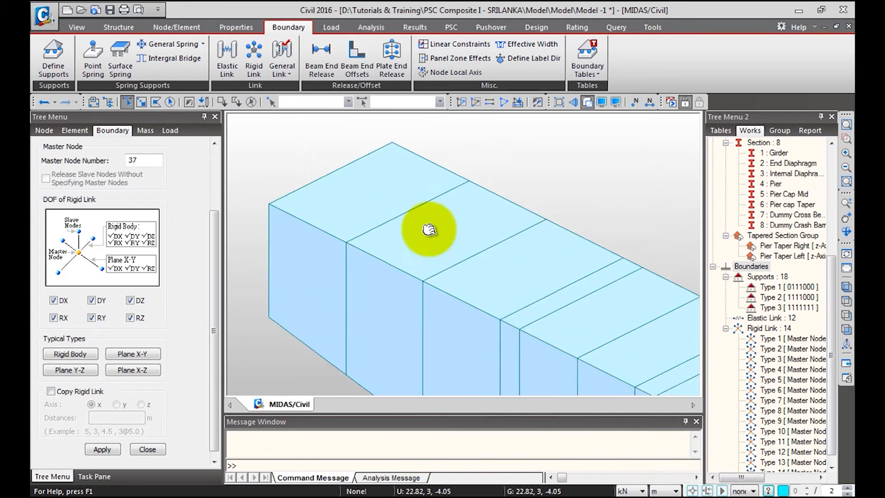
{"action": "scroll", "coordinate": [219, 248], "scroll_direction": "up", "scroll_amount": 3}
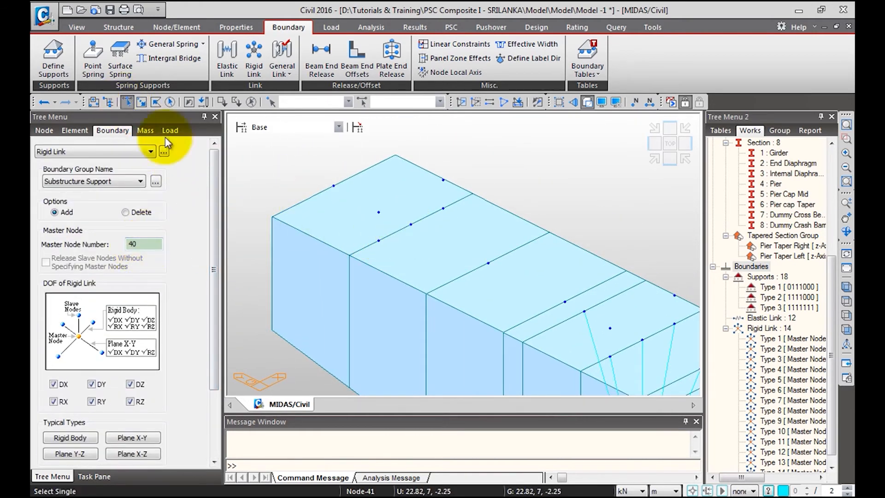
{"action": "left_click", "coordinate": [464, 223]}
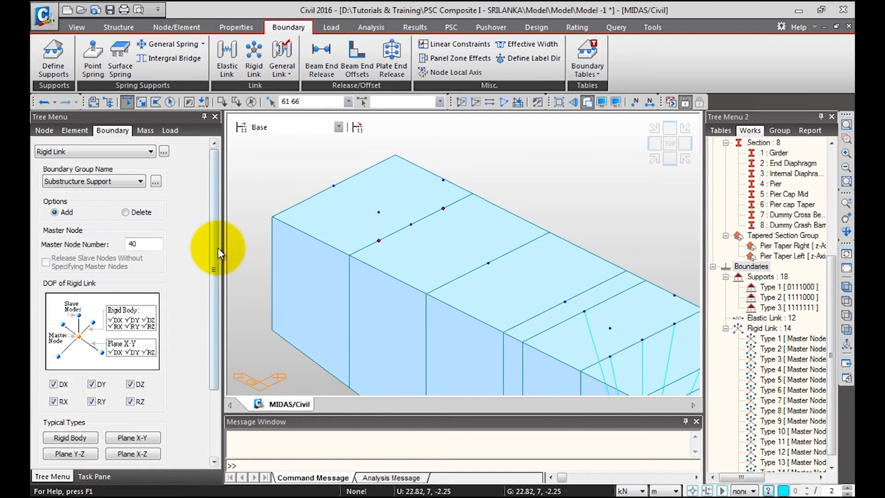
{"action": "scroll", "coordinate": [206, 395], "scroll_direction": "down", "scroll_amount": 3}
{"action": "left_click", "coordinate": [102, 444]}
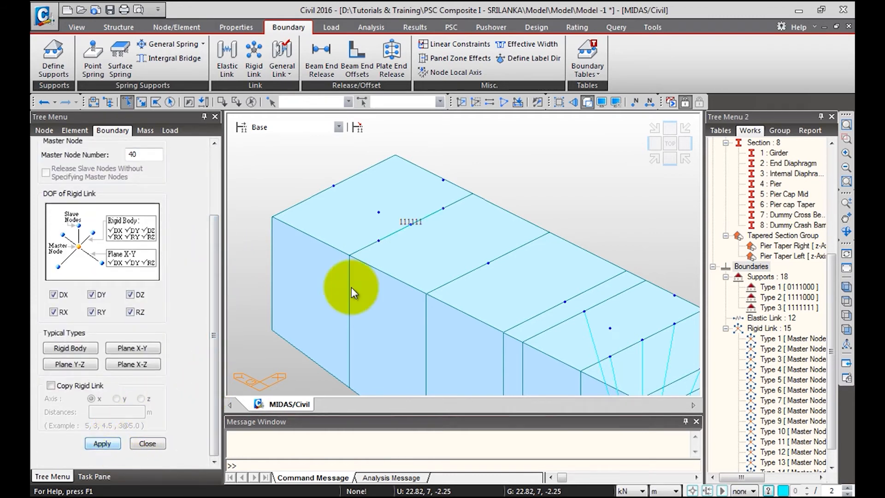
Assign a fully fixed support with D-ALL, R-ALL and Rw to the pier base node in boundary group Substructure Support.
{"action": "left_click", "coordinate": [654, 162]}
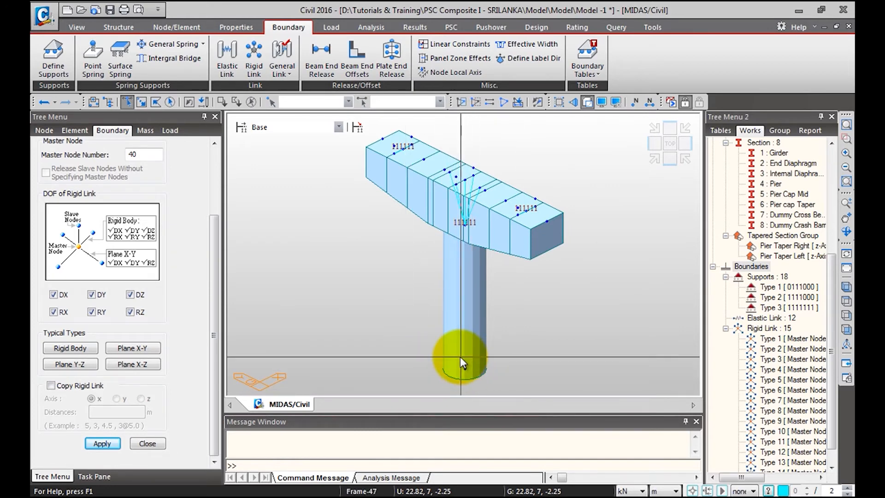
{"action": "left_click", "coordinate": [464, 364]}
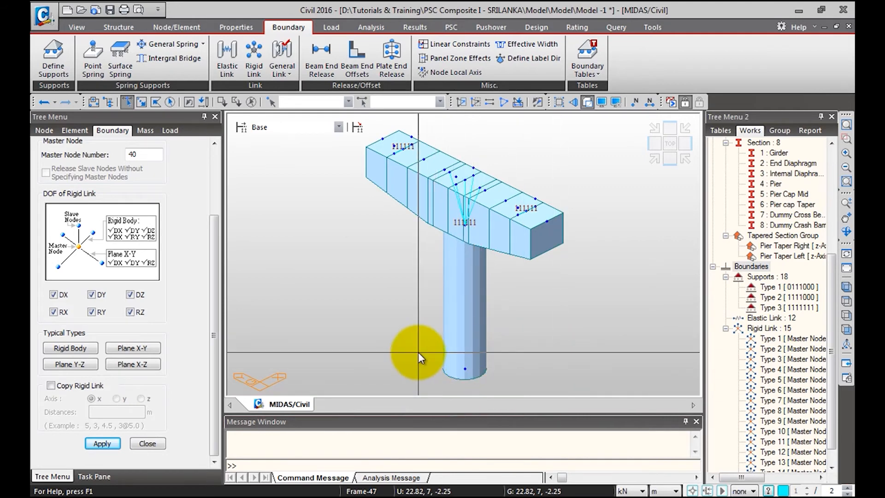
{"action": "left_click", "coordinate": [53, 56]}
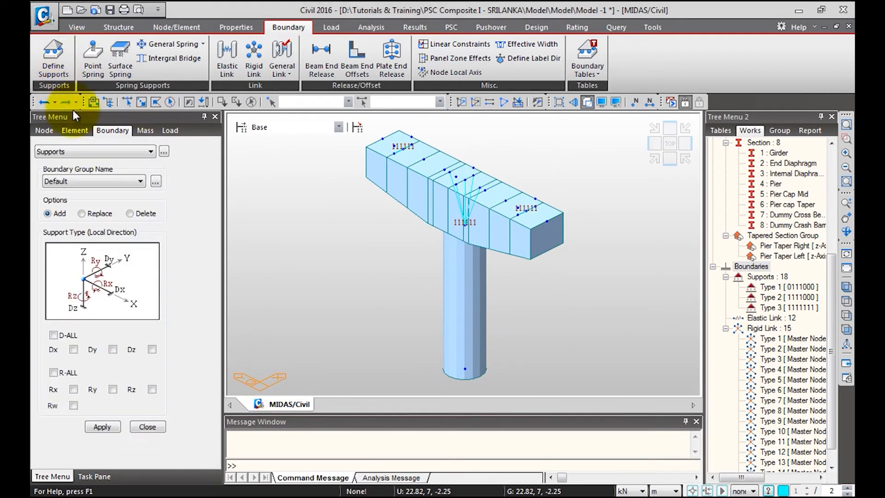
{"action": "left_click", "coordinate": [115, 182]}
{"action": "left_click", "coordinate": [113, 252]}
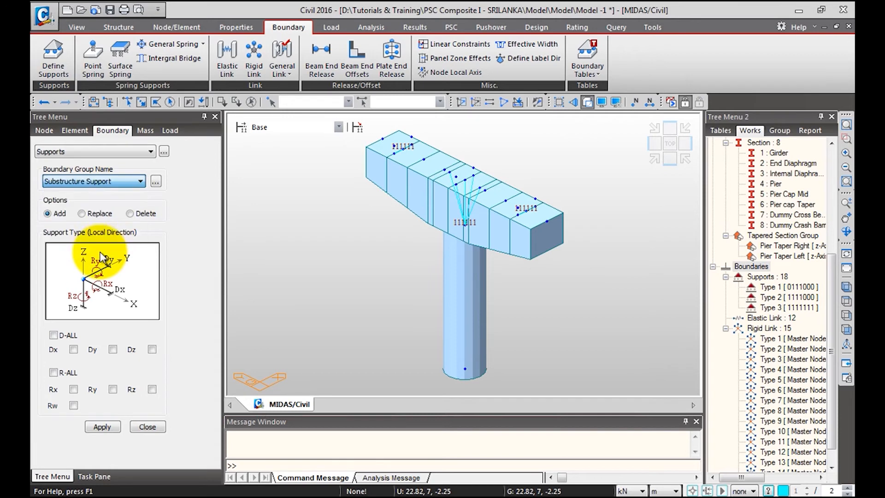
{"action": "left_click", "coordinate": [70, 339]}
{"action": "left_click", "coordinate": [67, 372]}
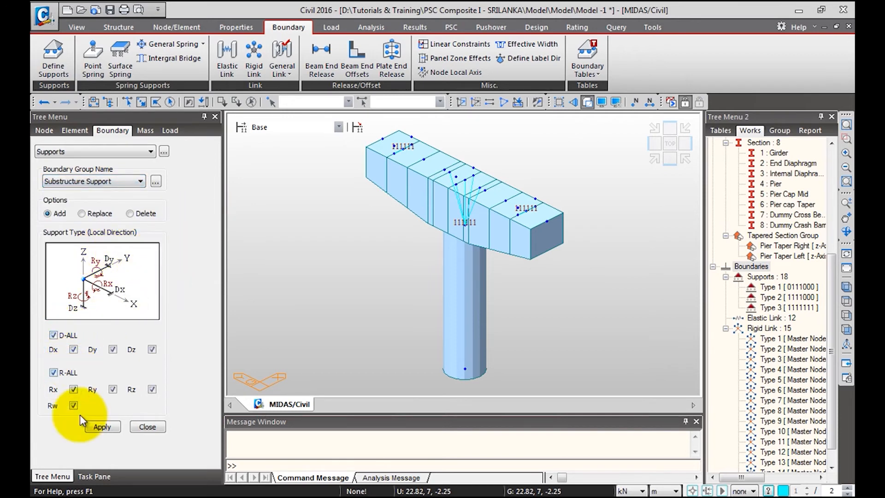
{"action": "left_click", "coordinate": [127, 101]}
{"action": "left_click_drag", "start_coordinate": [445, 353], "coordinate": [489, 392]}
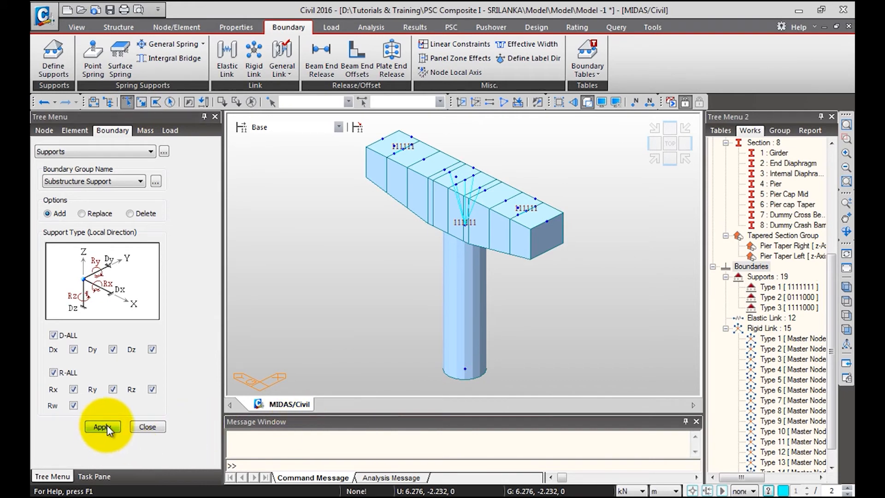
Finish defining supports, reactivate the whole bridge model and hide all boundary symbols.
{"action": "left_click", "coordinate": [147, 427]}
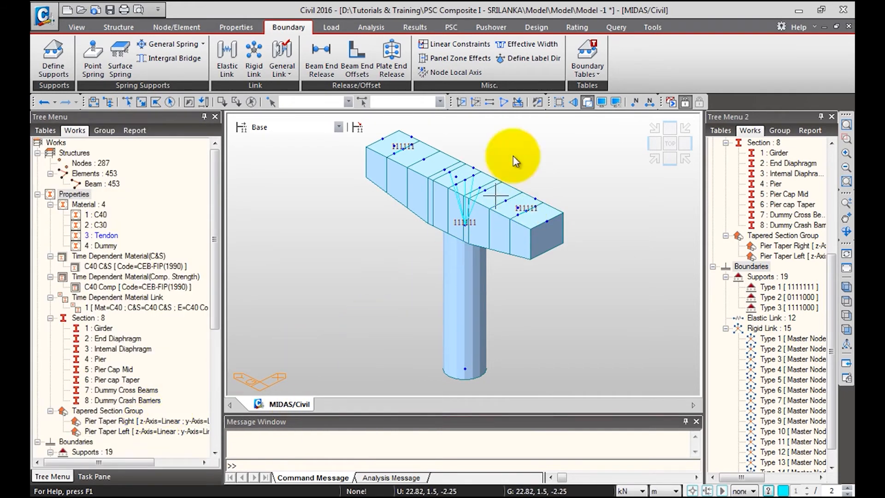
{"action": "left_click", "coordinate": [504, 102]}
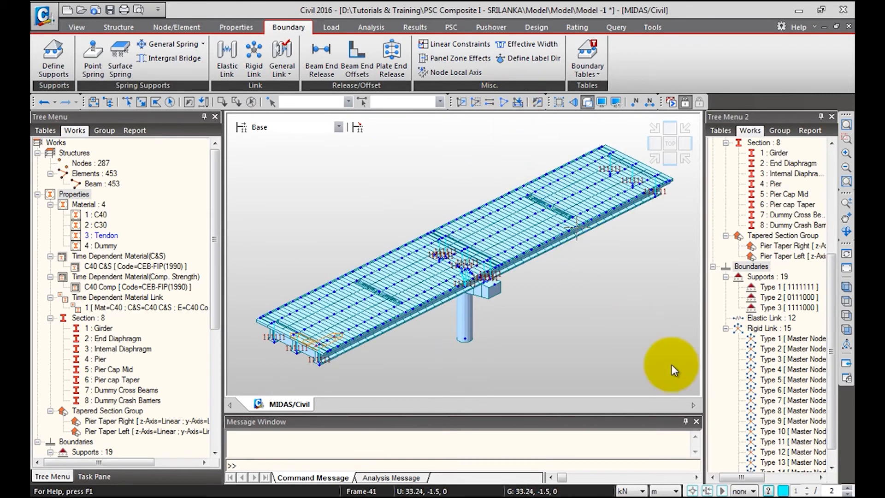
{"action": "left_click", "coordinate": [785, 329]}
{"action": "right_click", "coordinate": [771, 347]}
{"action": "left_click", "coordinate": [775, 322]}
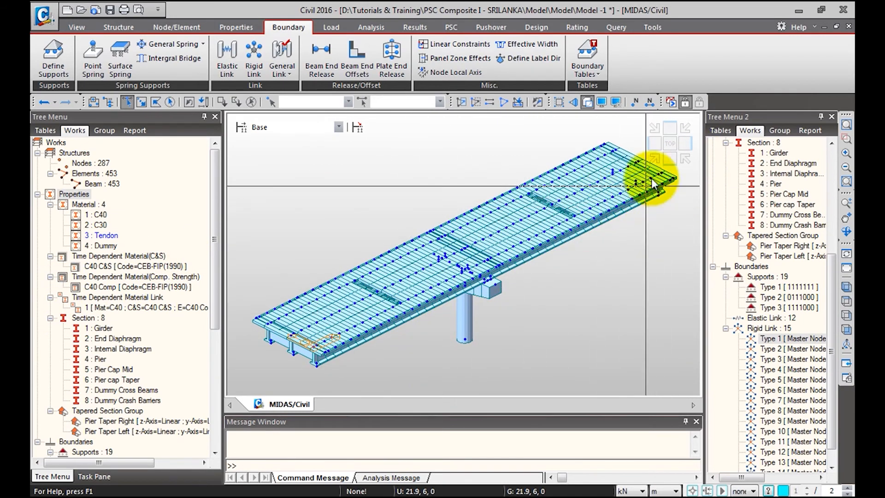
Assign the pier, pier cap and all support nodes below the deck to structure group CS1 - Substructure & Supports.
{"action": "left_click", "coordinate": [784, 131]}
{"action": "left_click", "coordinate": [769, 165]}
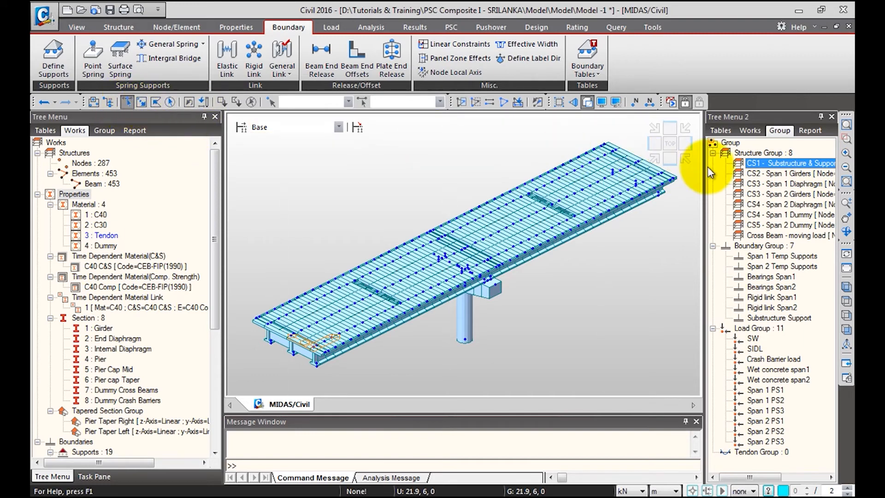
{"action": "left_click", "coordinate": [673, 161]}
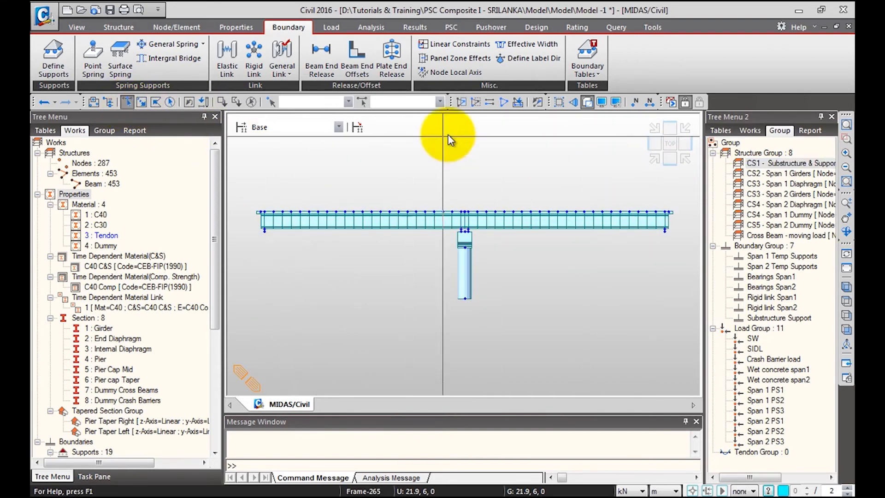
{"action": "left_click", "coordinate": [591, 100]}
{"action": "left_click_drag", "start_coordinate": [254, 220], "coordinate": [685, 336]}
{"action": "left_click", "coordinate": [758, 167]}
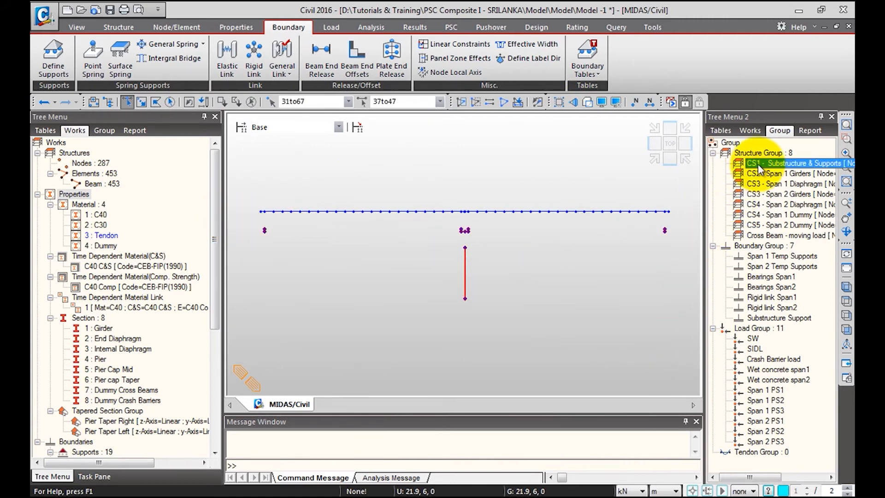
{"action": "left_click_drag", "start_coordinate": [762, 169], "coordinate": [512, 261]}
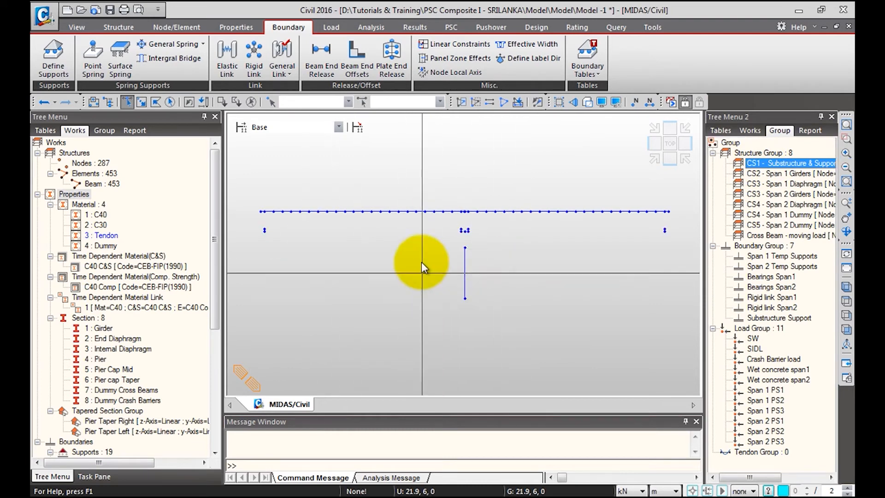
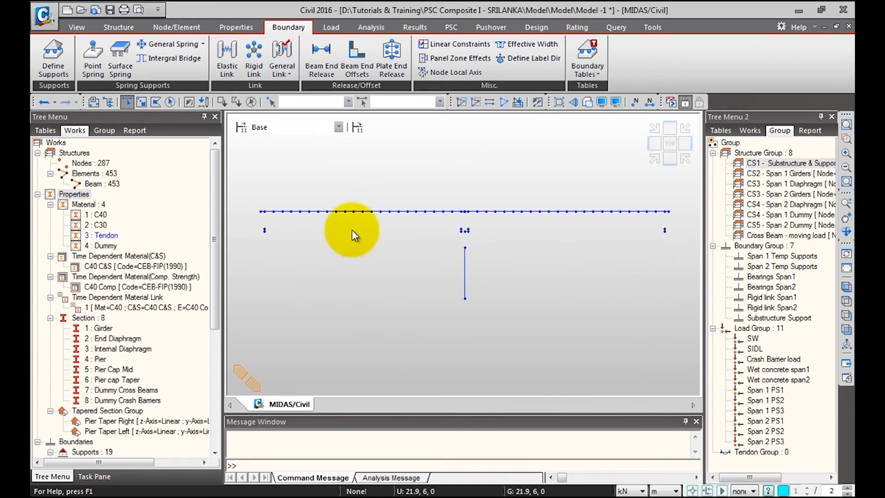
Isolate all elements with section 1 : Girder and show them in front view.
{"action": "left_click", "coordinate": [670, 146]}
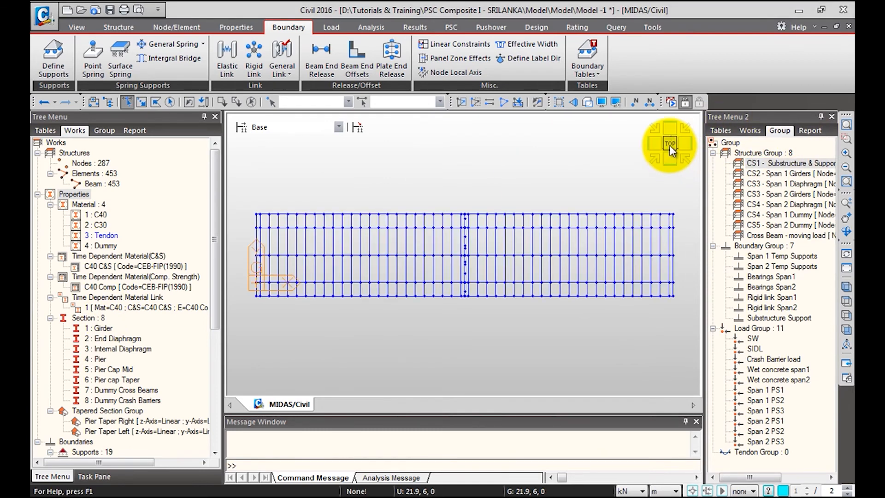
{"action": "left_click", "coordinate": [99, 329]}
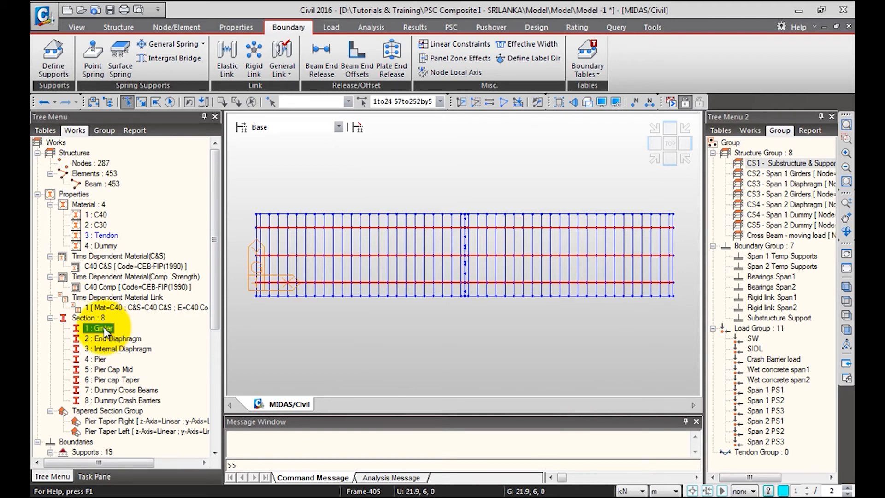
{"action": "left_click", "coordinate": [462, 101]}
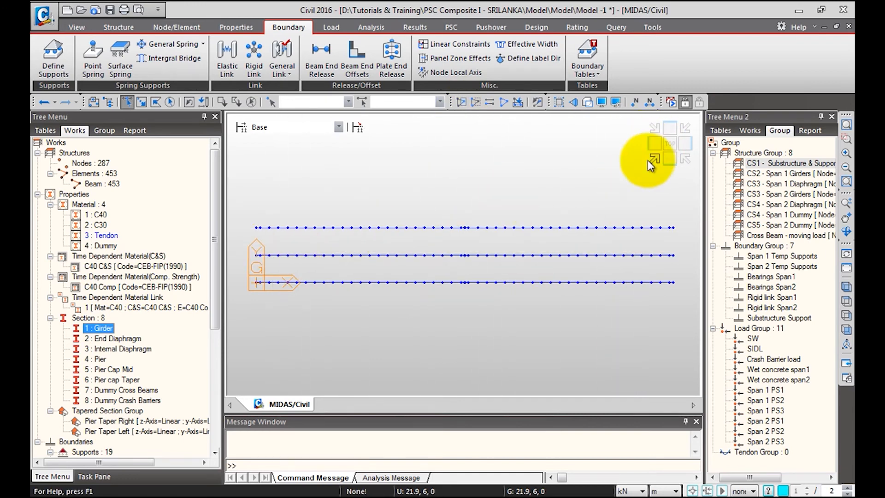
{"action": "left_click", "coordinate": [670, 159]}
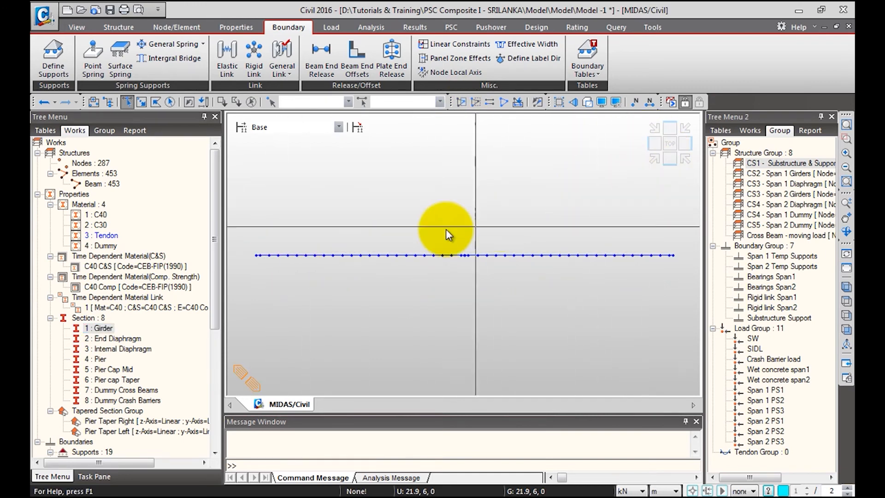
Assign all span 1 girder elements and nodes, including the last node before the gap, to structure group CS2 - Span 1 Girders.
{"action": "left_click_drag", "start_coordinate": [249, 238], "coordinate": [466, 278]}
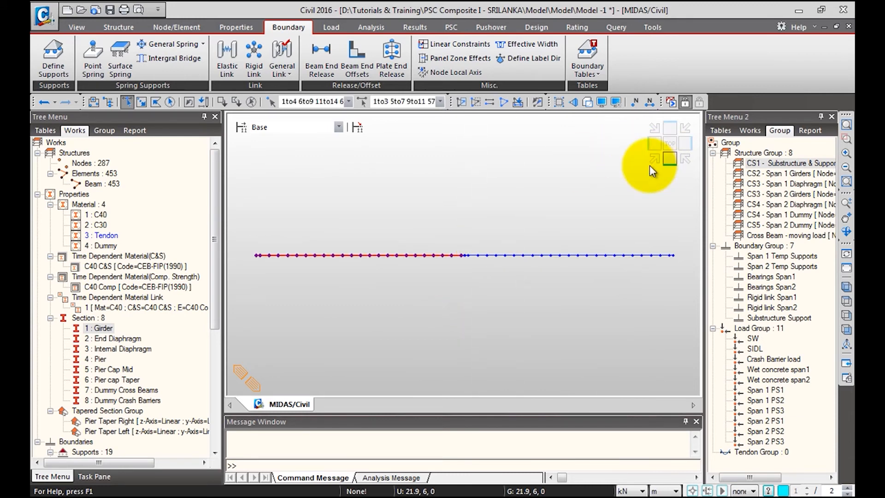
{"action": "scroll", "coordinate": [465, 234], "scroll_direction": "up", "scroll_amount": 3}
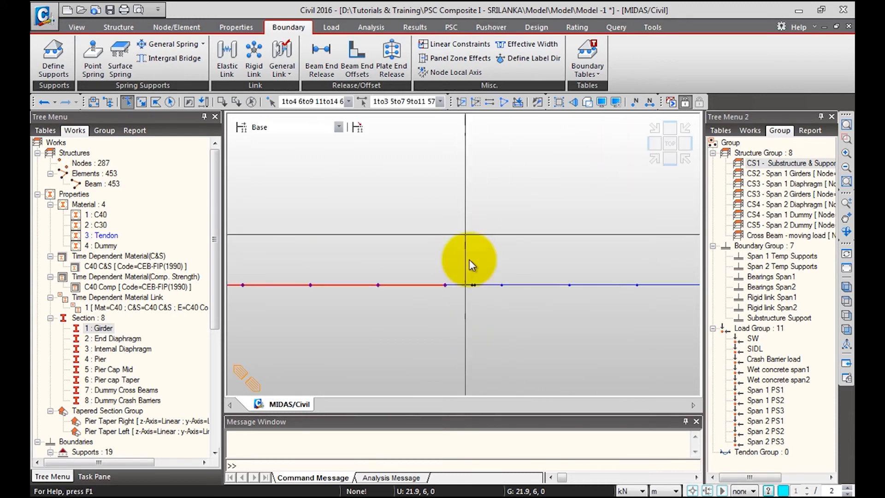
{"action": "left_click_drag", "start_coordinate": [464, 271], "coordinate": [456, 306]}
{"action": "middle_click_drag", "start_coordinate": [457, 310], "coordinate": [451, 270]}
{"action": "scroll", "coordinate": [482, 259], "scroll_direction": "up", "scroll_amount": 2}
{"action": "left_click_drag", "start_coordinate": [433, 212], "coordinate": [448, 250]}
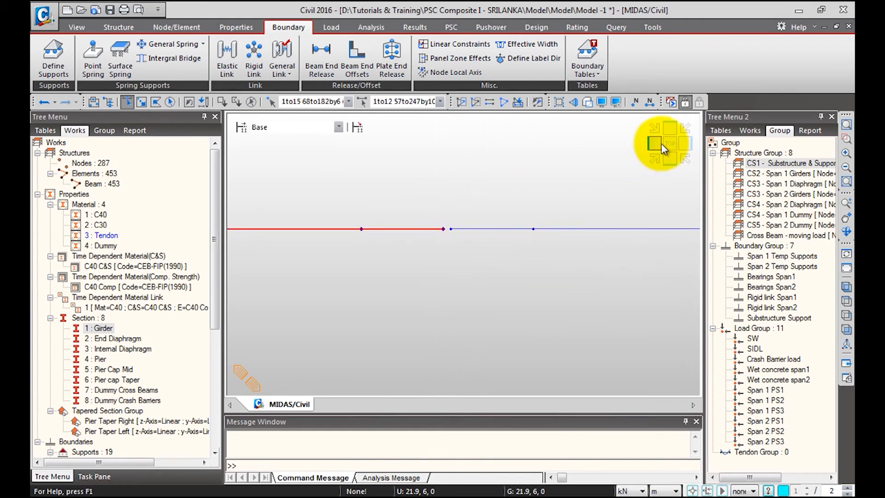
{"action": "left_click", "coordinate": [668, 165]}
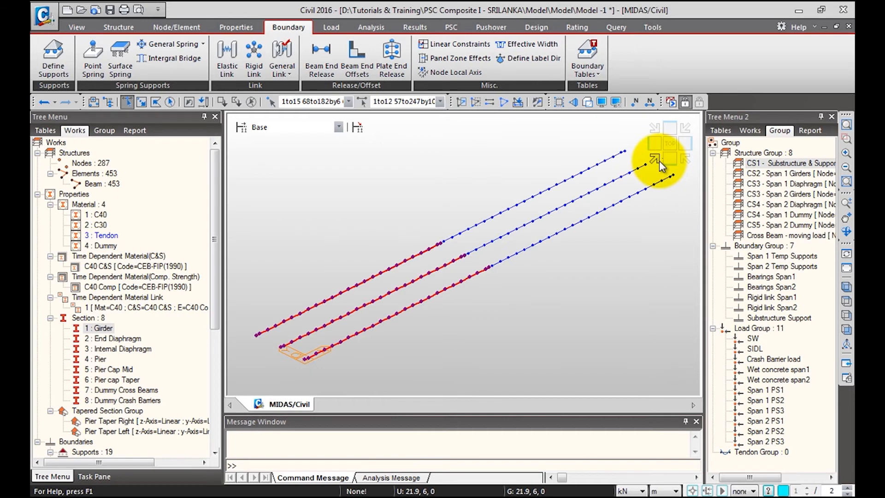
{"action": "left_click_drag", "start_coordinate": [767, 178], "coordinate": [442, 223]}
{"action": "double_click", "coordinate": [760, 171]}
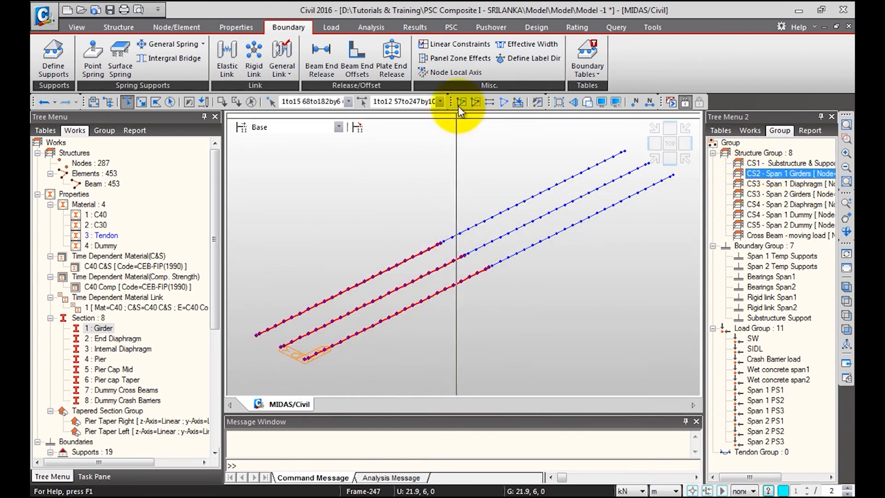
Deactivate the span 1 girders and assign the remaining girder elements and nodes to structure group CS3 - Span 2 Girders.
{"action": "left_click", "coordinate": [477, 103]}
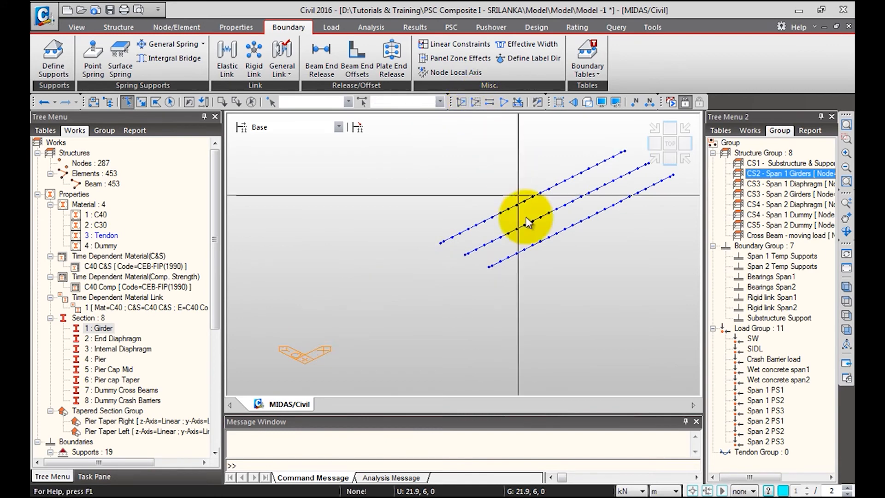
{"action": "left_click", "coordinate": [170, 103]}
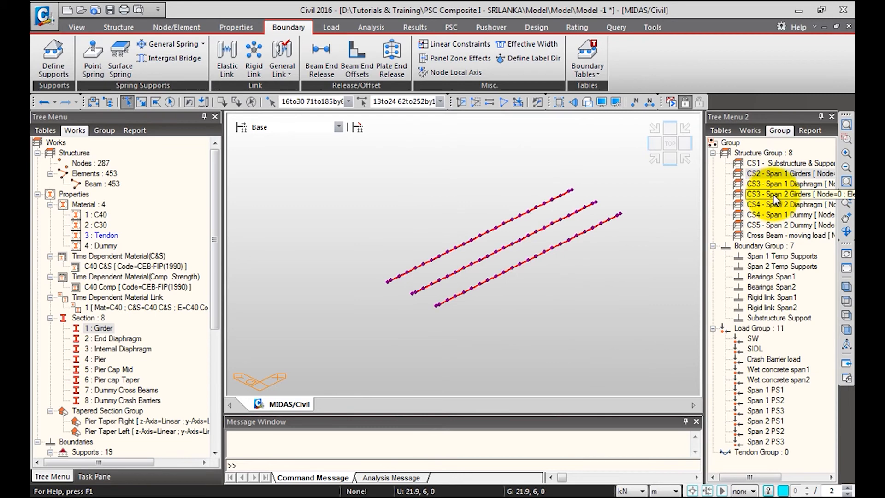
{"action": "left_click_drag", "start_coordinate": [789, 199], "coordinate": [472, 208]}
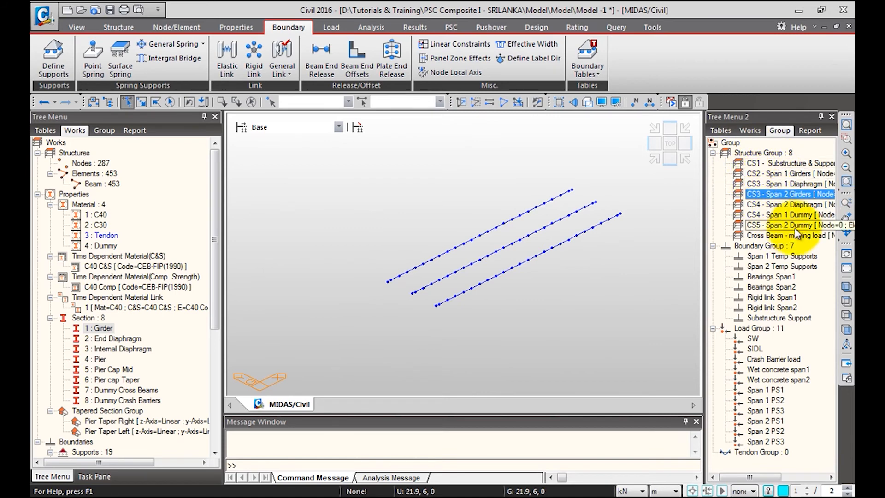
Isolate the end and internal diaphragms of the full model and assign those in span 1 to structure group CS3 - Span 1 Diaphragm.
{"action": "left_click", "coordinate": [504, 101]}
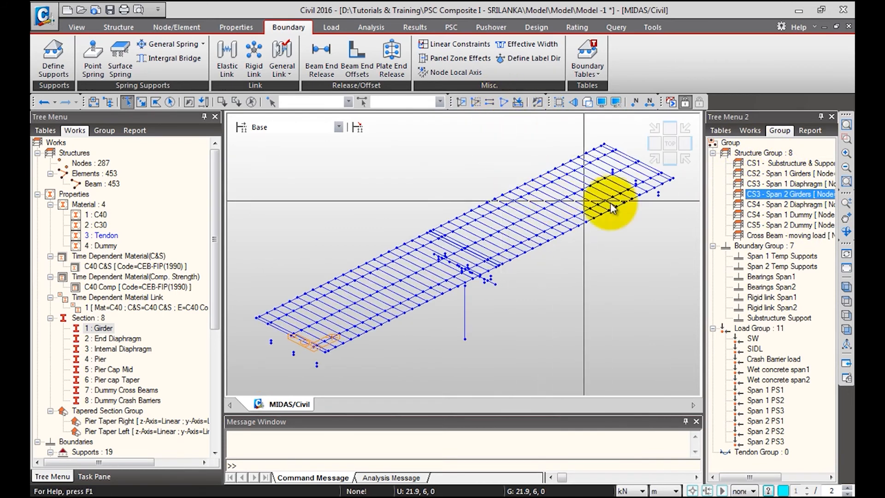
{"action": "left_click", "coordinate": [784, 182]}
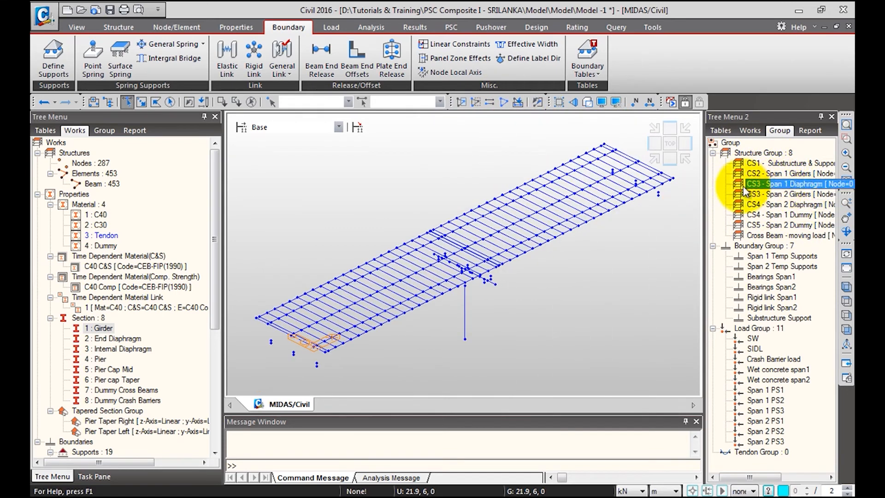
{"action": "left_click", "coordinate": [121, 339]}
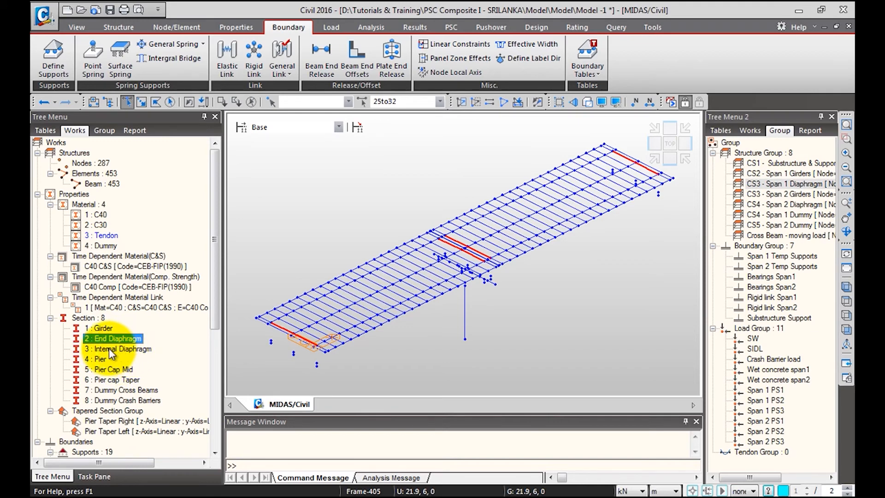
{"action": "left_click", "coordinate": [462, 102]}
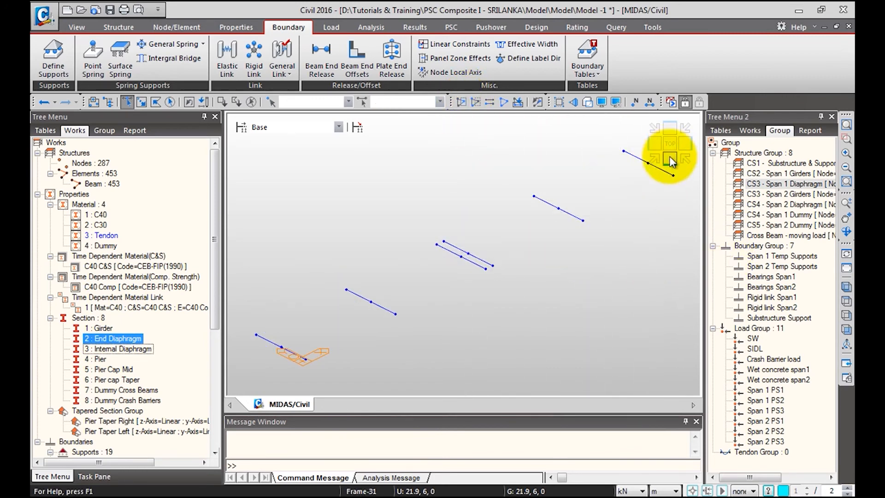
{"action": "left_click", "coordinate": [655, 147]}
{"action": "left_click_drag", "start_coordinate": [251, 236], "coordinate": [466, 339]}
{"action": "left_click_drag", "start_coordinate": [739, 183], "coordinate": [502, 201]}
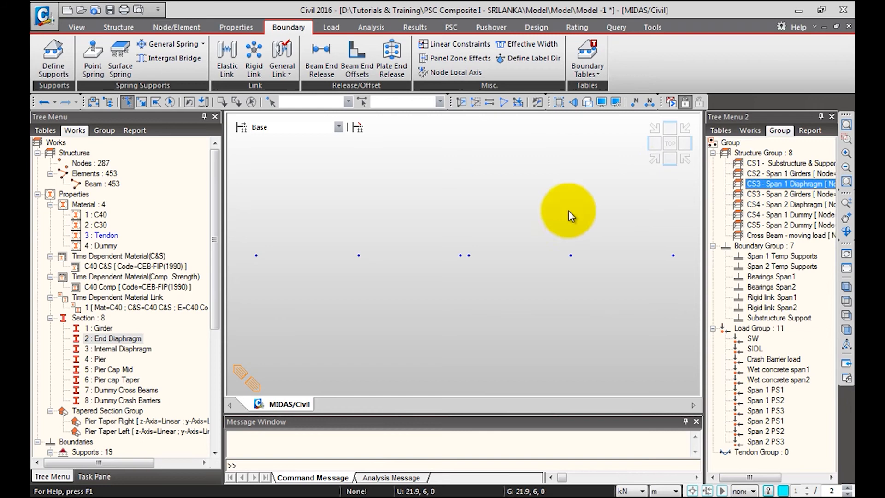
Assign the span 2 end and internal diaphragms to structure group CS4 - Span 2 Diaphragm.
{"action": "left_click_drag", "start_coordinate": [465, 247], "coordinate": [686, 360]}
{"action": "left_click", "coordinate": [782, 226]}
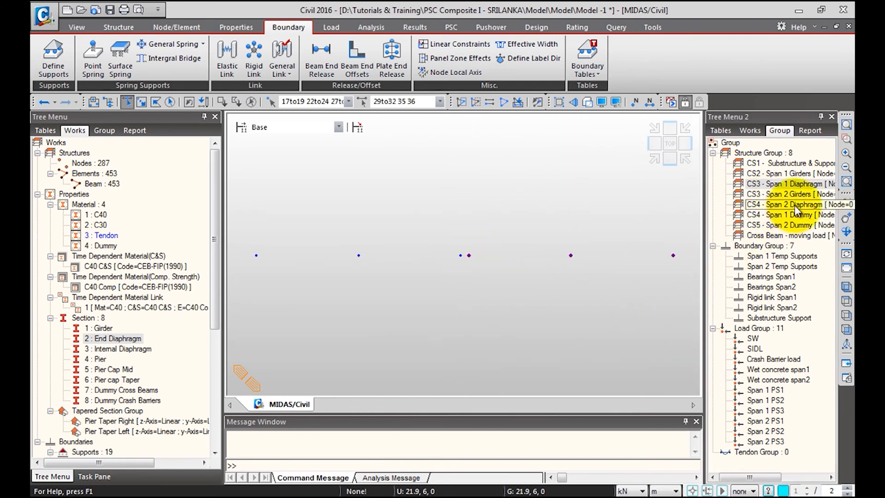
{"action": "left_click_drag", "start_coordinate": [794, 206], "coordinate": [685, 189]}
{"action": "left_click_drag", "start_coordinate": [505, 213], "coordinate": [507, 213]}
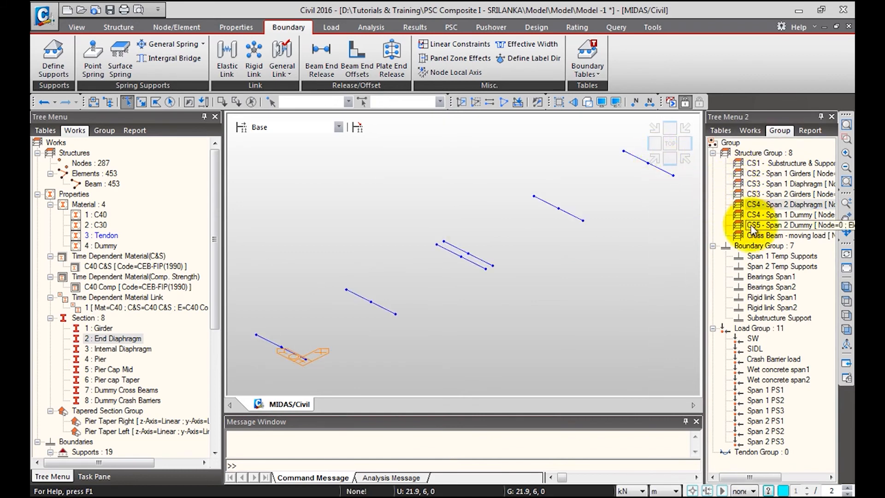
Reactivate the whole model and highlight the substructure, girder and diaphragm structure groups to check their assigned nodes and elements.
{"action": "left_click", "coordinate": [503, 103]}
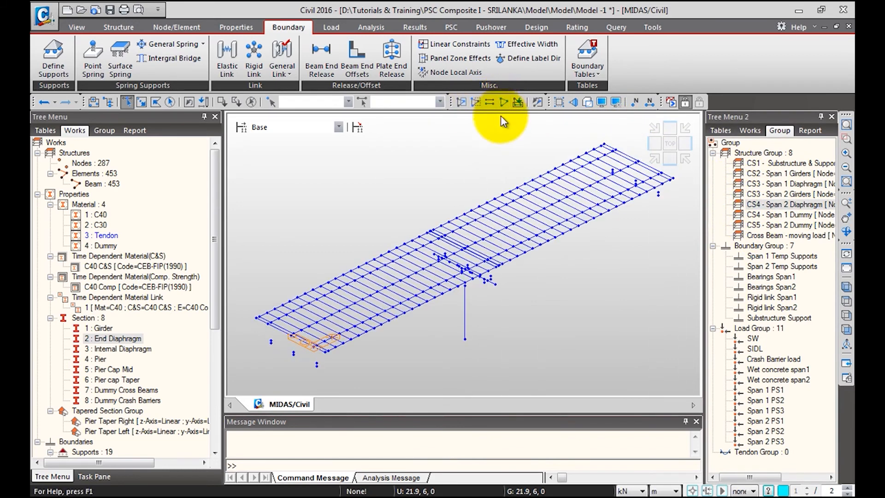
{"action": "double_click", "coordinate": [760, 164]}
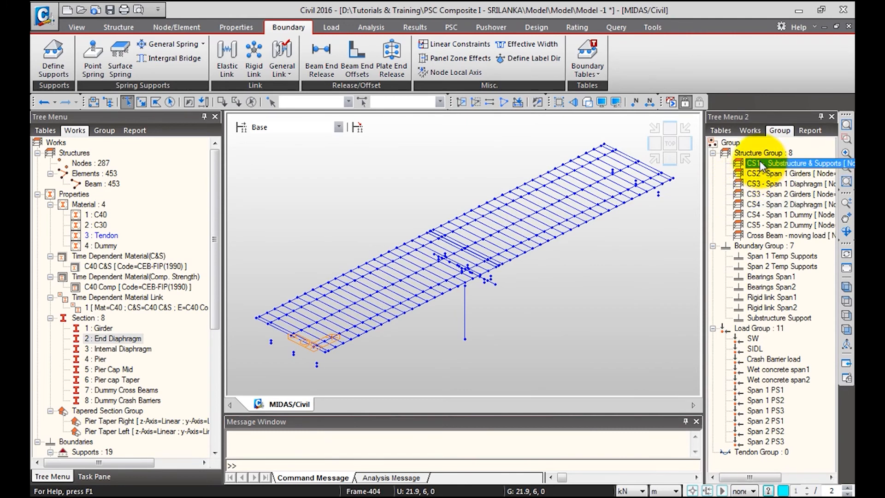
{"action": "double_click", "coordinate": [765, 185]}
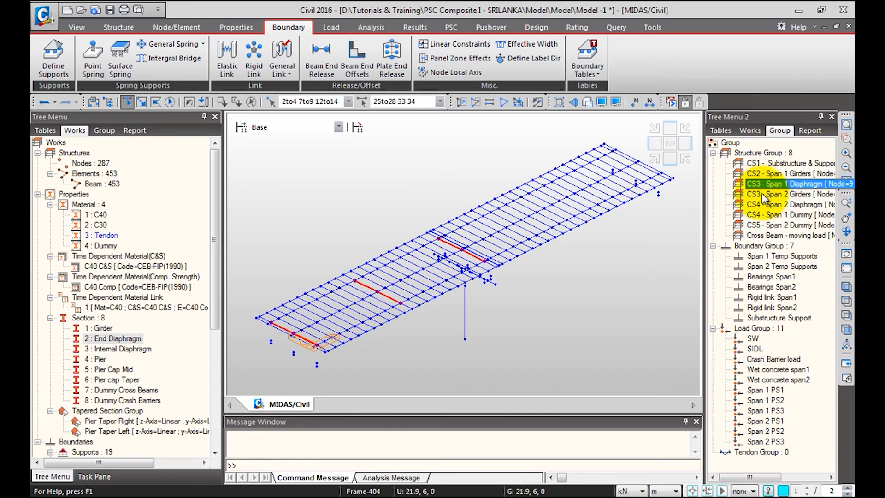
{"action": "double_click", "coordinate": [782, 196]}
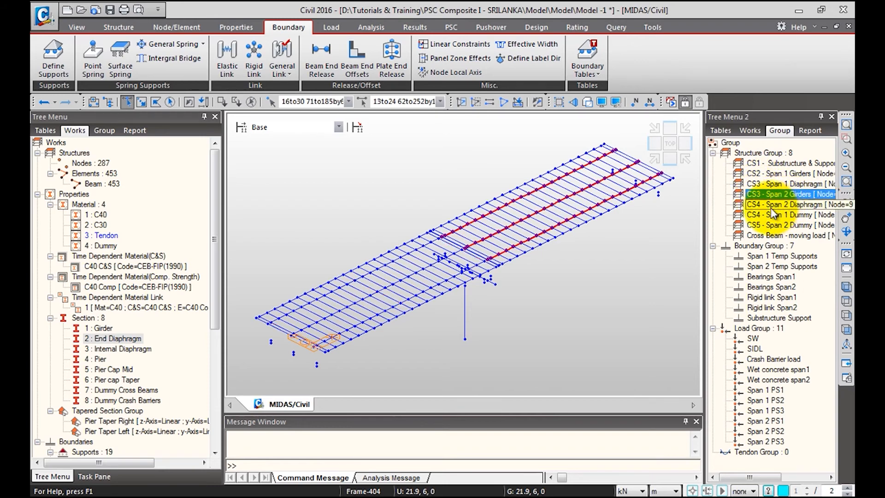
{"action": "double_click", "coordinate": [774, 205]}
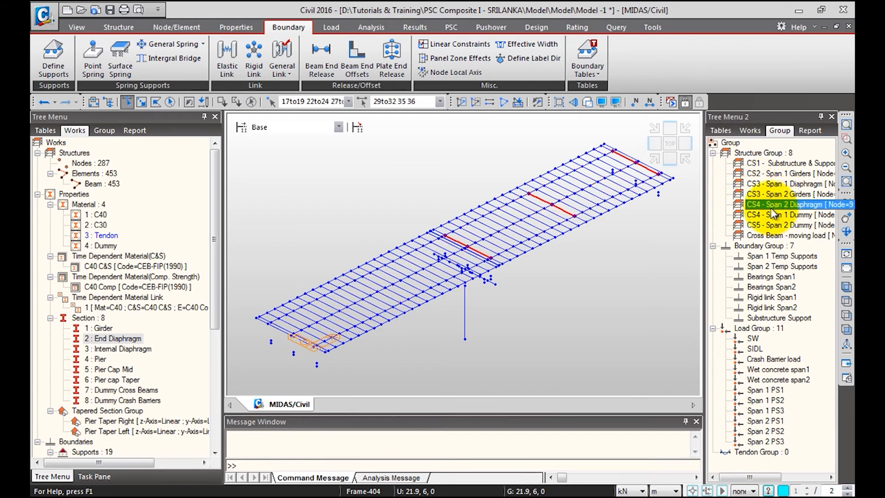
{"action": "left_click", "coordinate": [487, 160]}
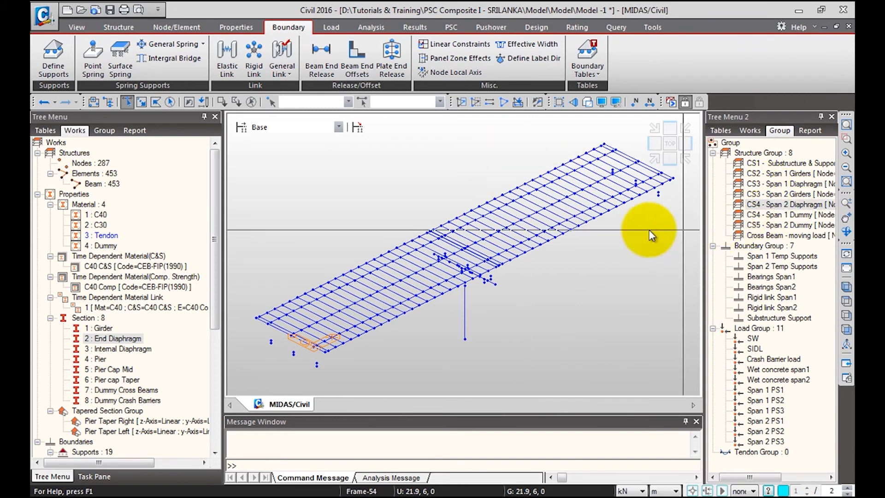
{"action": "double_click", "coordinate": [779, 157]}
{"action": "double_click", "coordinate": [772, 154]}
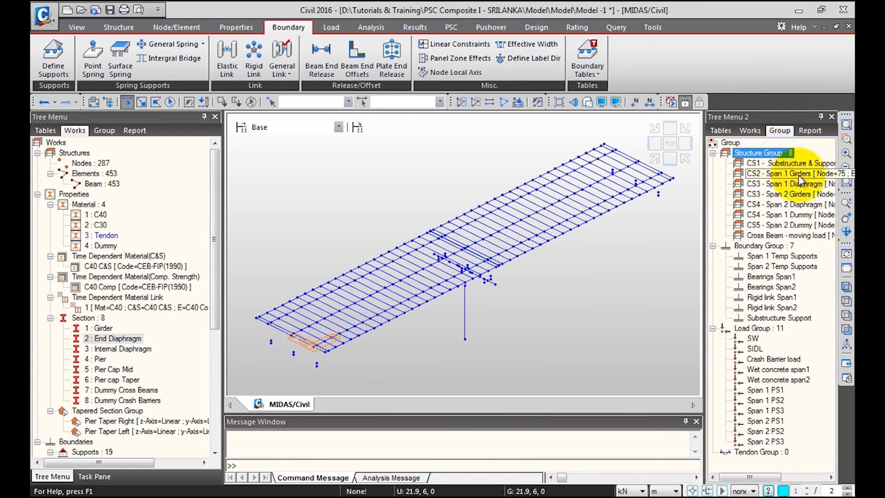
{"action": "double_click", "coordinate": [783, 164]}
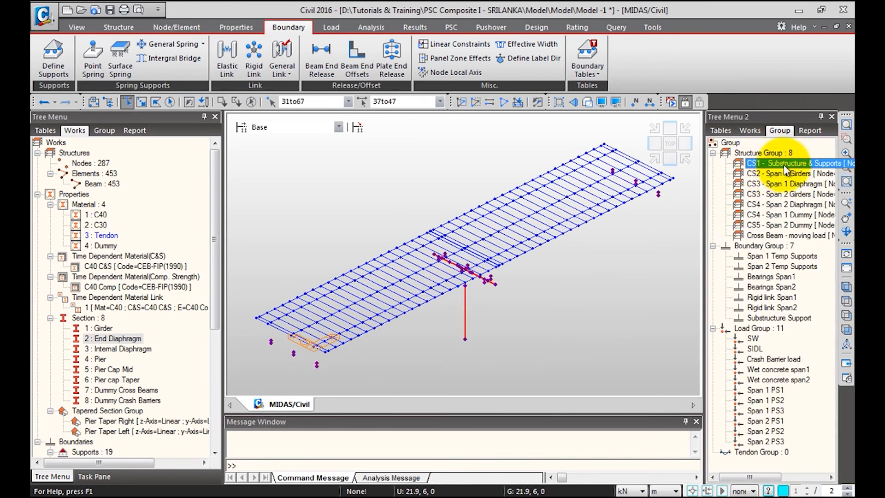
Deactivate the substructure and supports, the girders and the diaphragms of both spans by their structure groups, leaving only the dummy elements active.
{"action": "left_click", "coordinate": [476, 102]}
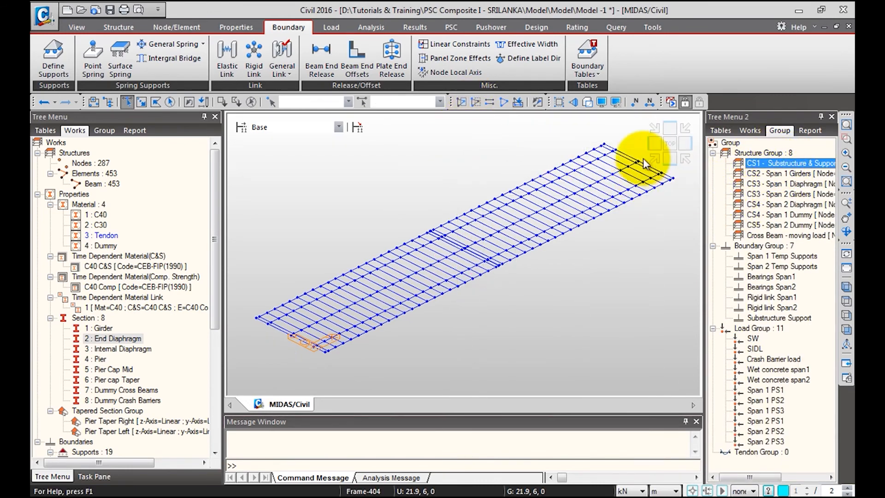
{"action": "double_click", "coordinate": [791, 176]}
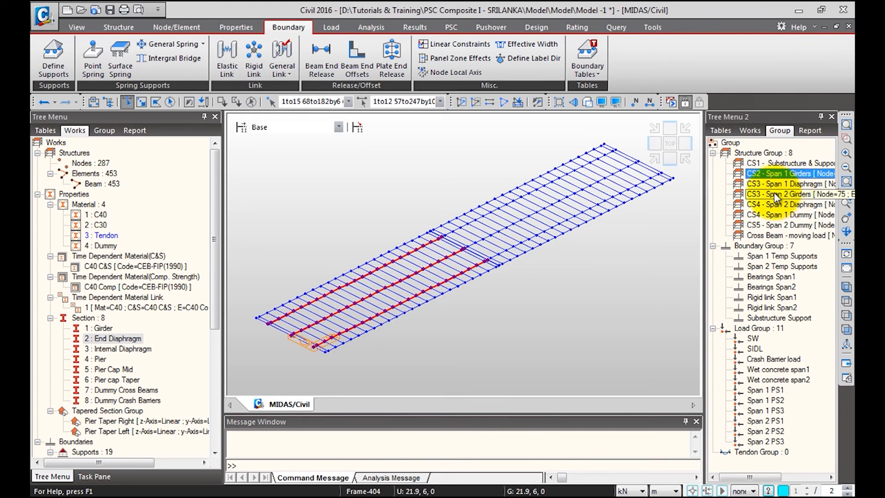
{"action": "double_click", "coordinate": [782, 196]}
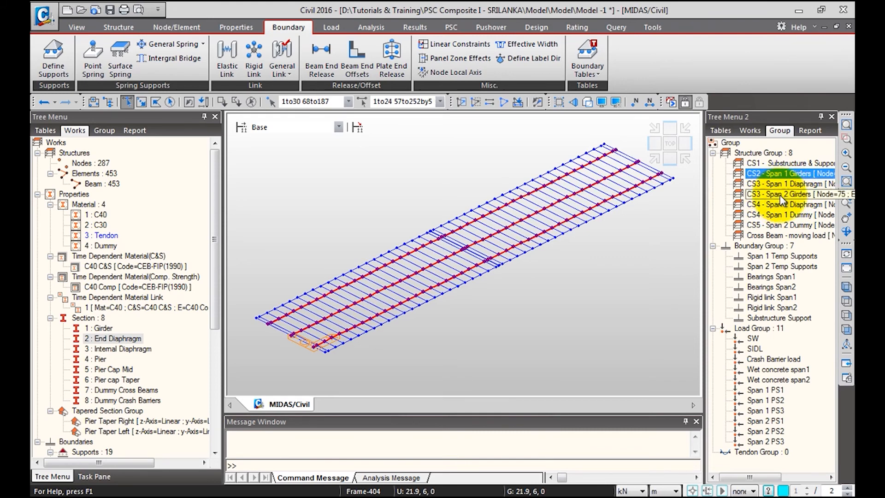
{"action": "left_click", "coordinate": [476, 101]}
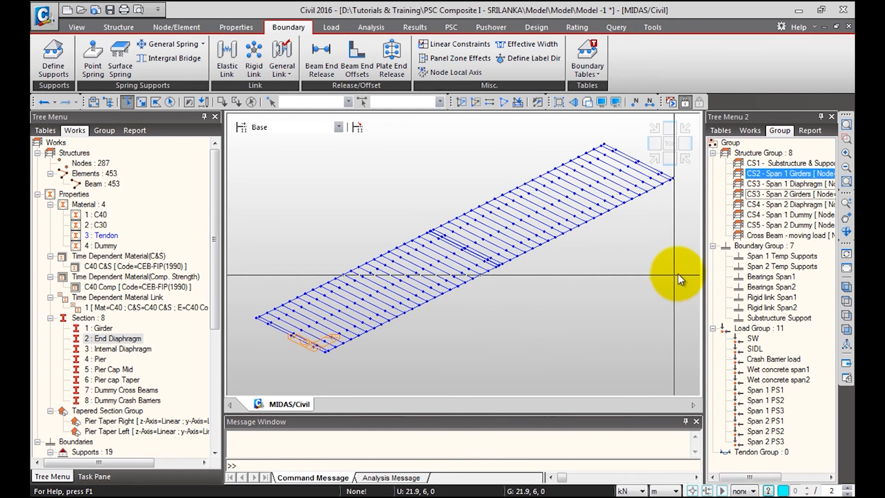
{"action": "double_click", "coordinate": [784, 185]}
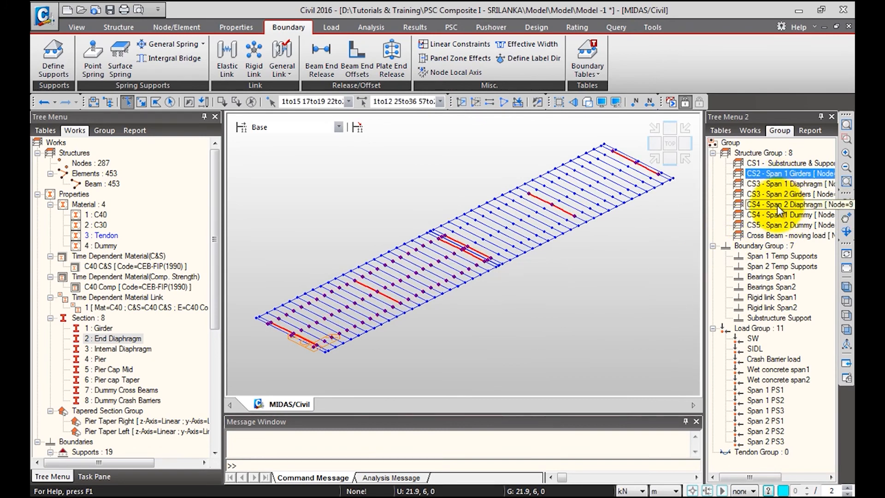
{"action": "left_click", "coordinate": [477, 101]}
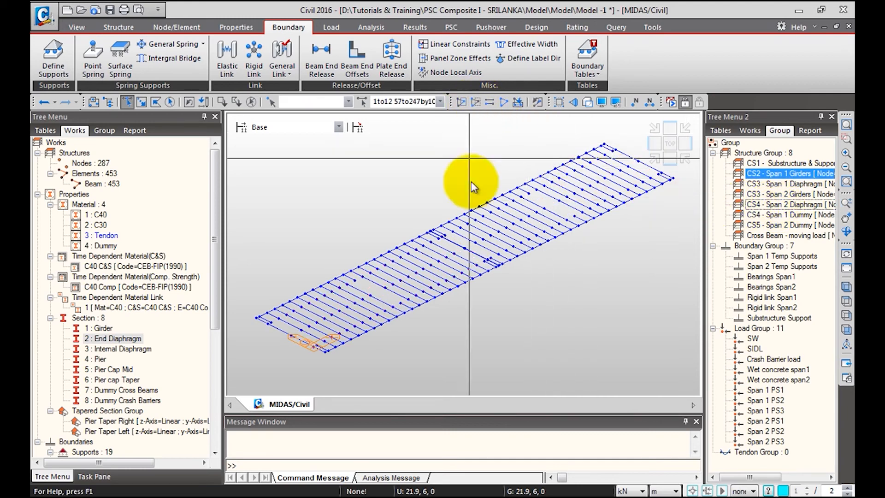
In plan view, select the span 1 dummy elements, including the edge beam and end cross beam segments at the pier joint.
{"action": "middle_click_drag", "start_coordinate": [497, 266], "coordinate": [447, 280], "text": "ctrl"}
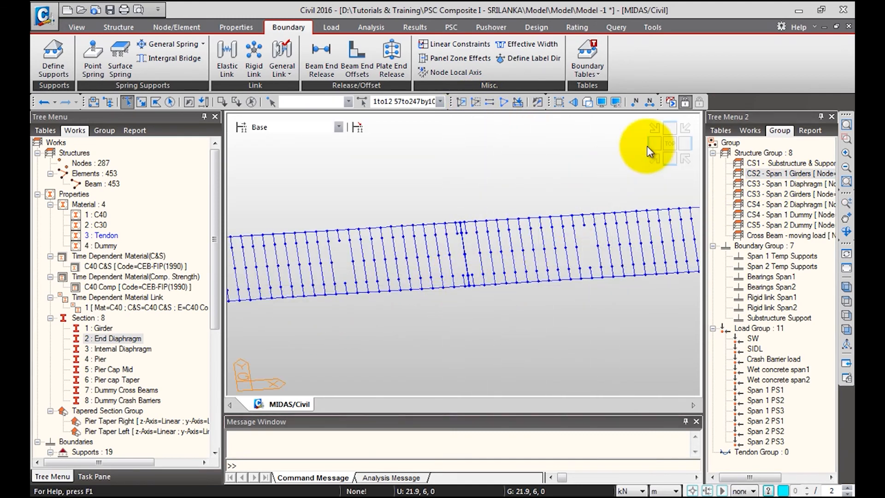
{"action": "left_click", "coordinate": [670, 144]}
{"action": "left_click_drag", "start_coordinate": [245, 183], "coordinate": [465, 367]}
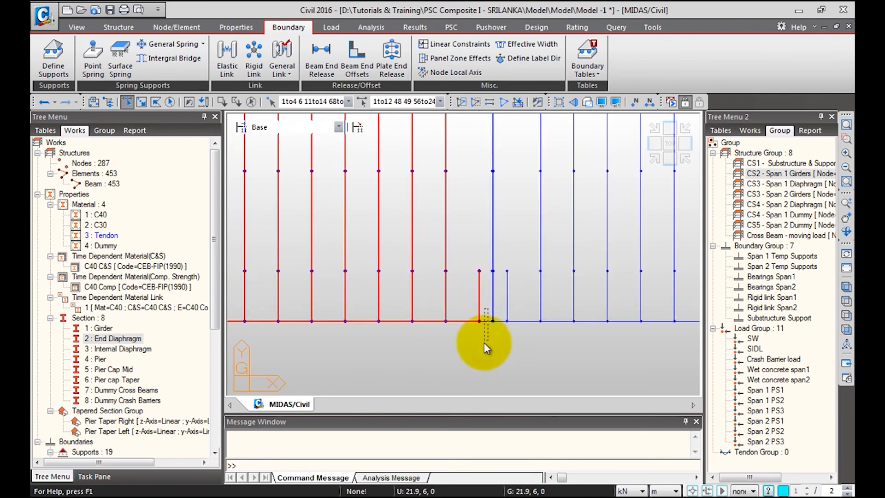
{"action": "middle_click_drag", "start_coordinate": [486, 323], "coordinate": [466, 327]}
{"action": "scroll", "coordinate": [475, 328], "scroll_direction": "up", "scroll_amount": 5}
{"action": "scroll", "coordinate": [474, 328], "scroll_direction": "up", "scroll_amount": 3}
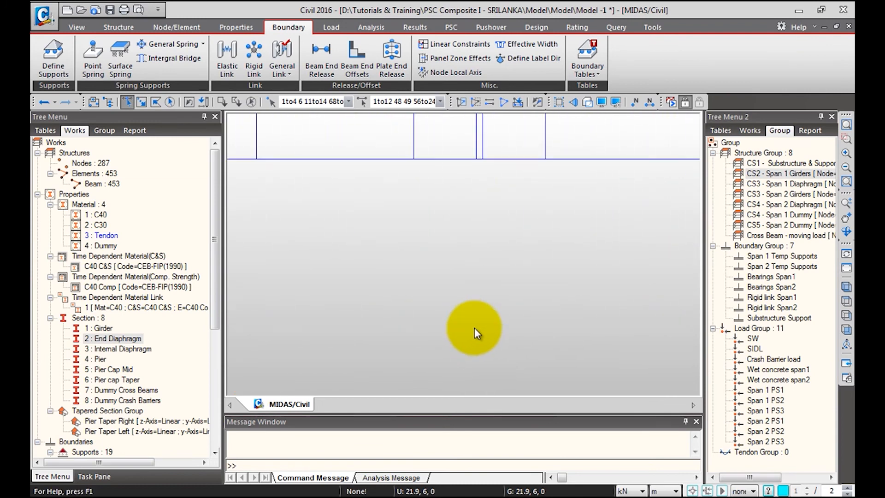
{"action": "scroll", "coordinate": [475, 328], "scroll_direction": "down", "scroll_amount": 1}
{"action": "middle_click_drag", "start_coordinate": [476, 281], "coordinate": [486, 349]}
{"action": "left_click_drag", "start_coordinate": [488, 246], "coordinate": [470, 259]}
{"action": "middle_click_drag", "start_coordinate": [479, 199], "coordinate": [485, 369]}
{"action": "scroll", "coordinate": [480, 349], "scroll_direction": "down", "scroll_amount": 5}
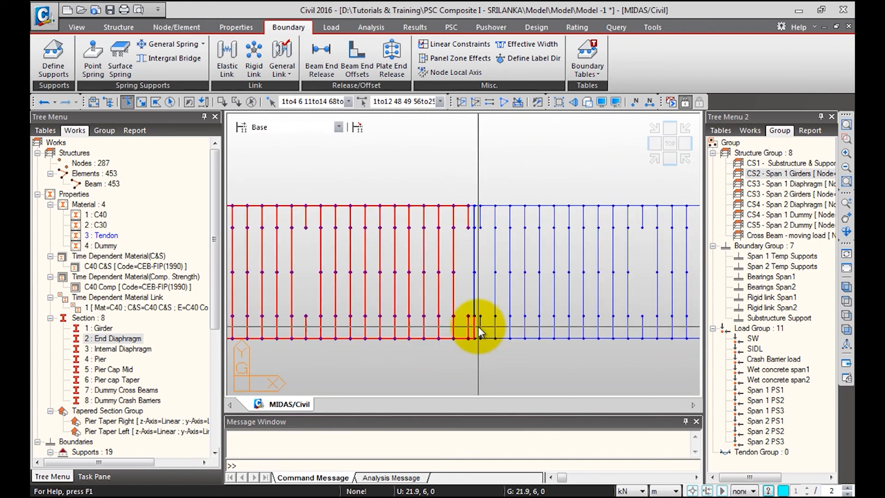
Add the remaining segments and nodes of span 1's end cross beam at the pier joint to the selection, up to the opposite edge beam.
{"action": "scroll", "coordinate": [473, 215], "scroll_direction": "up", "scroll_amount": 1}
{"action": "scroll", "coordinate": [475, 222], "scroll_direction": "up", "scroll_amount": 3}
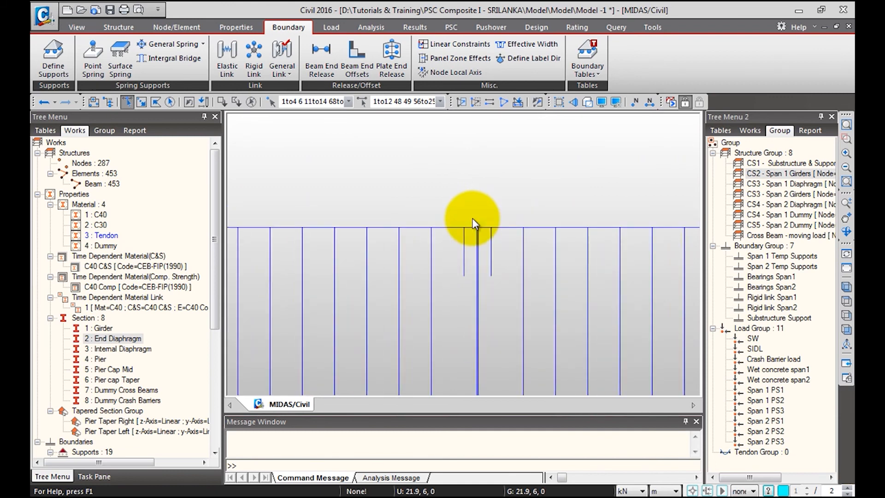
{"action": "left_click", "coordinate": [489, 340]}
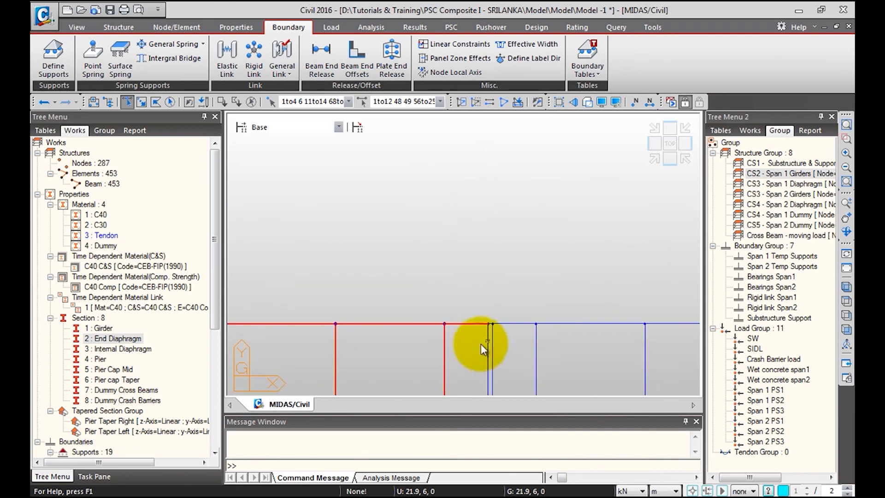
{"action": "middle_click_drag", "start_coordinate": [491, 332], "coordinate": [467, 111]}
{"action": "scroll", "coordinate": [508, 307], "scroll_direction": "down", "scroll_amount": 4}
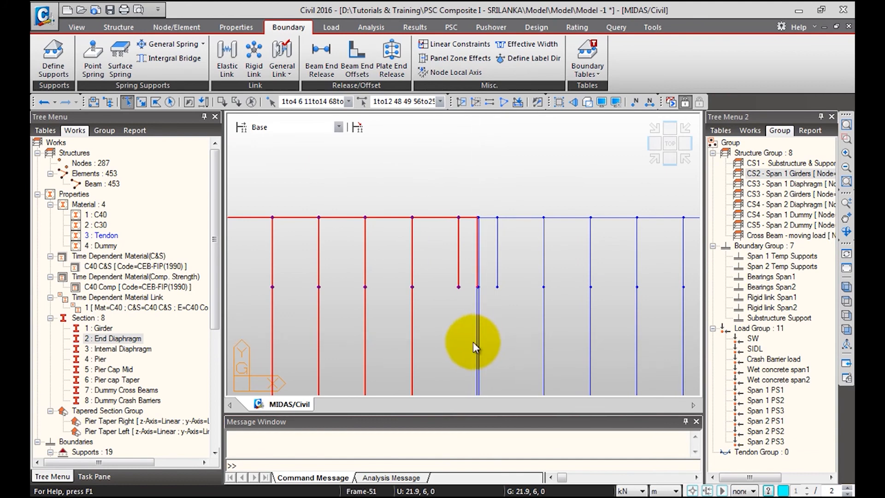
{"action": "middle_click_drag", "start_coordinate": [485, 354], "coordinate": [493, 236]}
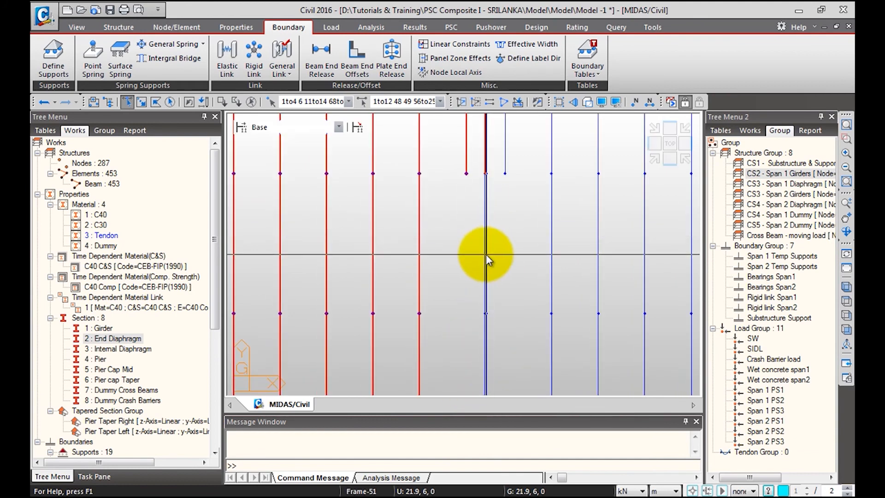
{"action": "middle_click_drag", "start_coordinate": [470, 322], "coordinate": [474, 198]}
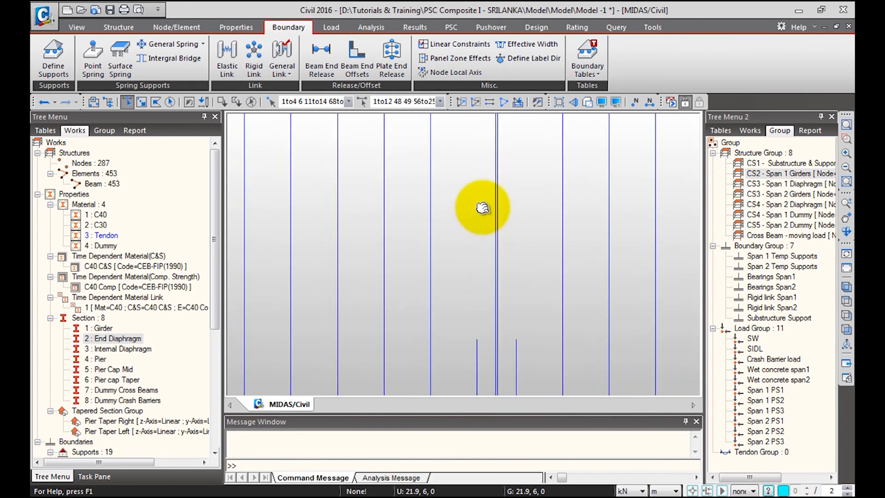
{"action": "middle_click_drag", "start_coordinate": [531, 330], "coordinate": [492, 258]}
{"action": "scroll", "coordinate": [493, 259], "scroll_direction": "up", "scroll_amount": 4}
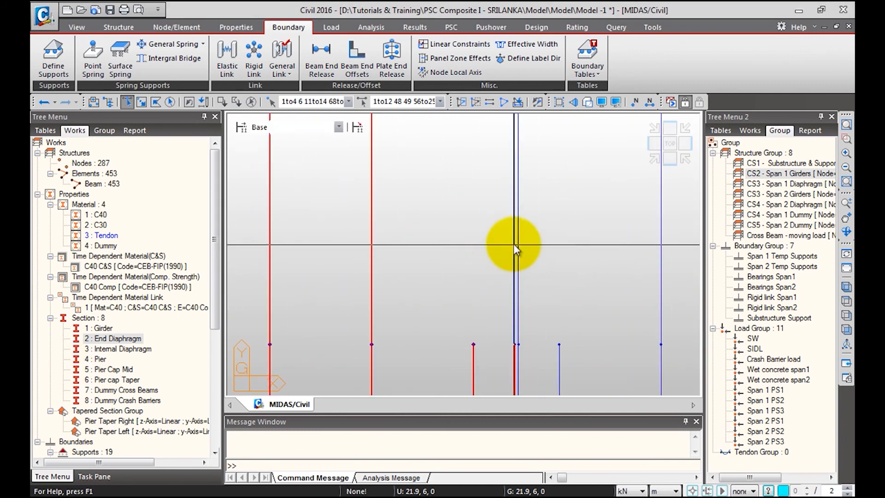
{"action": "left_click_drag", "start_coordinate": [508, 254], "coordinate": [507, 254]}
{"action": "middle_click_drag", "start_coordinate": [484, 220], "coordinate": [484, 336]}
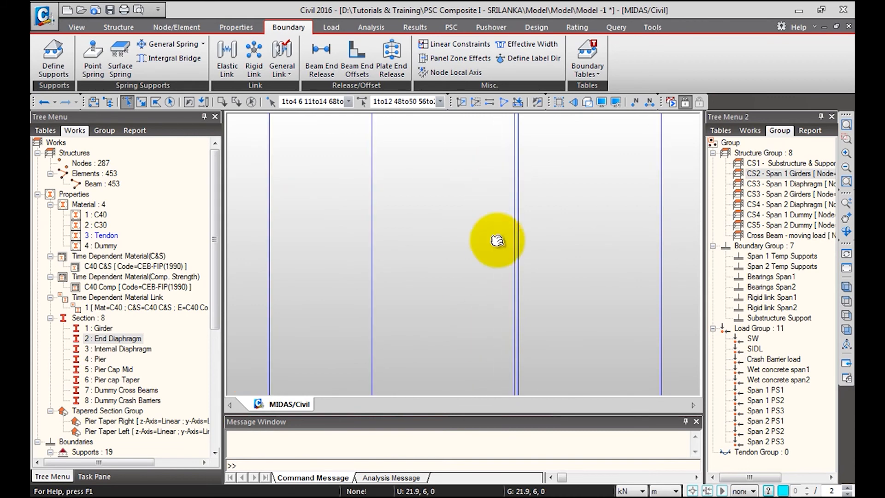
{"action": "middle_click_drag", "start_coordinate": [498, 192], "coordinate": [498, 327]}
{"action": "left_click_drag", "start_coordinate": [504, 321], "coordinate": [505, 322]}
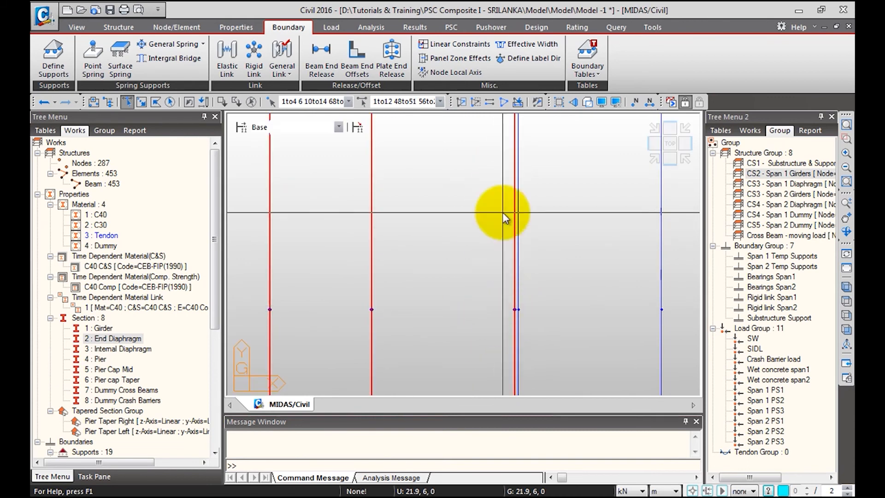
{"action": "middle_click_drag", "start_coordinate": [502, 175], "coordinate": [494, 305]}
{"action": "left_click", "coordinate": [508, 155]}
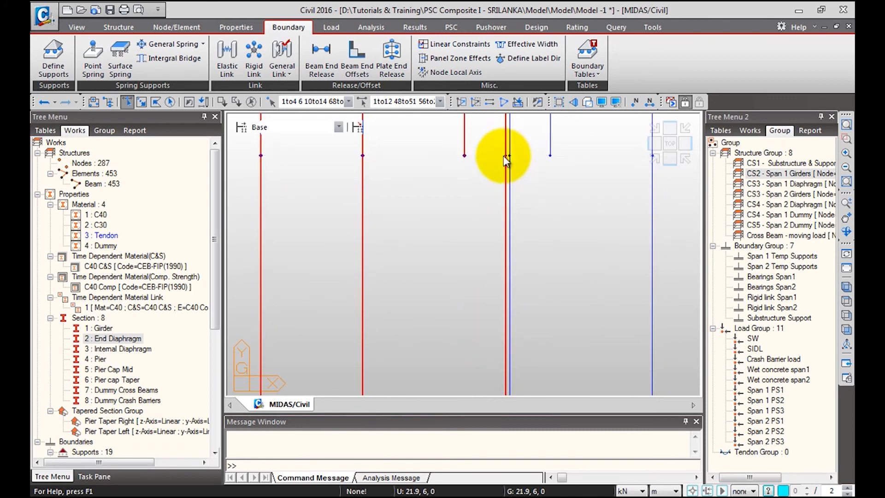
Assign the selected span 1 elements and nodes to structure group CS4 - Span 1 Dummy and highlight the group to check it.
{"action": "middle_click_drag", "start_coordinate": [458, 188], "coordinate": [478, 311]}
{"action": "scroll", "coordinate": [478, 341], "scroll_direction": "down", "scroll_amount": 6}
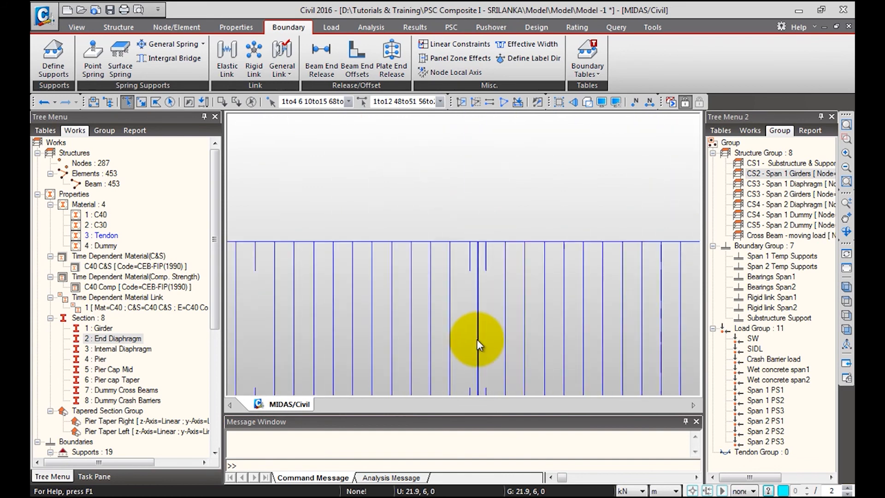
{"action": "middle_click_drag", "start_coordinate": [503, 386], "coordinate": [507, 220]}
{"action": "scroll", "coordinate": [487, 246], "scroll_direction": "up", "scroll_amount": 8}
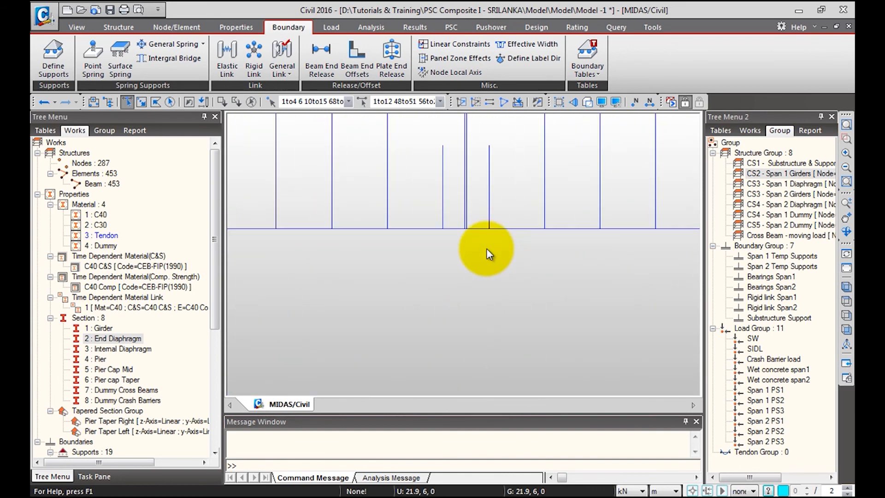
{"action": "middle_click_drag", "start_coordinate": [435, 235], "coordinate": [467, 317]}
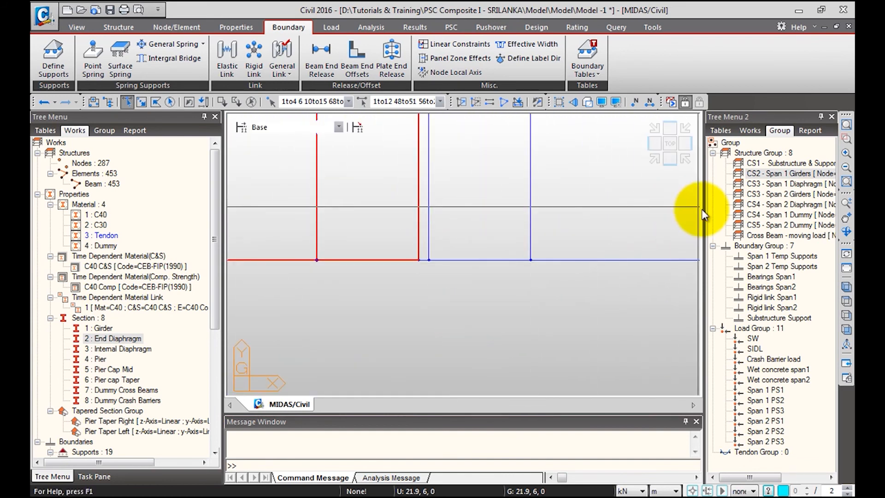
{"action": "left_click", "coordinate": [774, 215]}
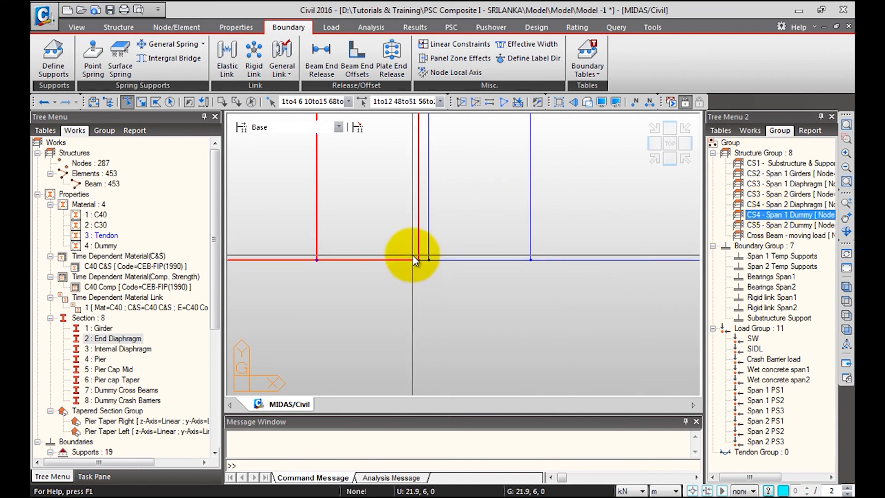
{"action": "left_click_drag", "start_coordinate": [756, 216], "coordinate": [404, 265]}
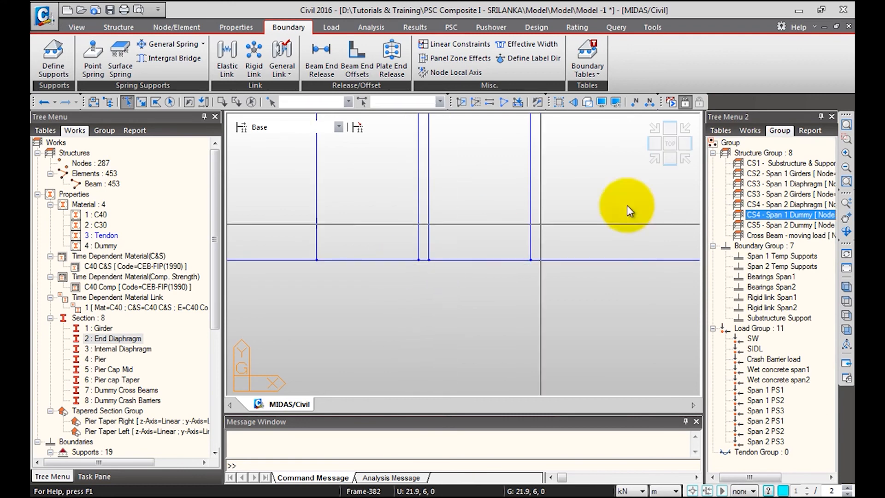
{"action": "double_click", "coordinate": [758, 215]}
{"action": "scroll", "coordinate": [551, 220], "scroll_direction": "down", "scroll_amount": 3}
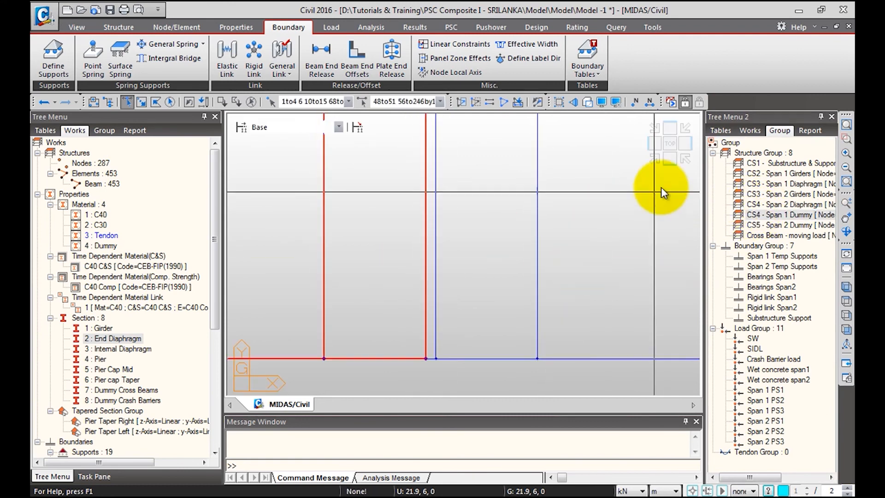
{"action": "left_click", "coordinate": [670, 144]}
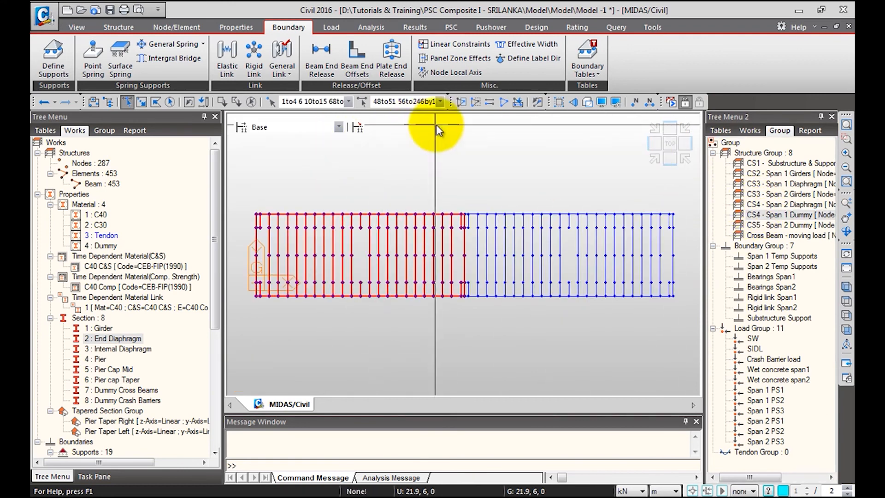
Deactivate the span 1 dummy elements and assign the remaining span 2 elements and nodes to structure group CS5 - Span 2 Dummy.
{"action": "left_click", "coordinate": [476, 102]}
{"action": "left_click_drag", "start_coordinate": [433, 184], "coordinate": [691, 363]}
{"action": "left_click", "coordinate": [762, 225]}
{"action": "left_click_drag", "start_coordinate": [762, 225], "coordinate": [443, 195]}
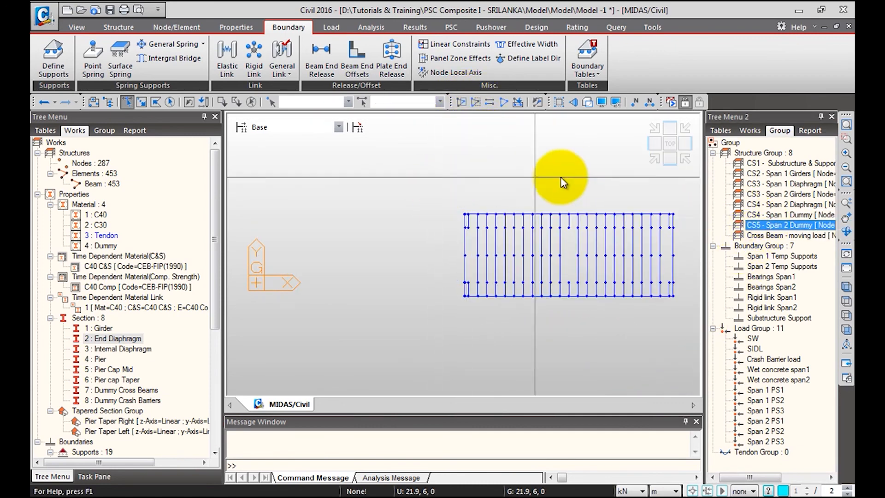
Reactivate the whole model in isometric view and highlight the CS4 - Span 1 Dummy and CS5 - Span 2 Dummy groups to check them.
{"action": "left_click", "coordinate": [504, 103]}
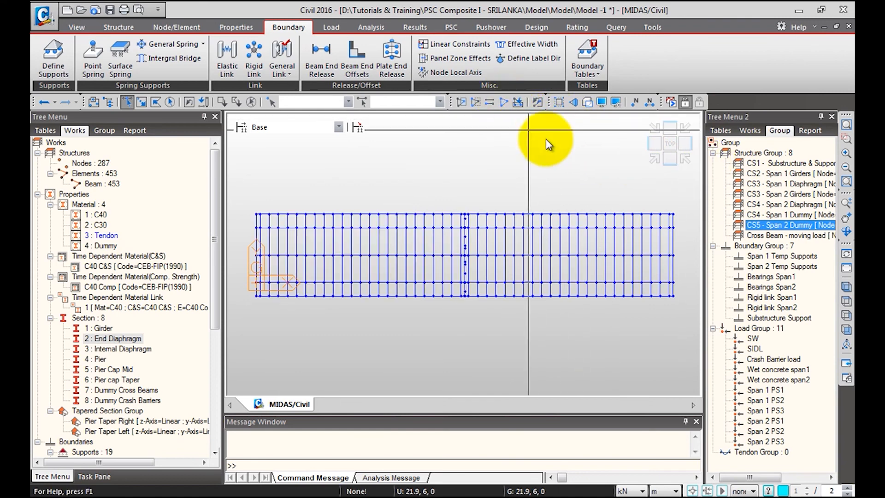
{"action": "left_click", "coordinate": [655, 158]}
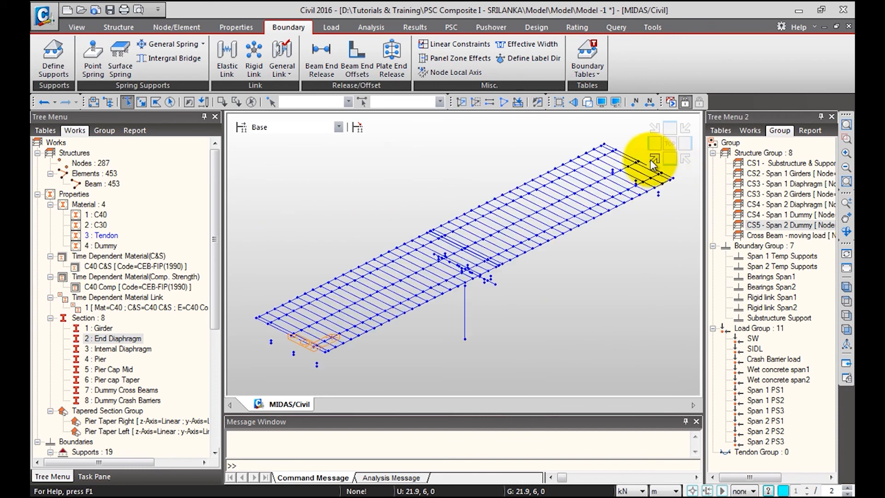
{"action": "double_click", "coordinate": [756, 215]}
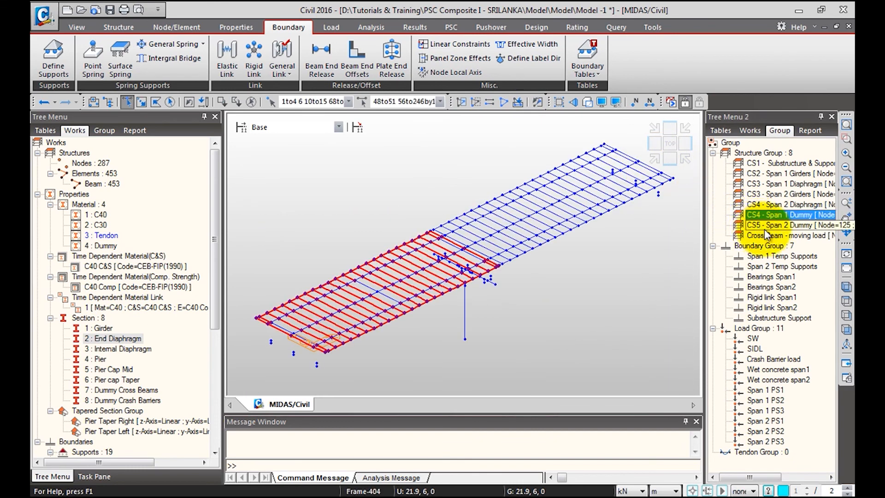
{"action": "double_click", "coordinate": [775, 225]}
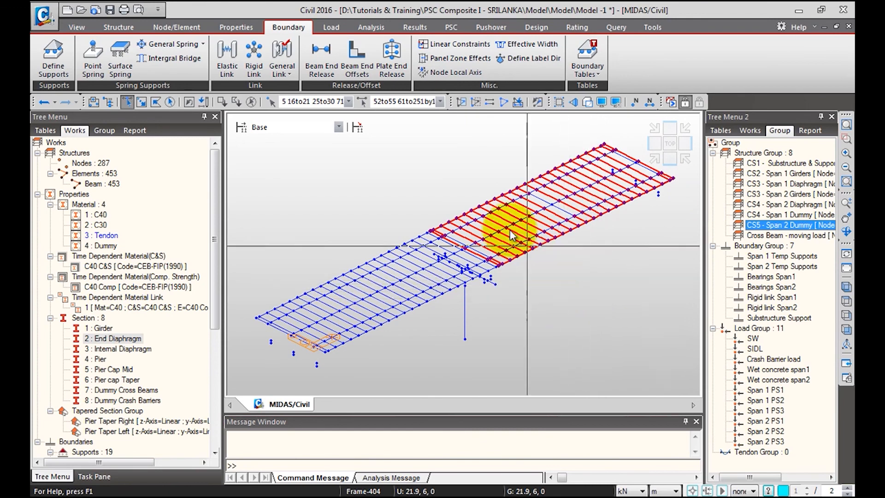
{"action": "left_click", "coordinate": [446, 164]}
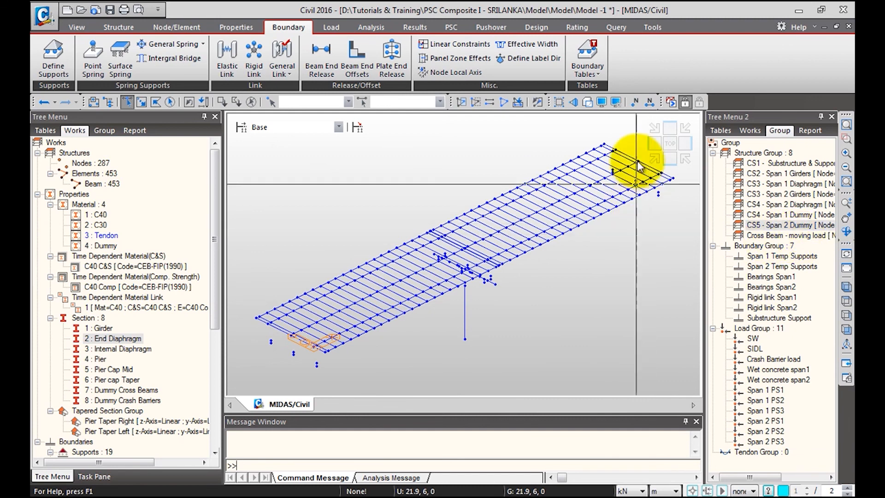
With the selection filter set to y, assign all transverse deck elements and their nodes to structure group Cross Beam - moving load and highlight it.
{"action": "left_click", "coordinate": [669, 159]}
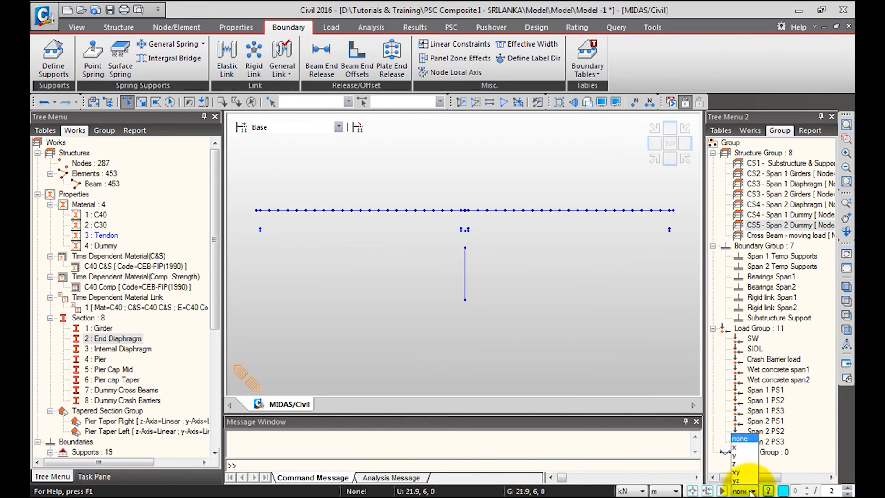
{"action": "left_click", "coordinate": [744, 447]}
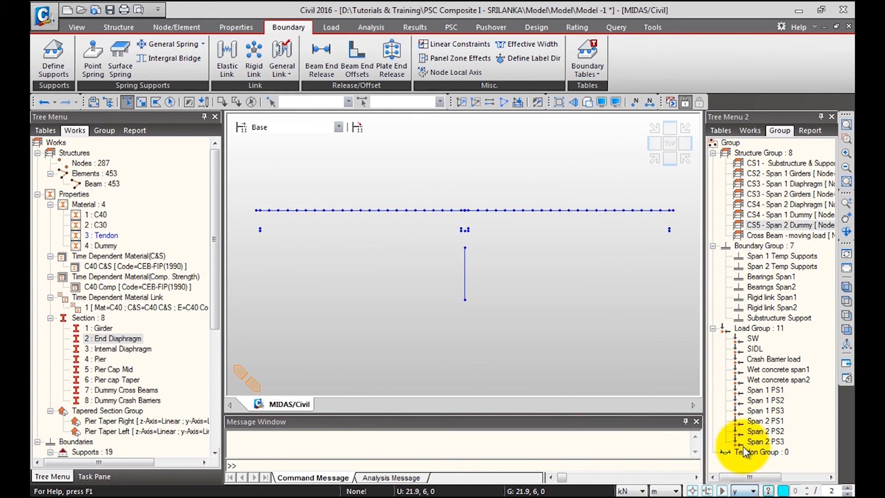
{"action": "left_click_drag", "start_coordinate": [250, 195], "coordinate": [691, 226]}
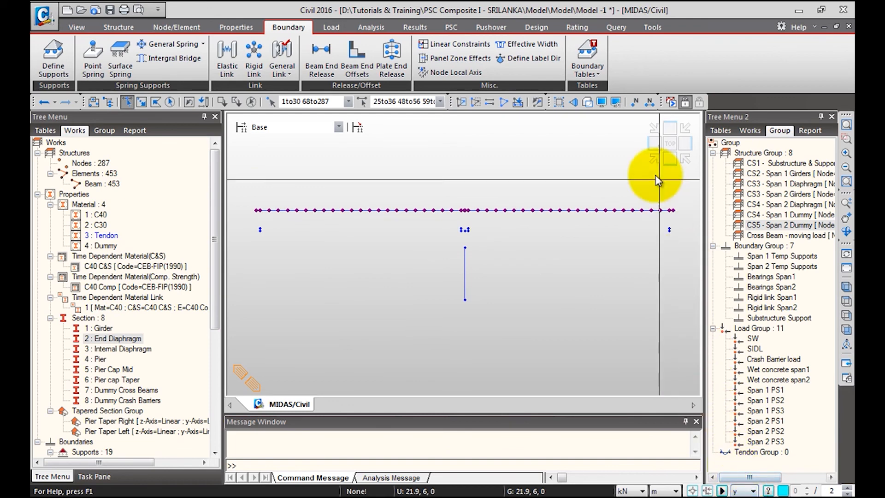
{"action": "left_click", "coordinate": [655, 160]}
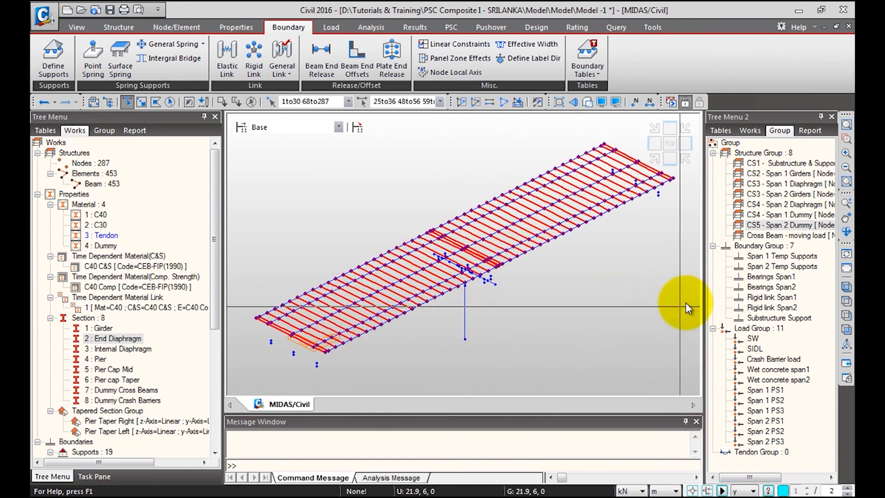
{"action": "left_click", "coordinate": [781, 236]}
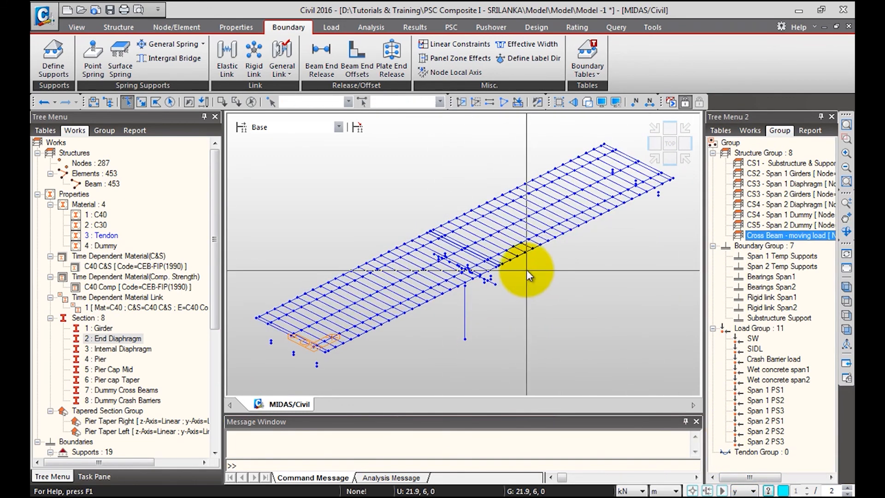
{"action": "double_click", "coordinate": [765, 235]}
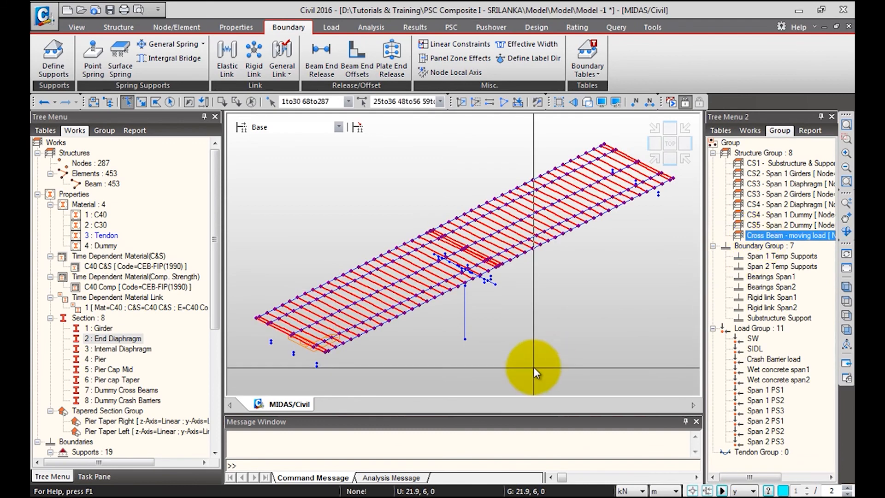
{"action": "left_click", "coordinate": [553, 321]}
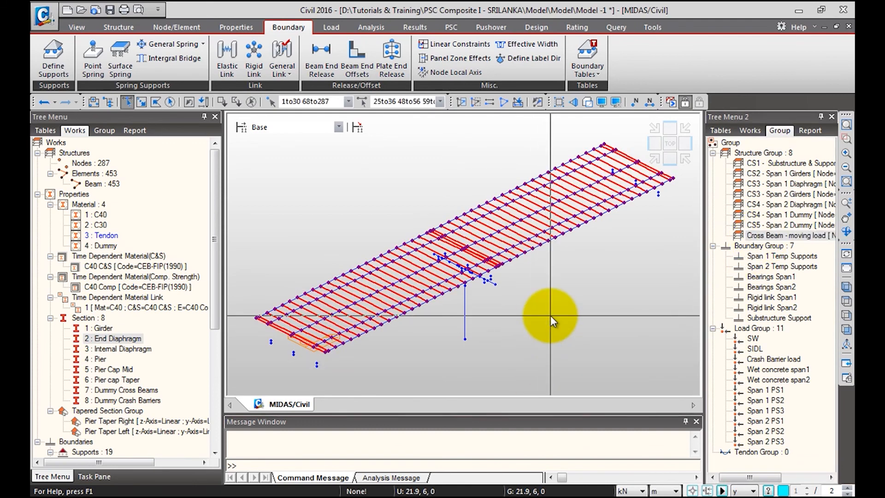